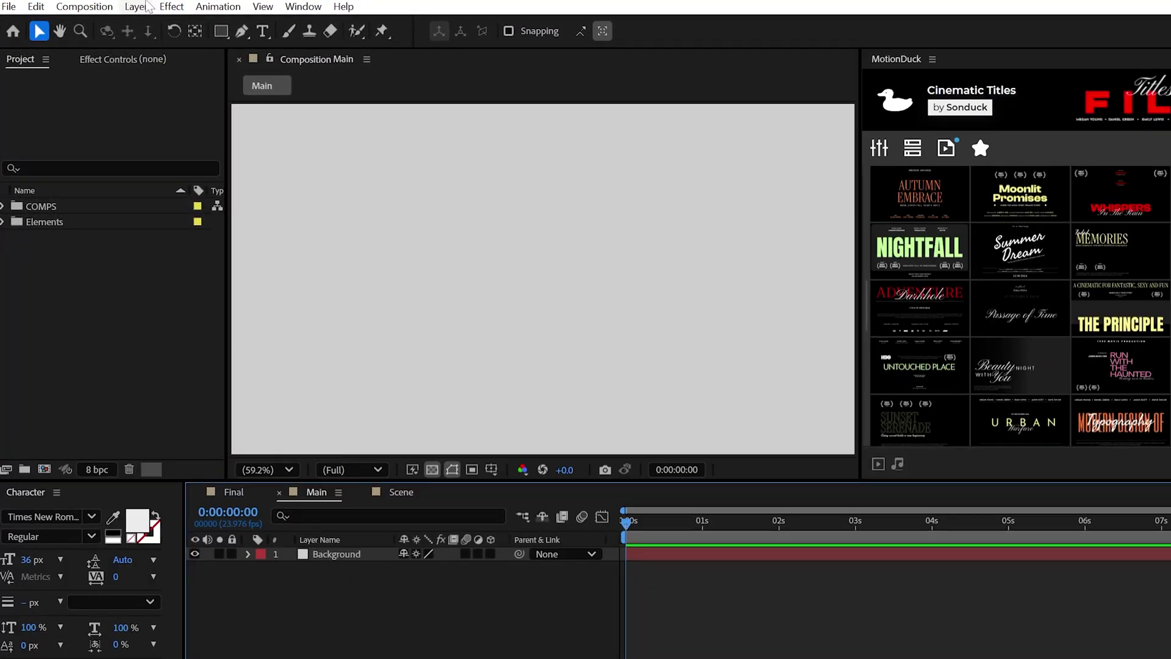
Create a 1920 × 1080 px solid layer named Floor with the dark grey color 1A1A1A.
click(149, 7)
mouse_move(165, 24)
click(451, 49)
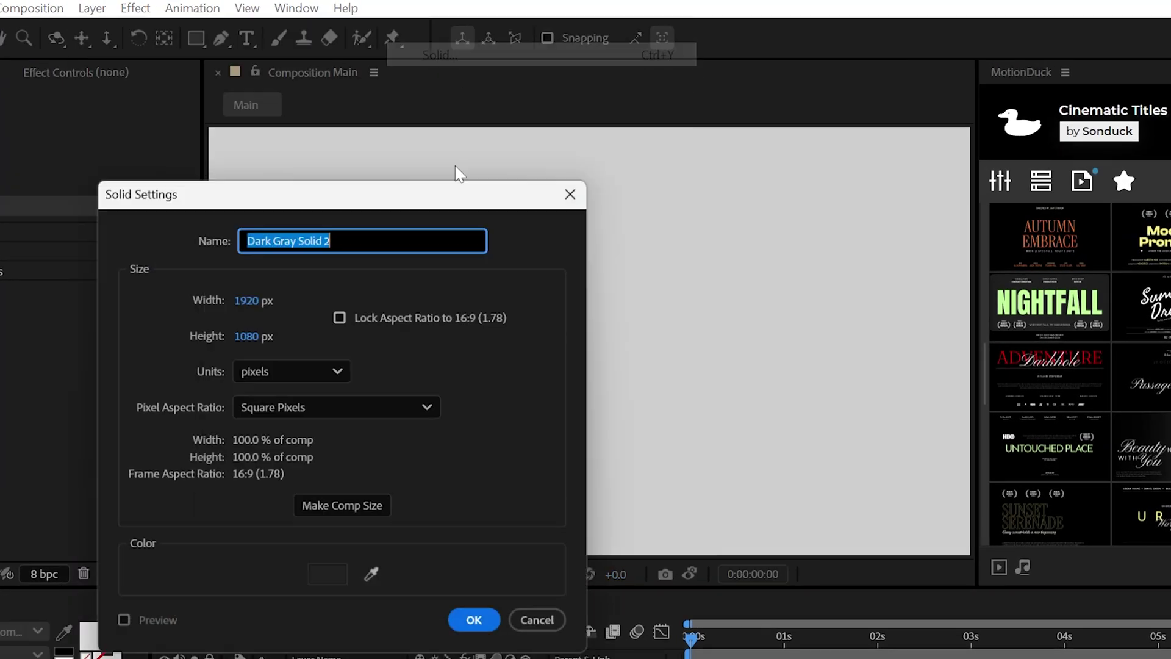
text(Flo)
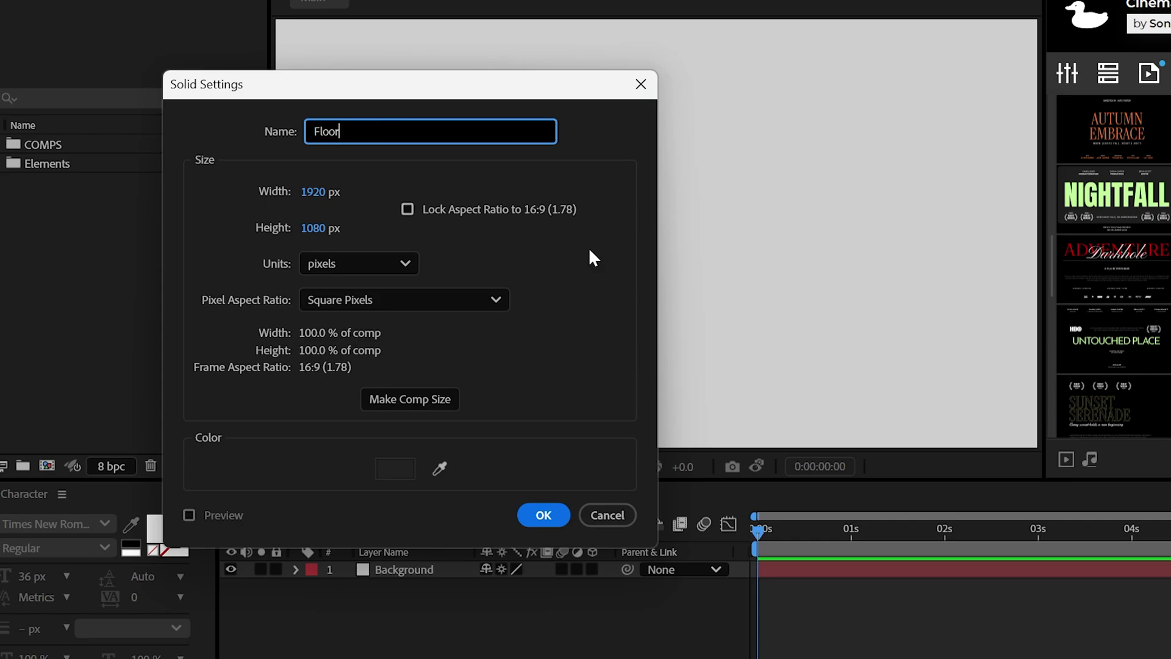
text(or)
click(395, 468)
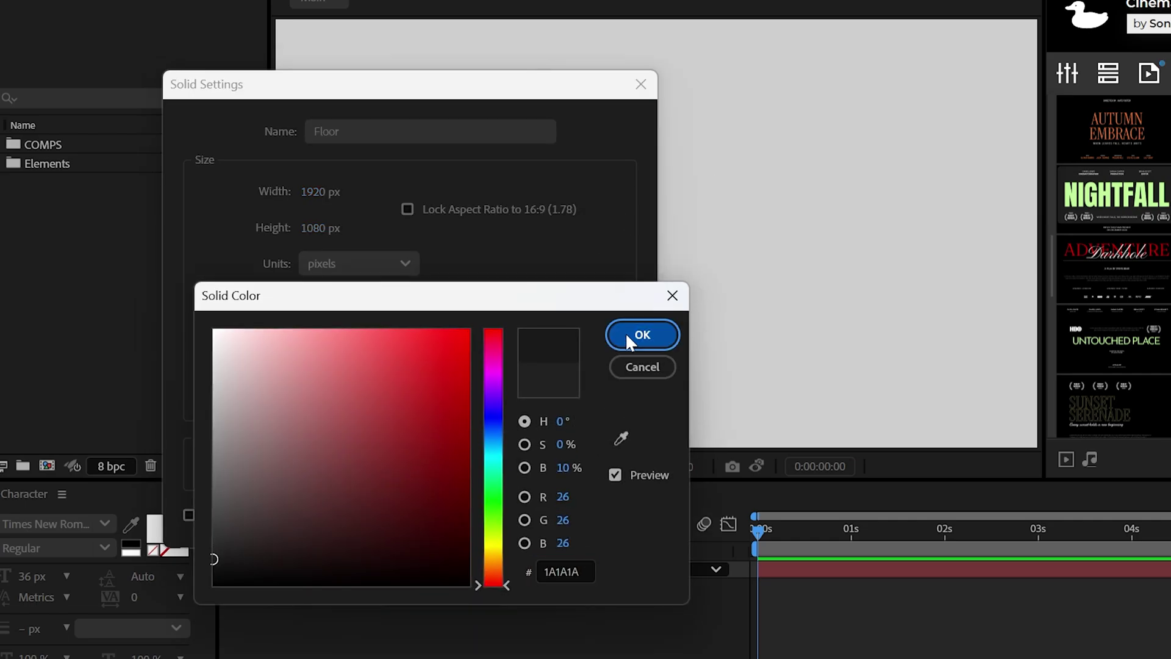
click(628, 337)
click(542, 517)
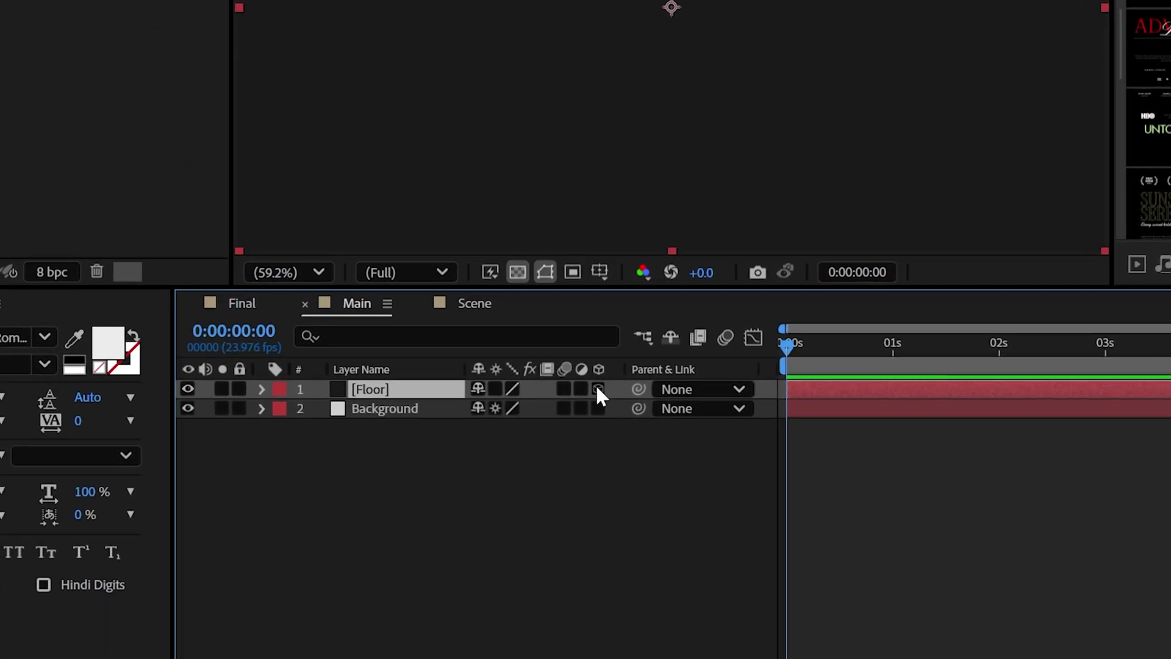
Make the Floor layer 3D and set its X Rotation to 90°.
click(597, 389)
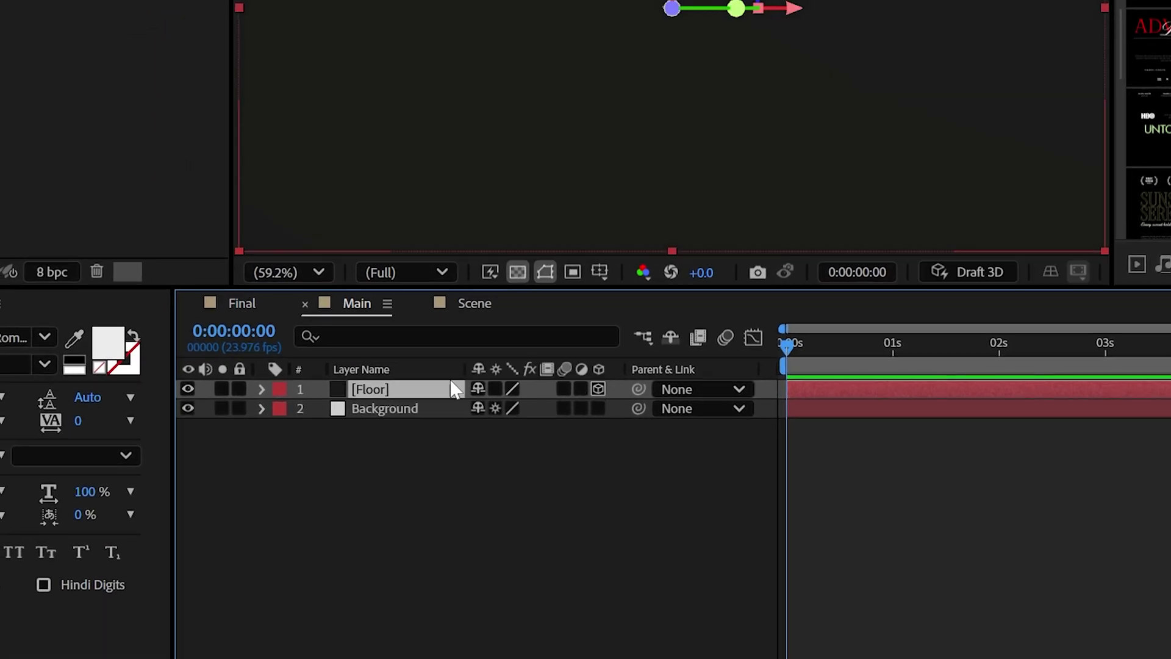
click(261, 390)
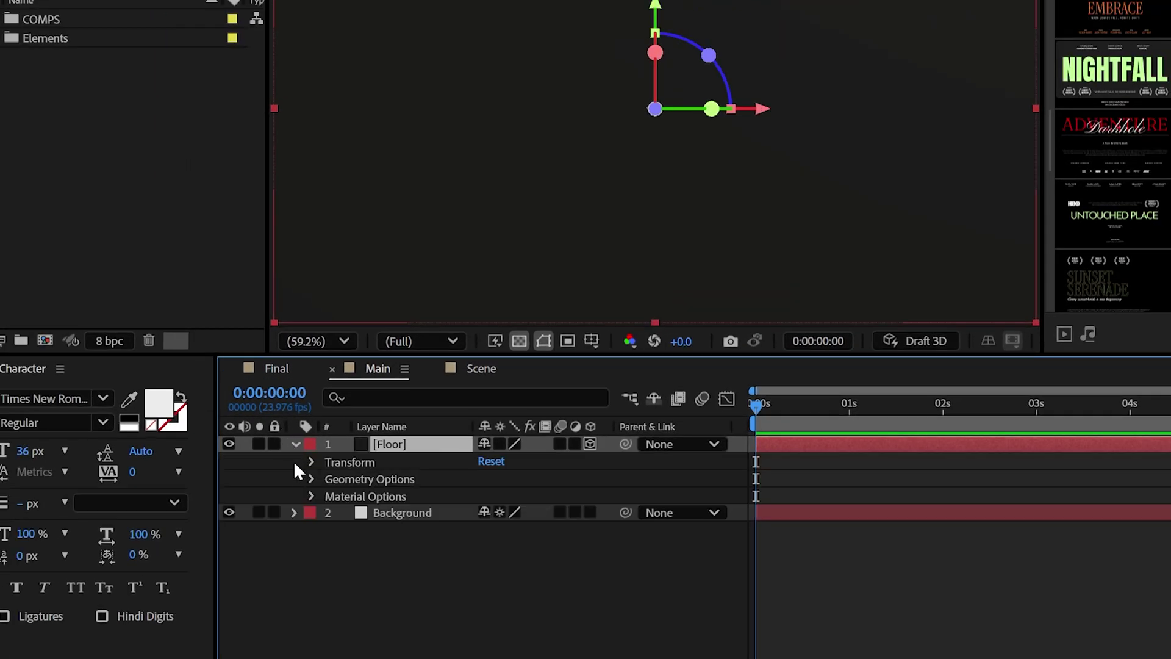
click(311, 462)
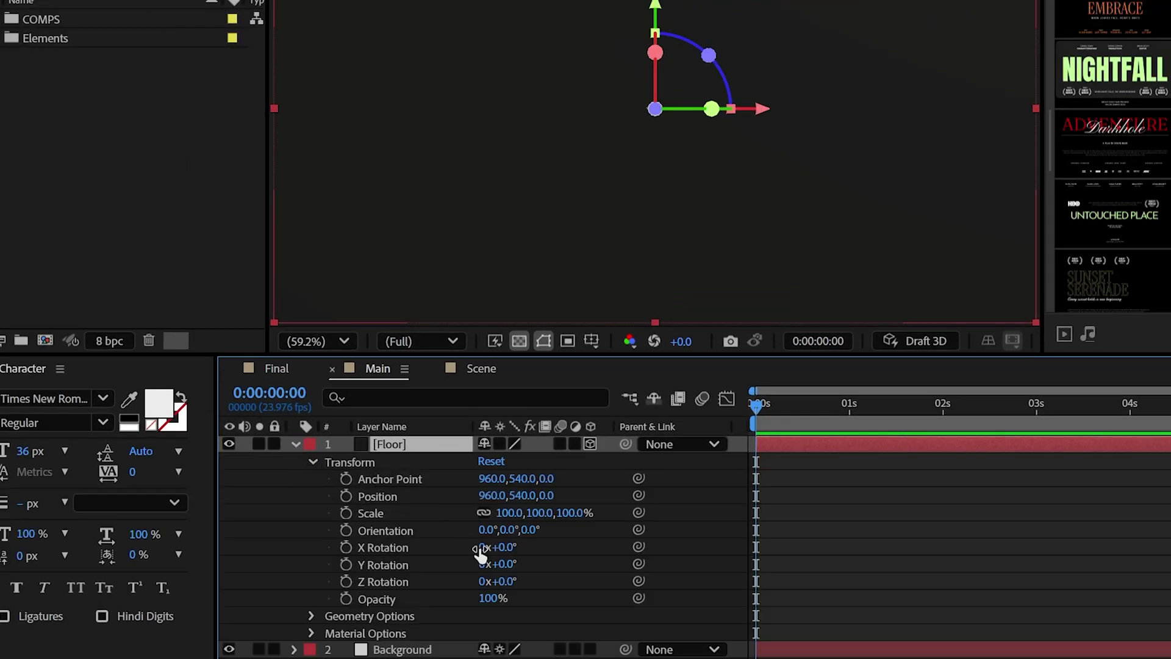
click(503, 547)
text(90)
key(Return)
Lower the Floor layer to a Y position of 914 and scale it uniformly to 902%.
drag(523, 474, 916, 461)
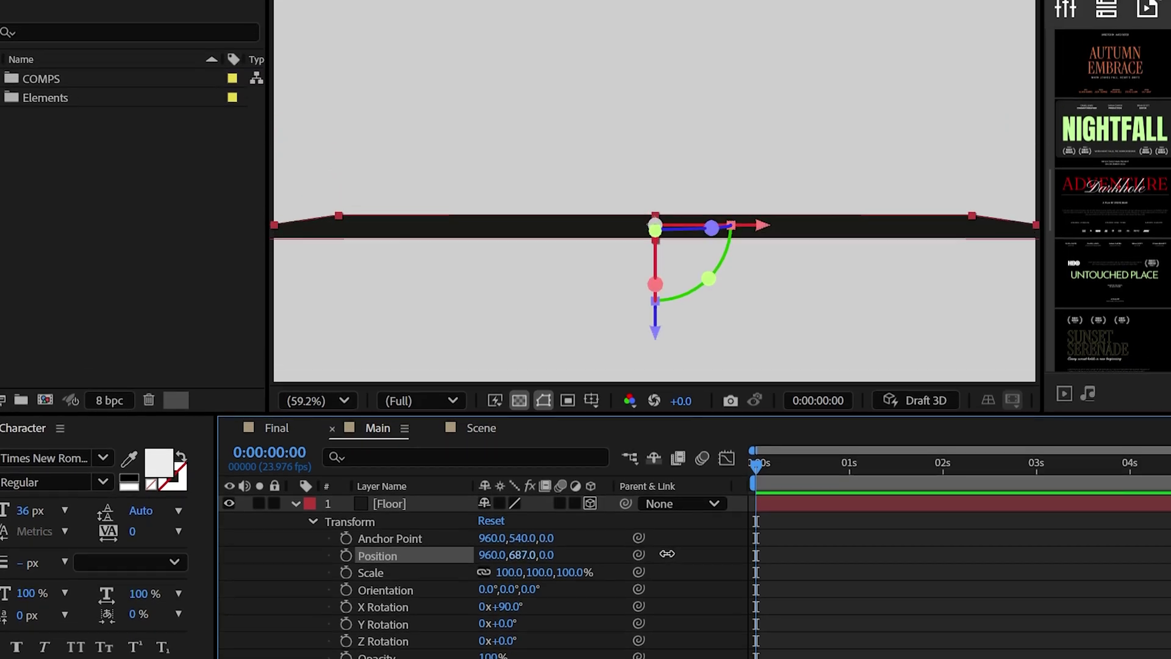
drag(916, 542, 910, 542)
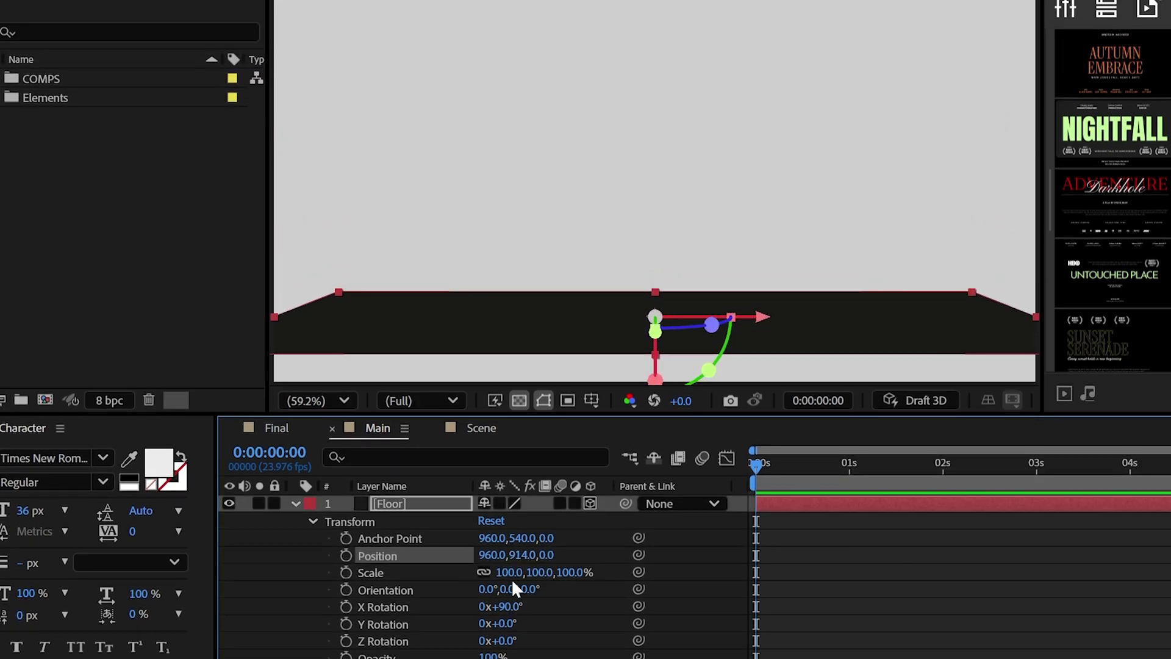
drag(509, 572, 999, 571)
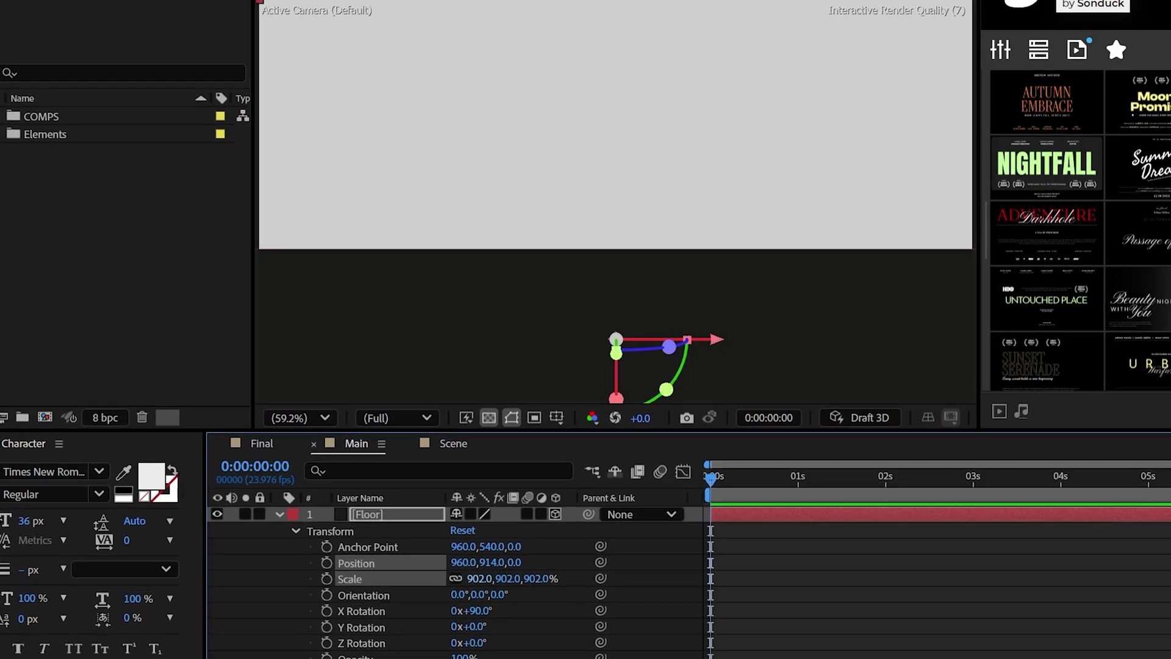
Fit the composition to the viewer, set its resolution to Full, and collapse the Floor layer's properties.
scroll(510, 305, down, 3)
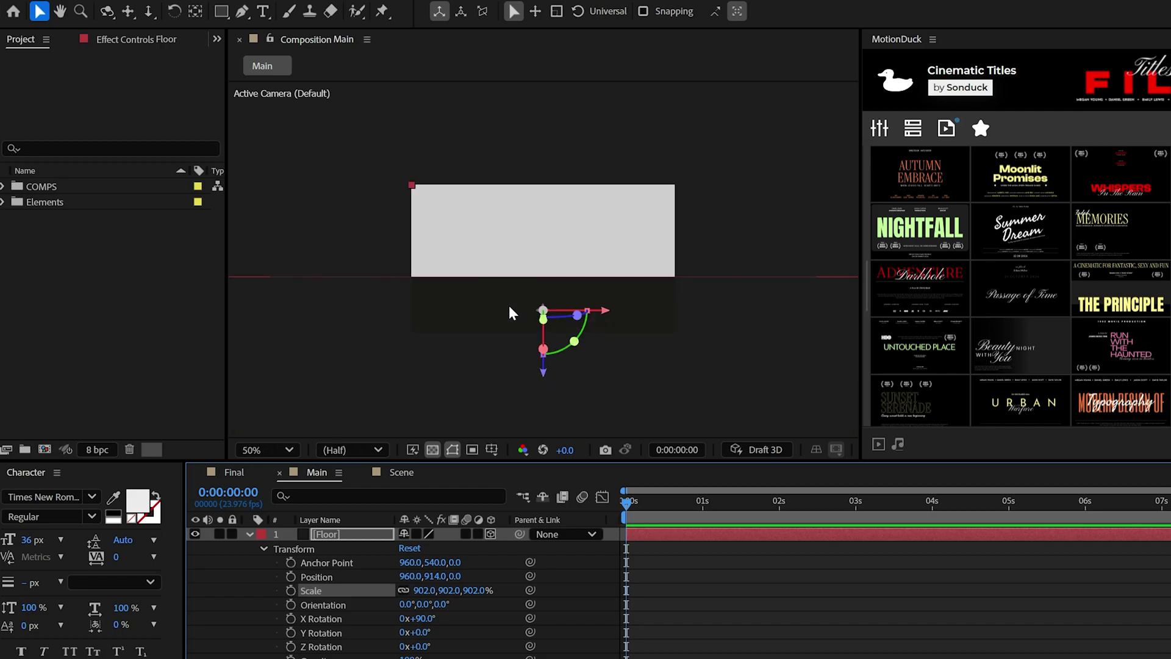
scroll(509, 305, up, 2)
click(267, 450)
click(261, 474)
click(351, 450)
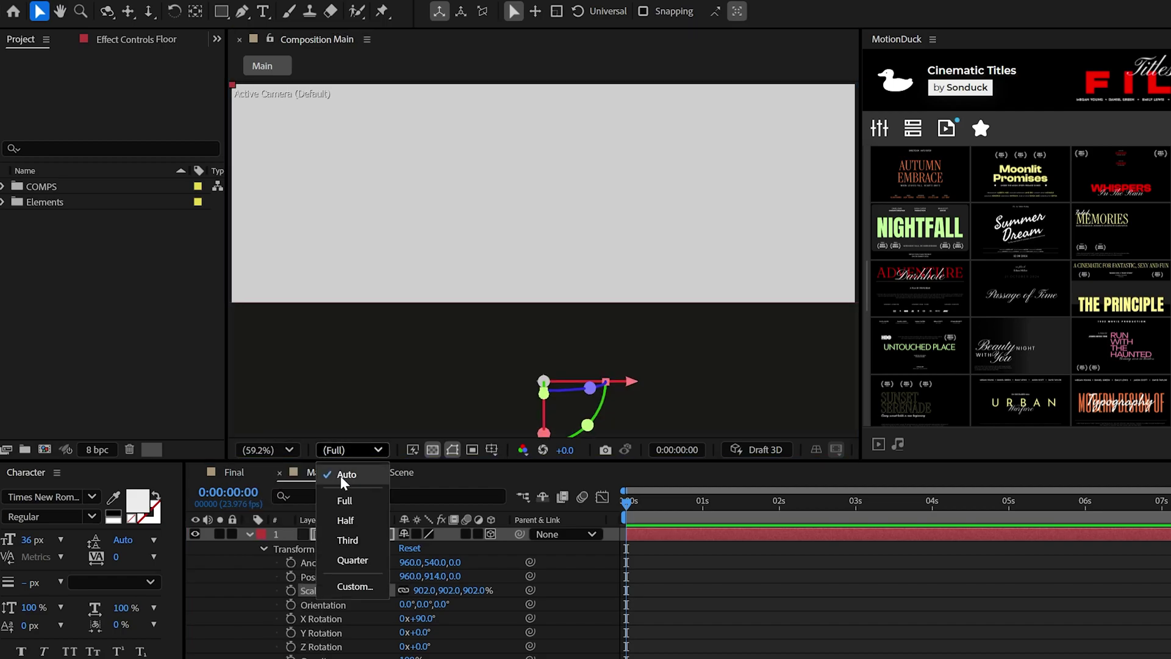
click(344, 501)
click(671, 586)
key(u)
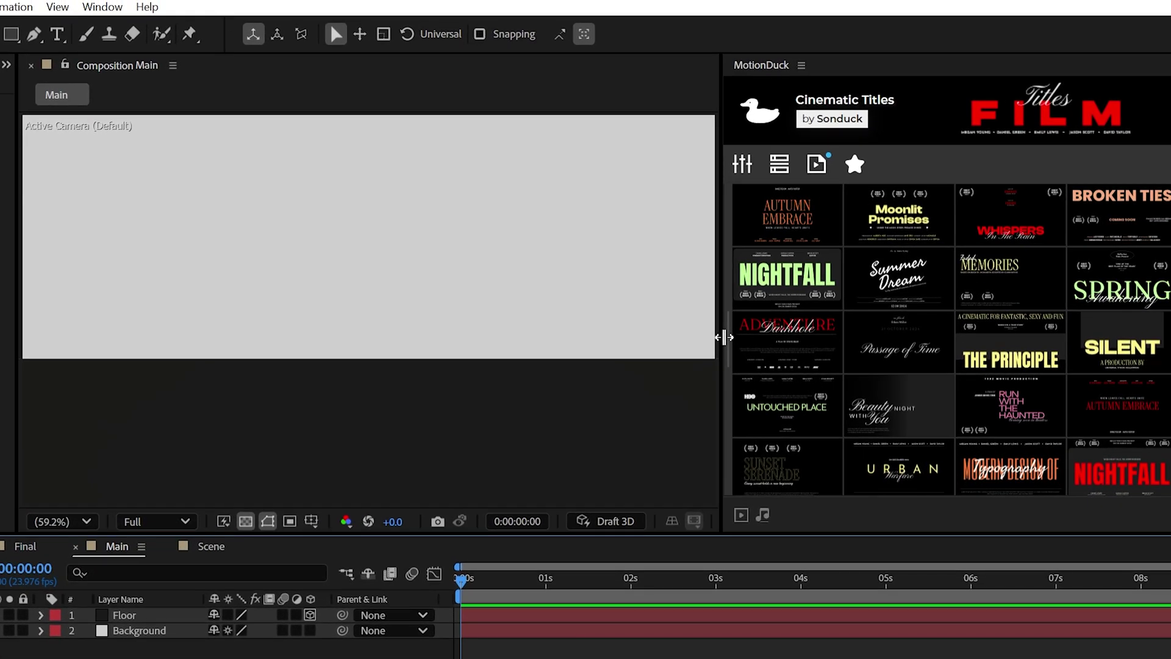
Check that the Main composition uses the Advanced 3D renderer and preview the Final composition.
drag(726, 344, 950, 374)
click(756, 521)
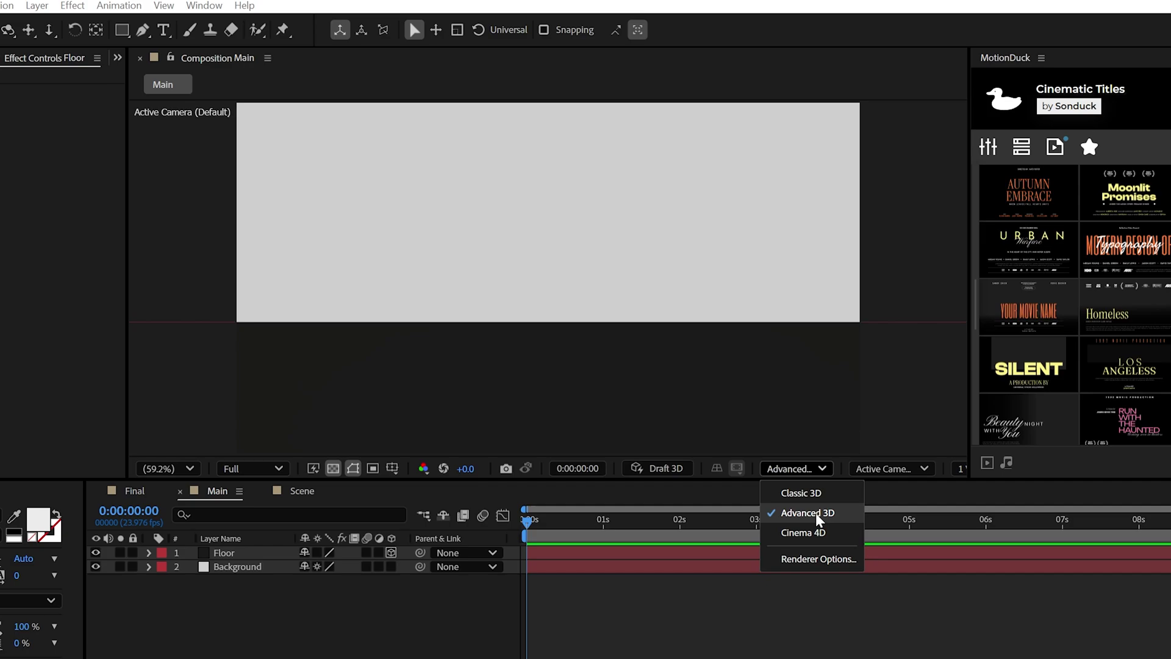
click(705, 396)
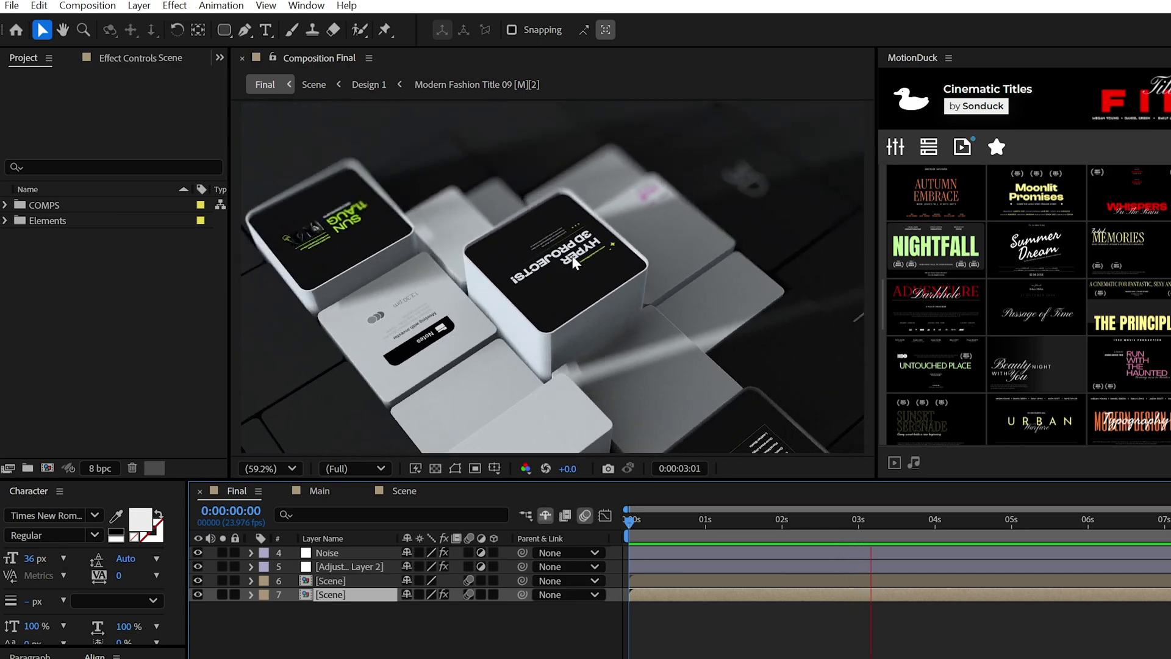
key(space)
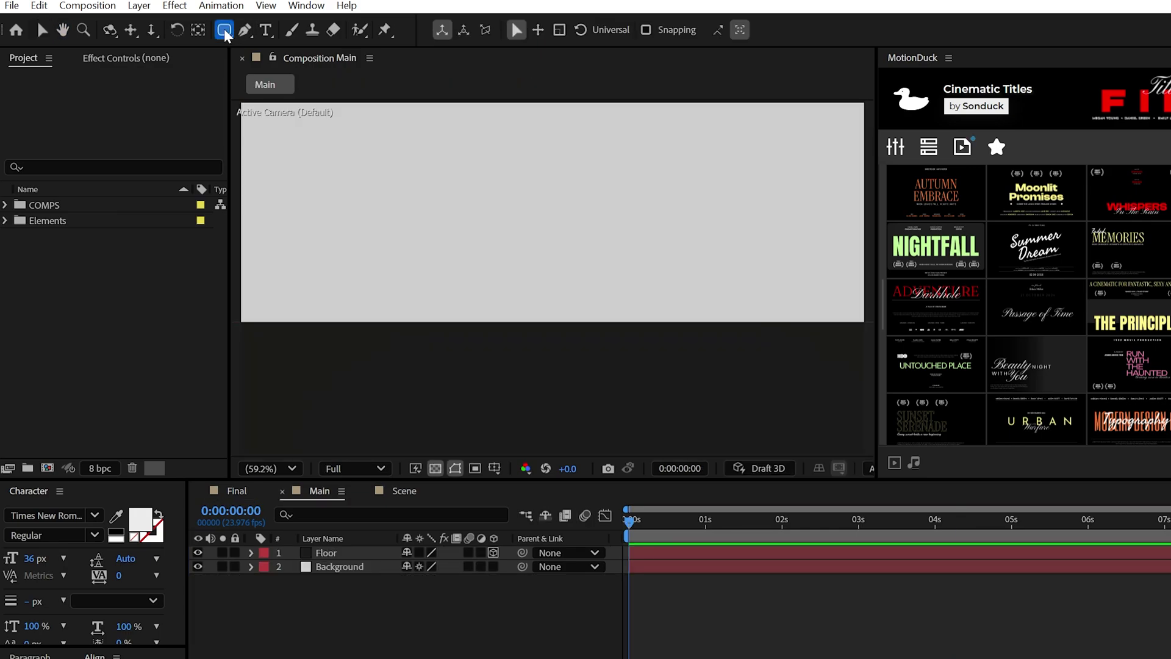
Draw a black rounded square about 392 px wide mid-frame and center its anchor point in the layer content.
click(224, 30)
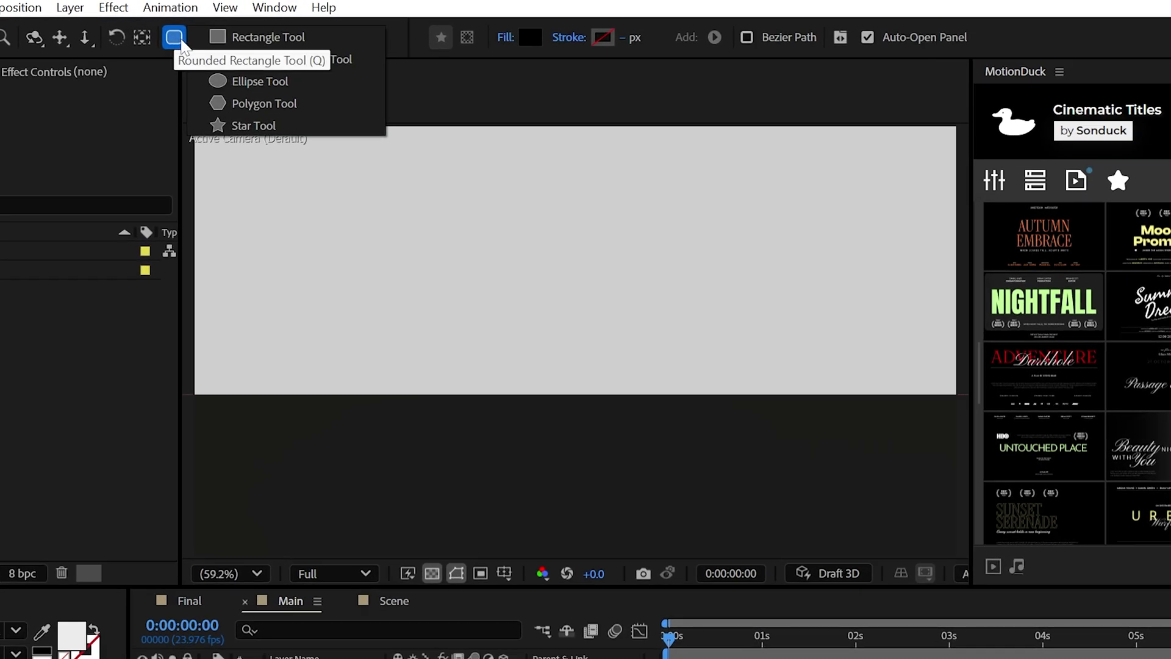
click(234, 59)
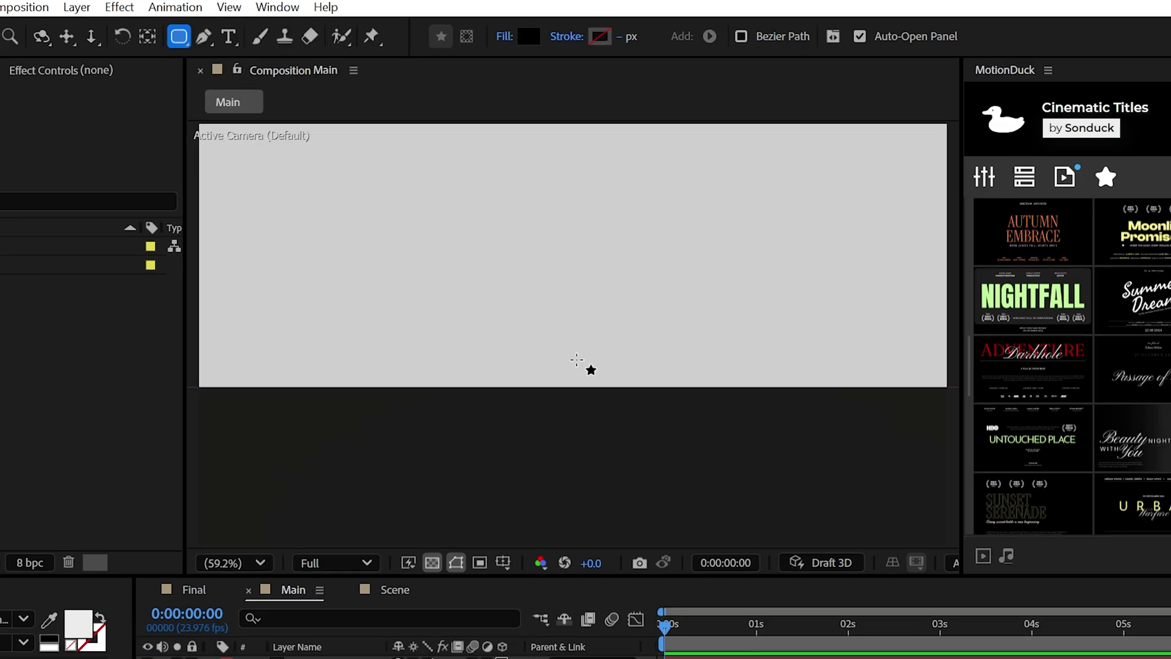
drag(513, 300, 649, 436)
drag(610, 339, 617, 335)
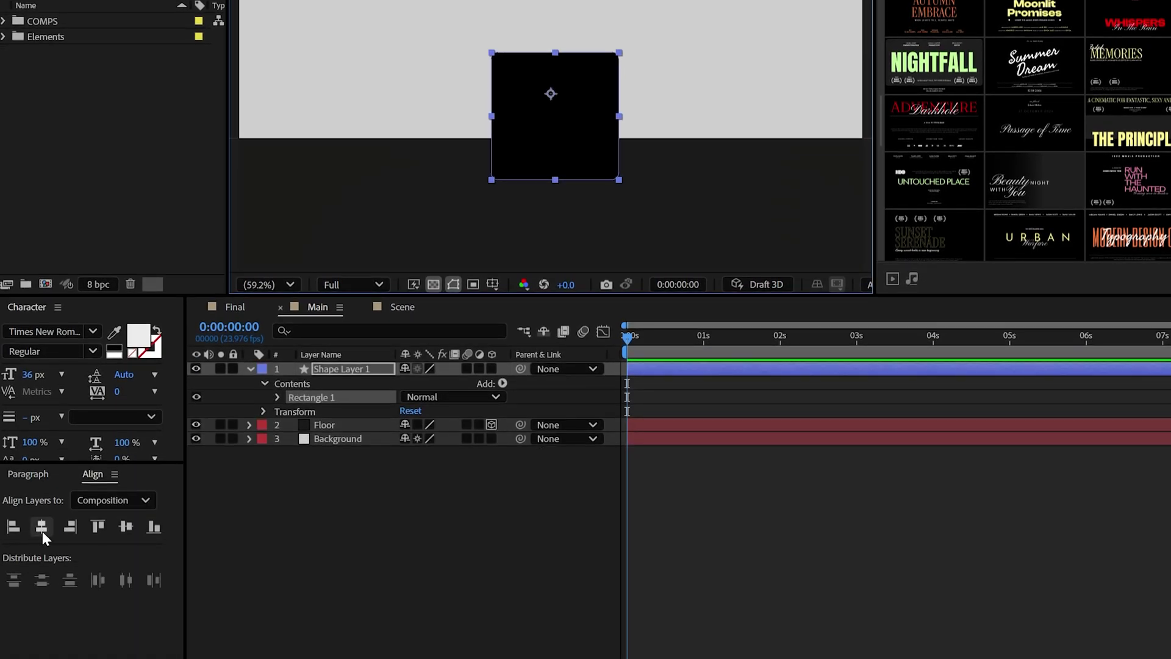
click(137, 8)
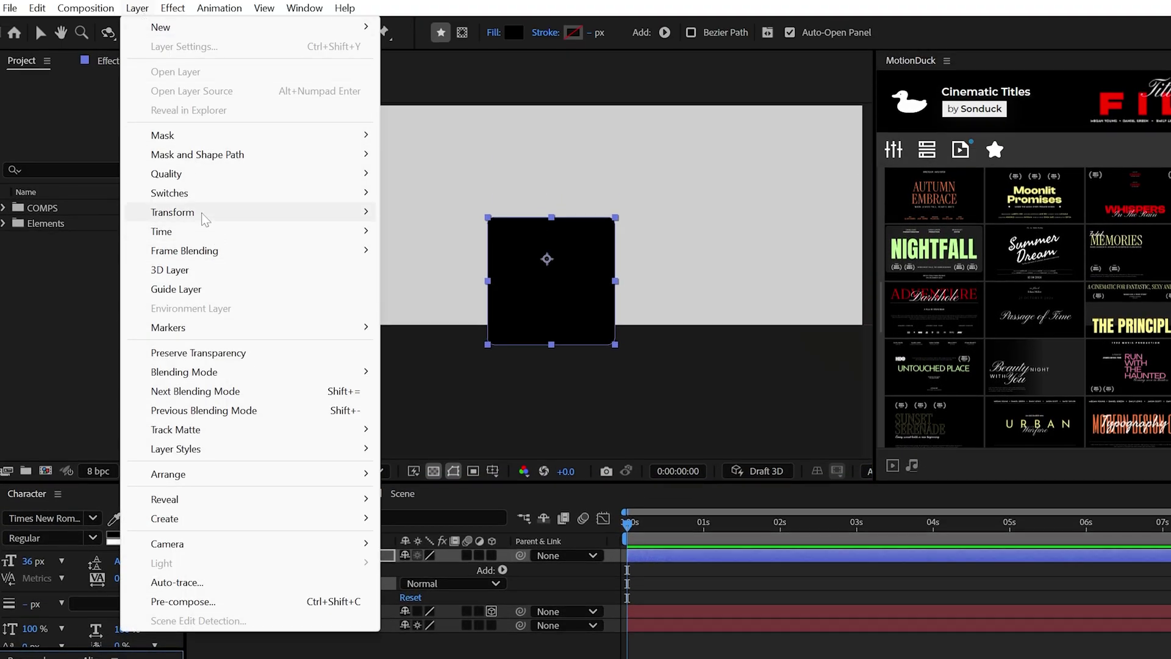
mouse_move(205, 218)
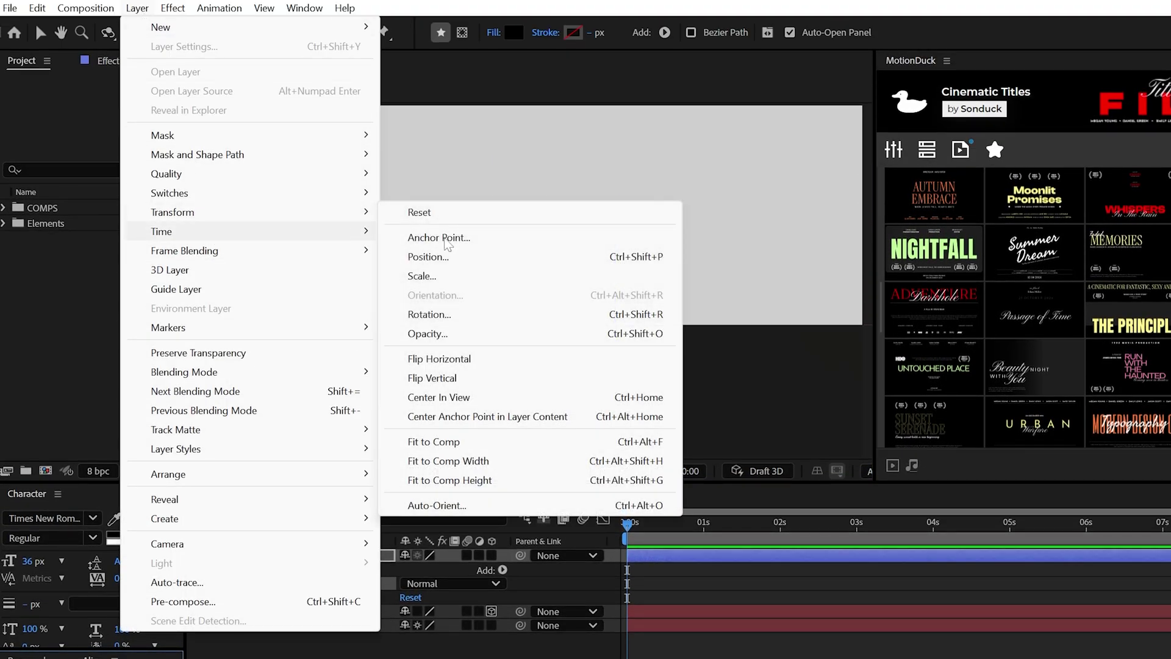
click(452, 412)
Set the square's rectangle path roundness to 40.
click(274, 584)
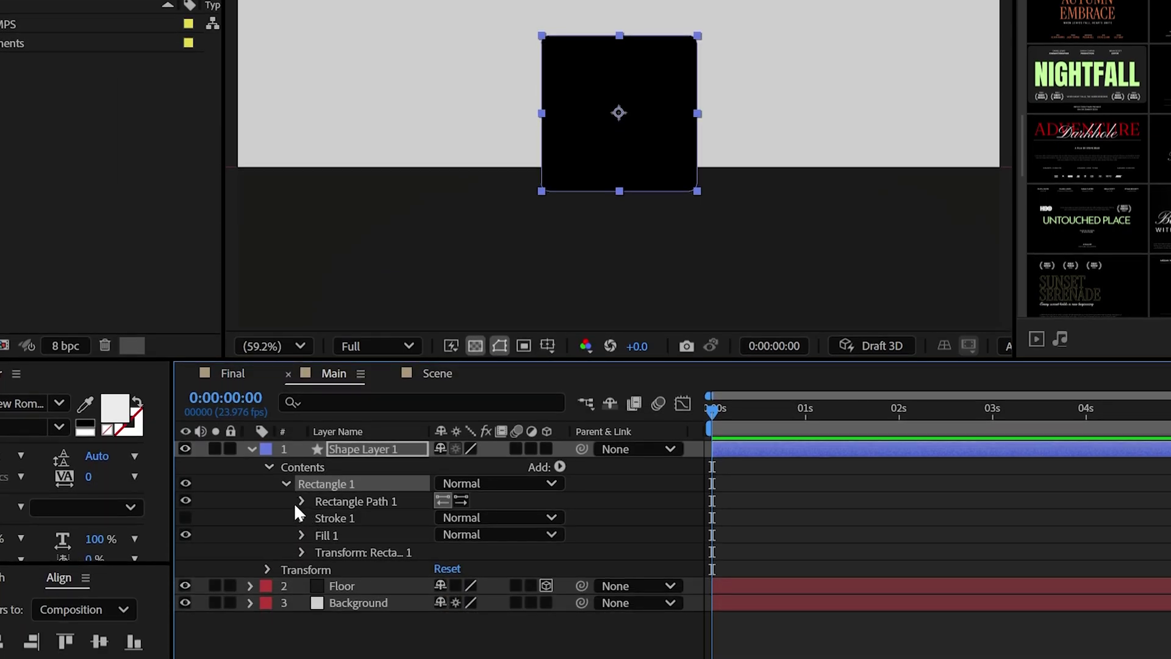
click(299, 501)
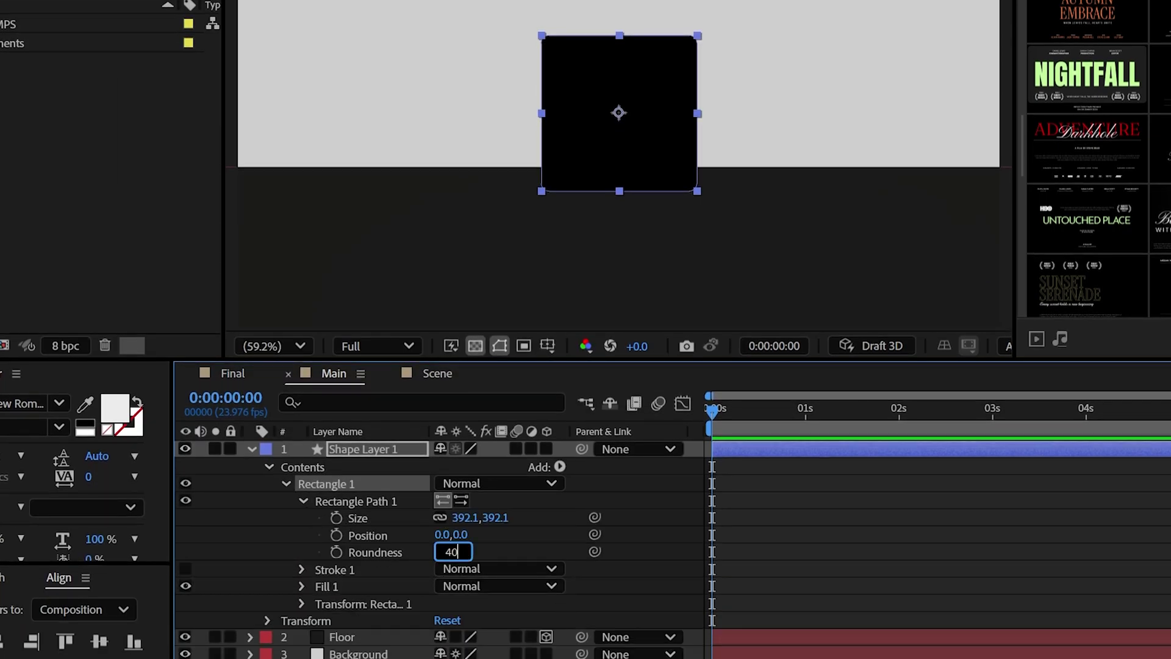
key(Return)
key(F2)
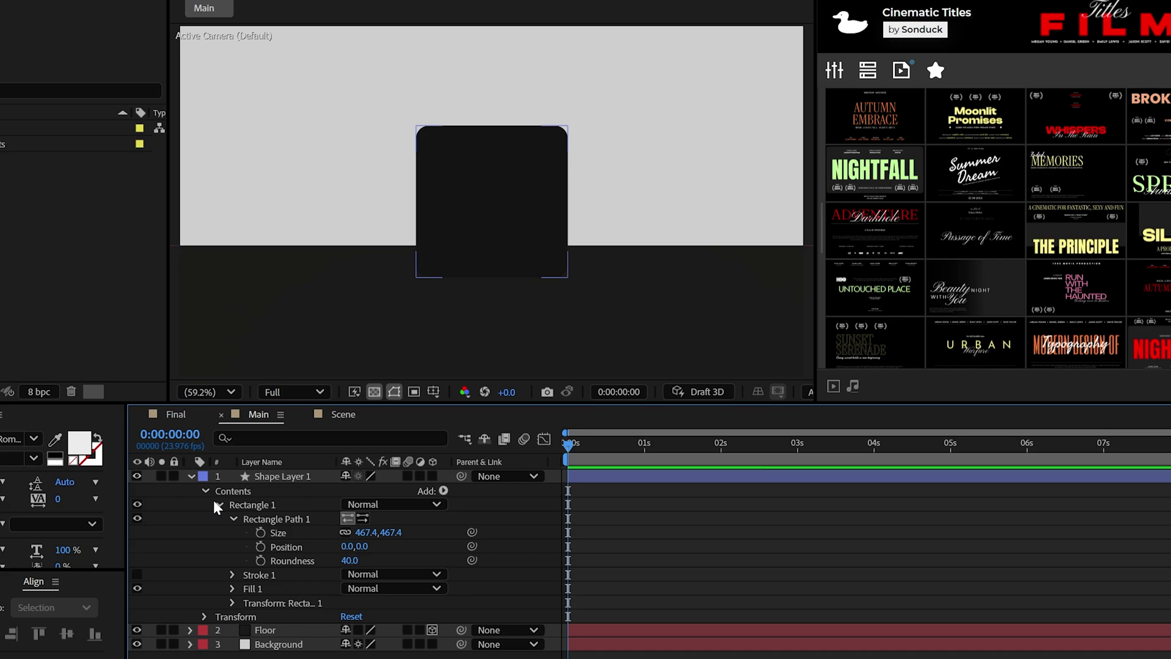
Make the square's shape layer 3D and set its X Rotation to 90°.
click(286, 484)
click(546, 449)
click(450, 484)
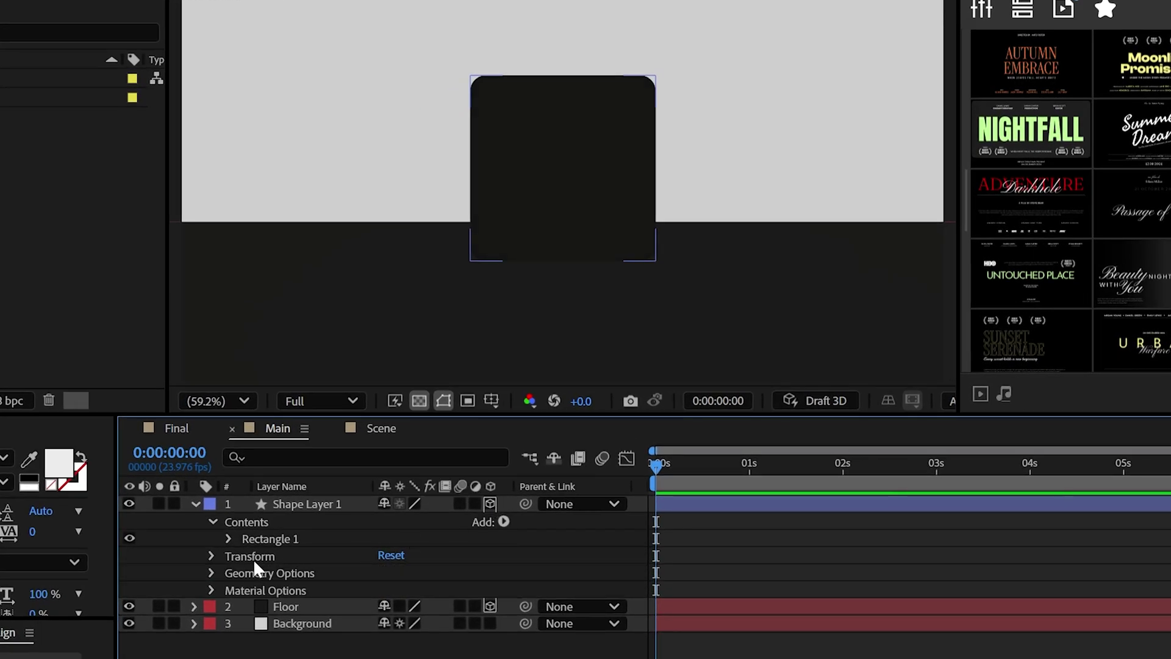
click(213, 555)
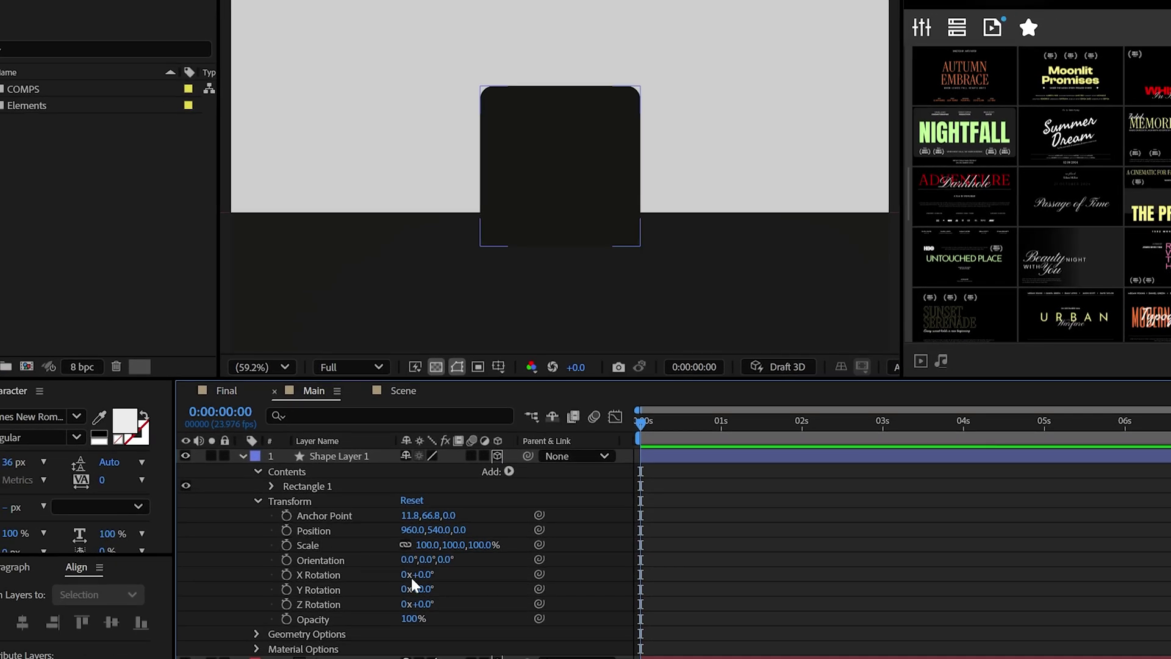
text(90)
key(Return)
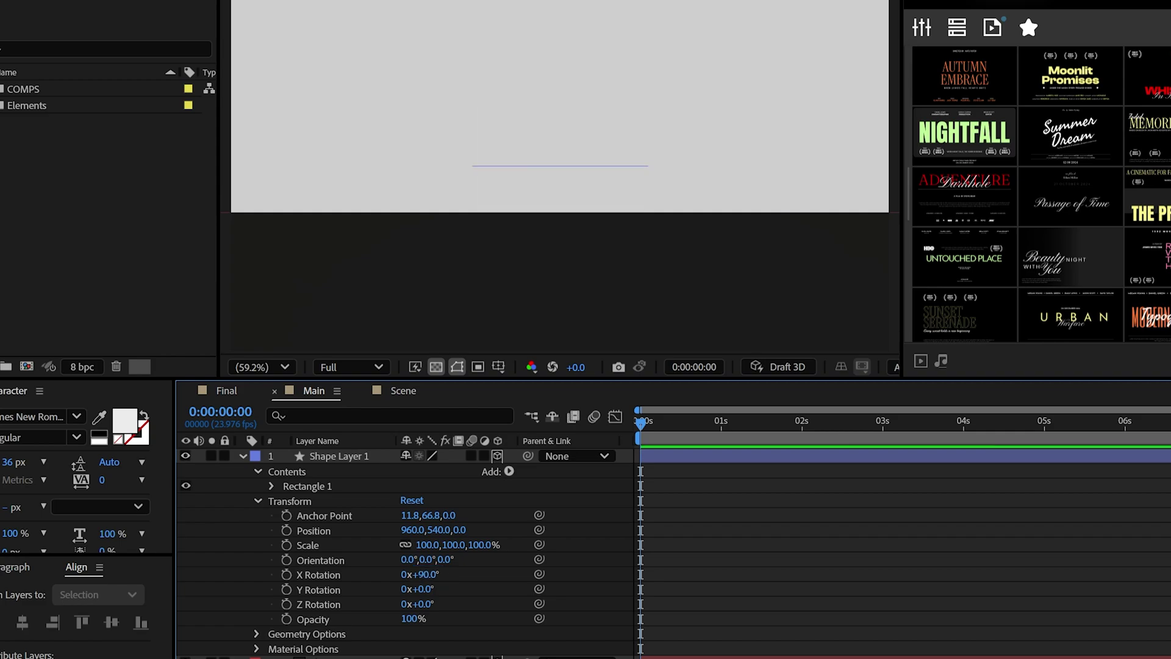
Set the shape layer's Extrusion Depth to 400 to turn the square into a block.
click(257, 500)
click(256, 515)
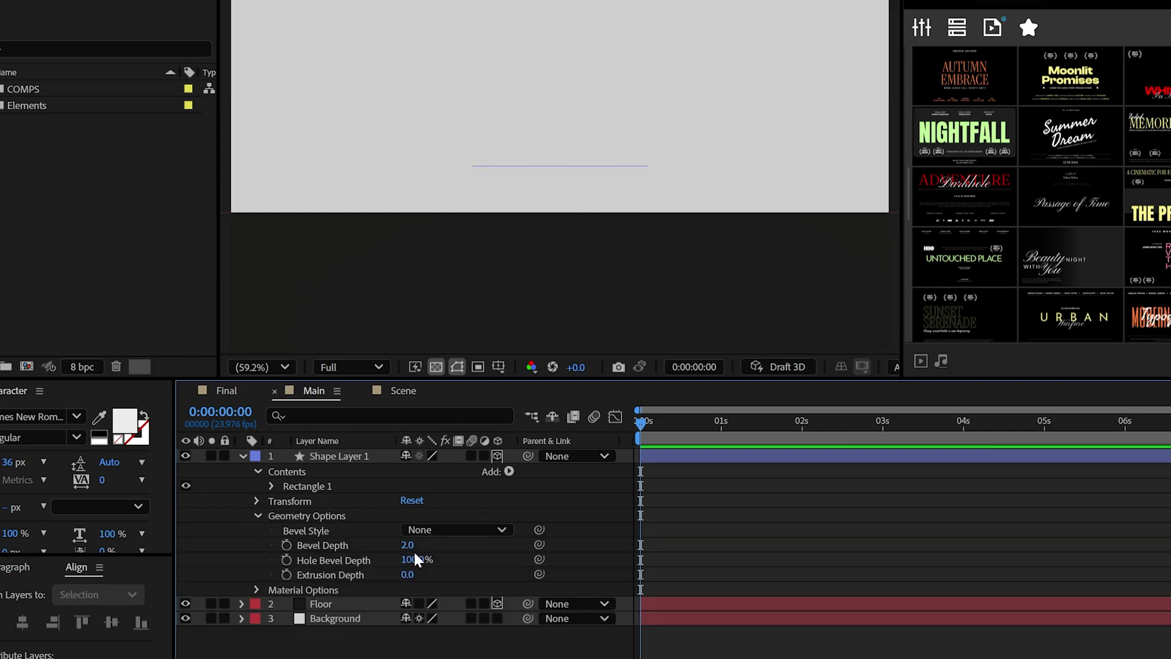
drag(408, 575, 634, 576)
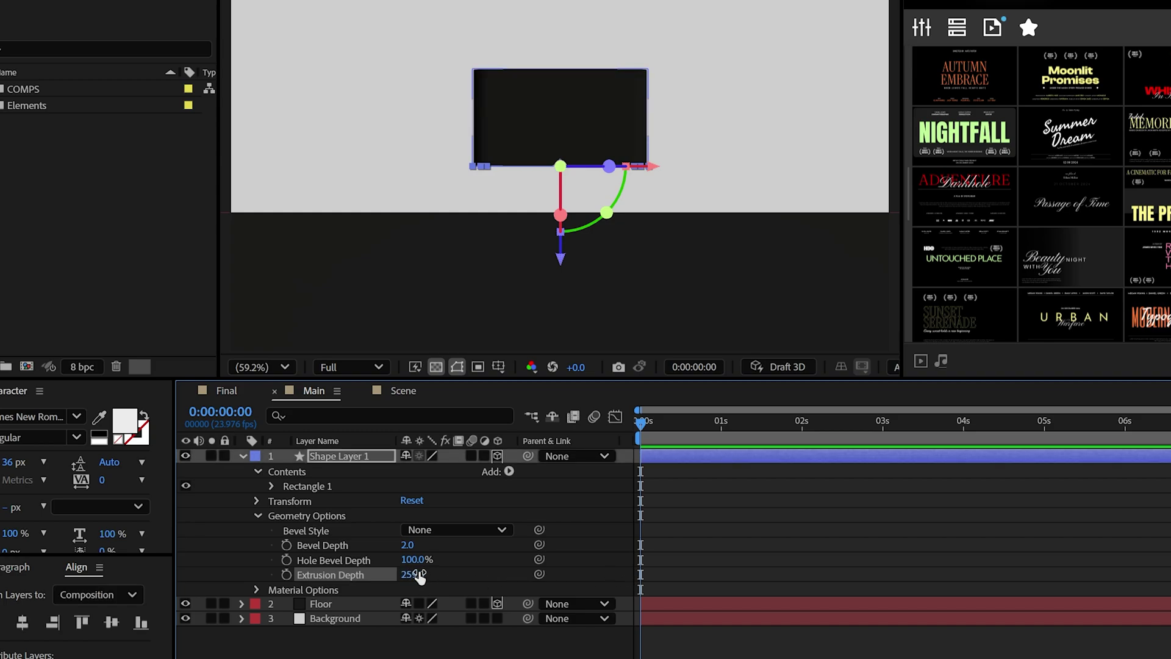
click(418, 575)
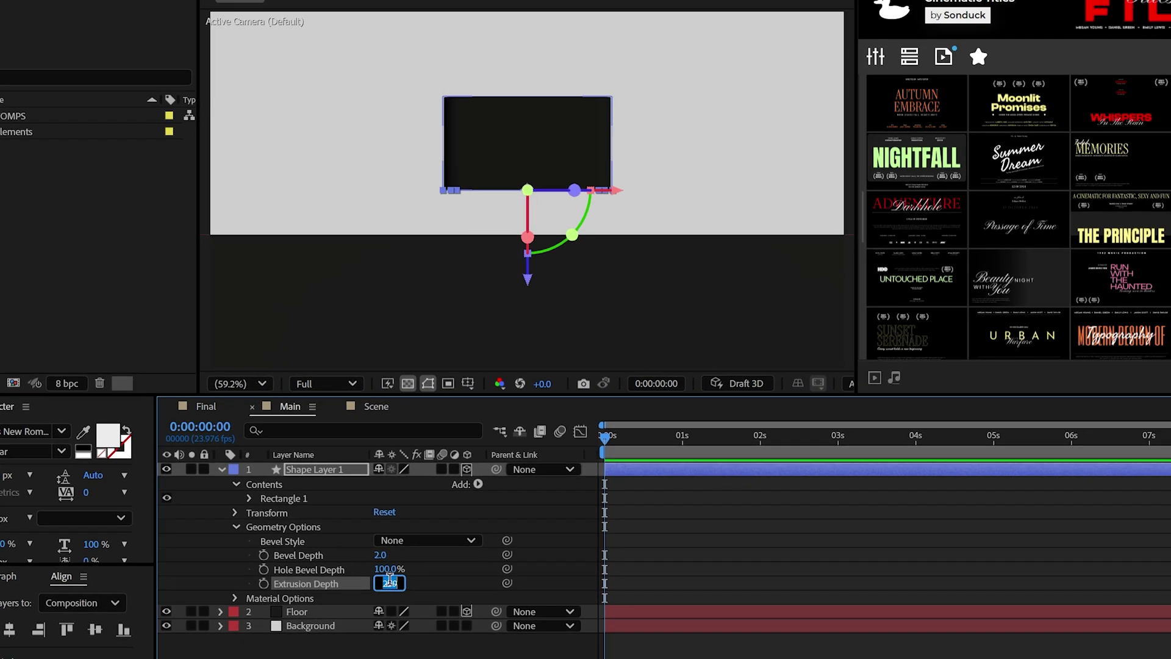
text(400)
click(408, 646)
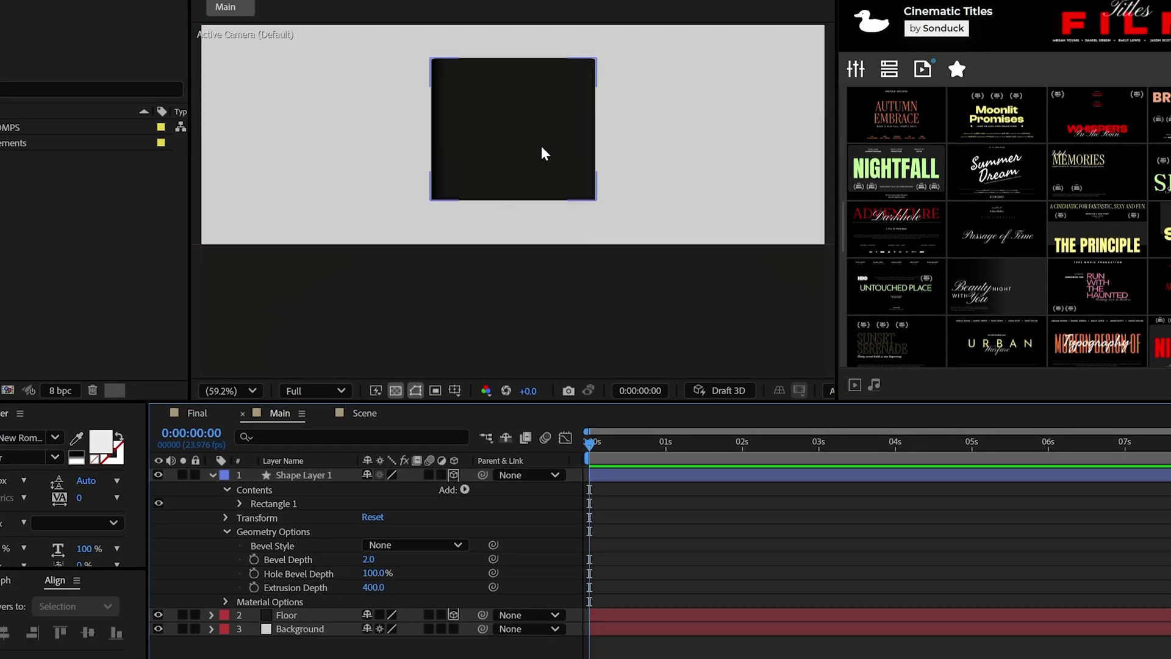
Lower the extruded block onto the floor by setting its Y position to 937.
click(298, 475)
click(226, 532)
click(226, 517)
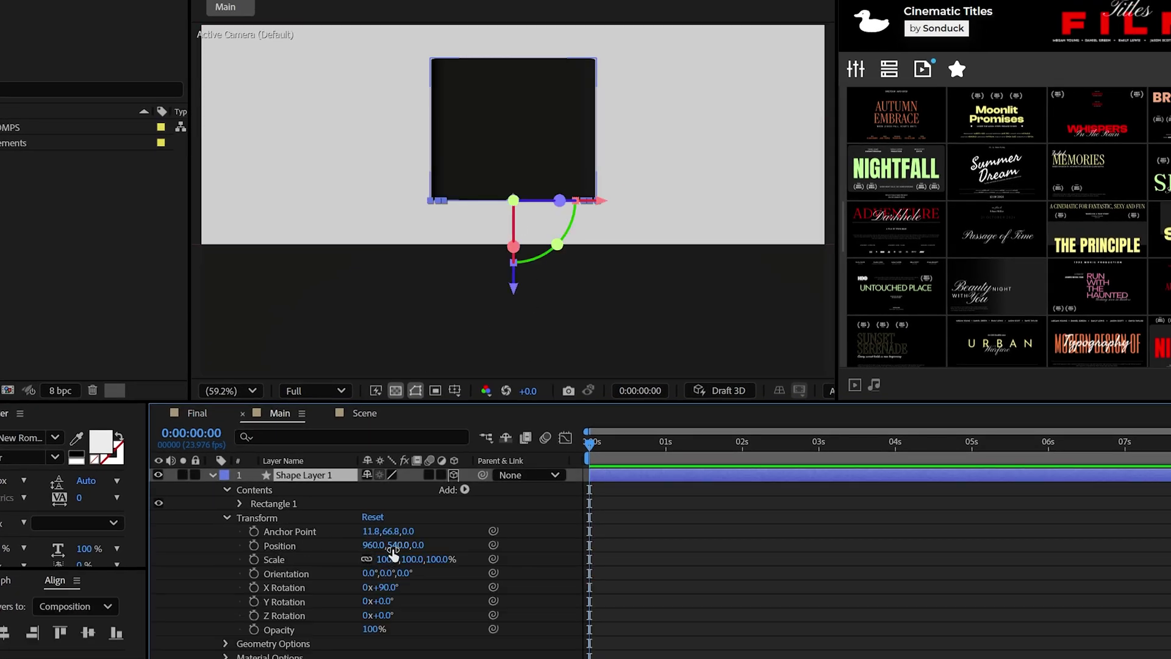
drag(396, 545, 476, 588)
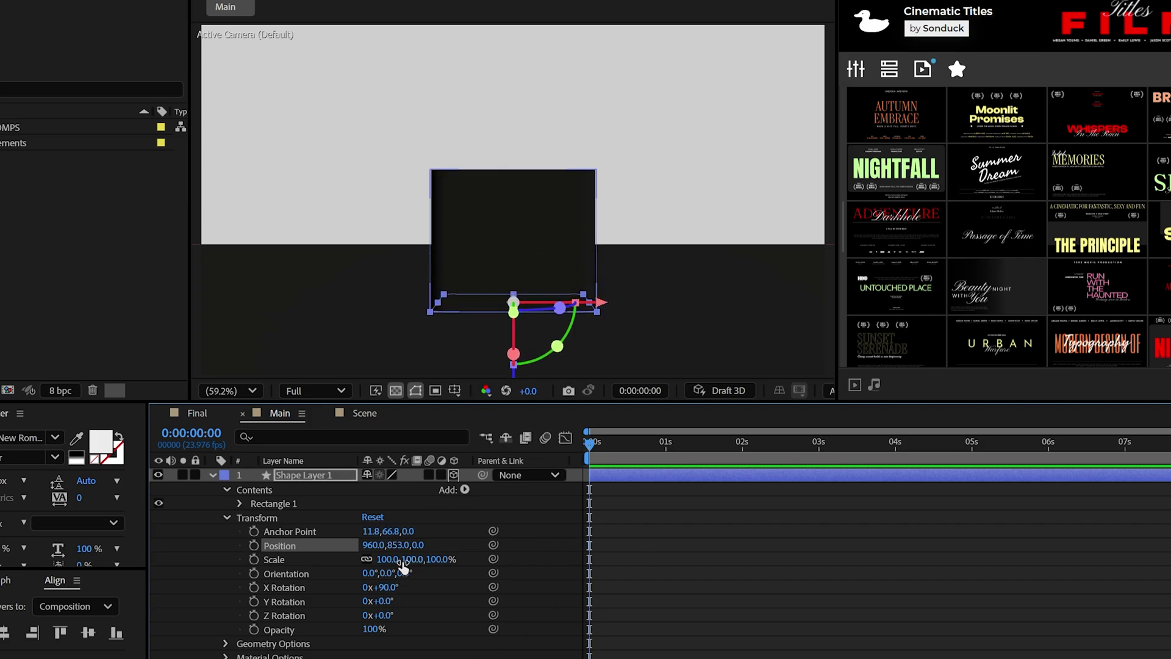
drag(403, 545, 446, 556)
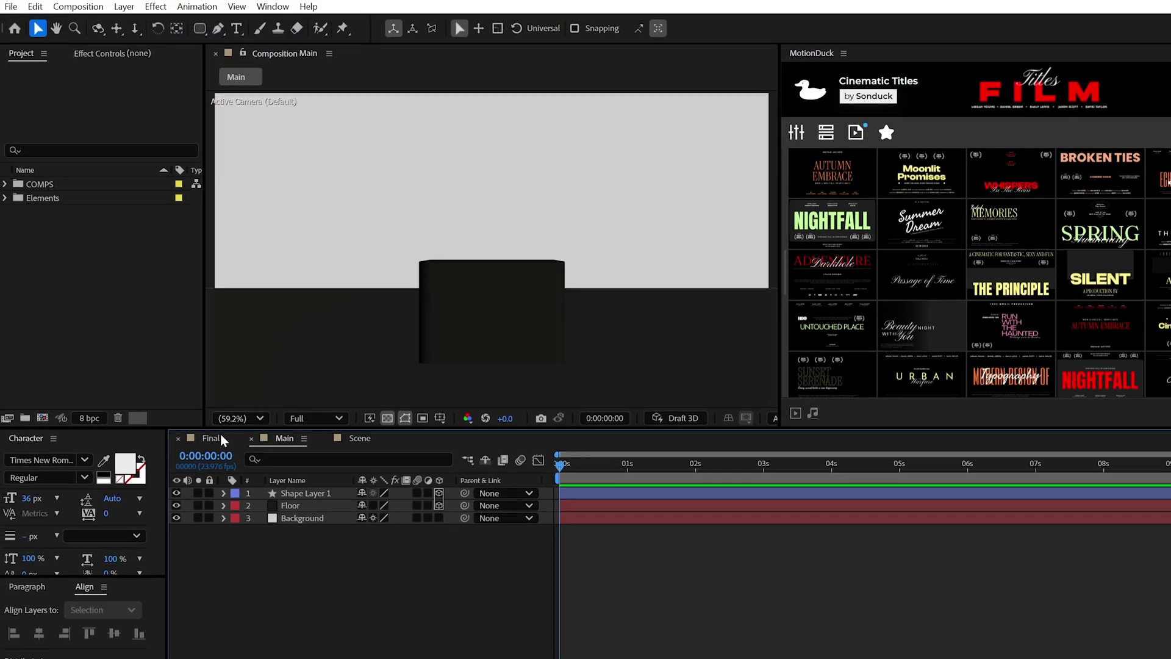
click(221, 438)
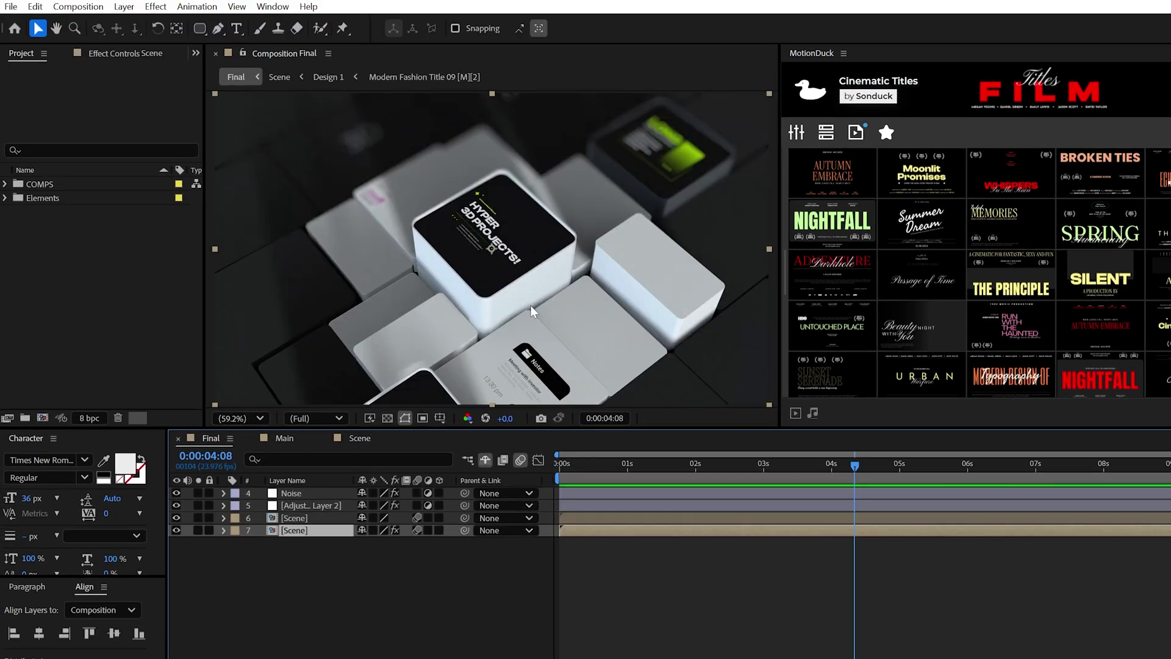
Add a new camera to the Main composition with the offered settings.
click(284, 438)
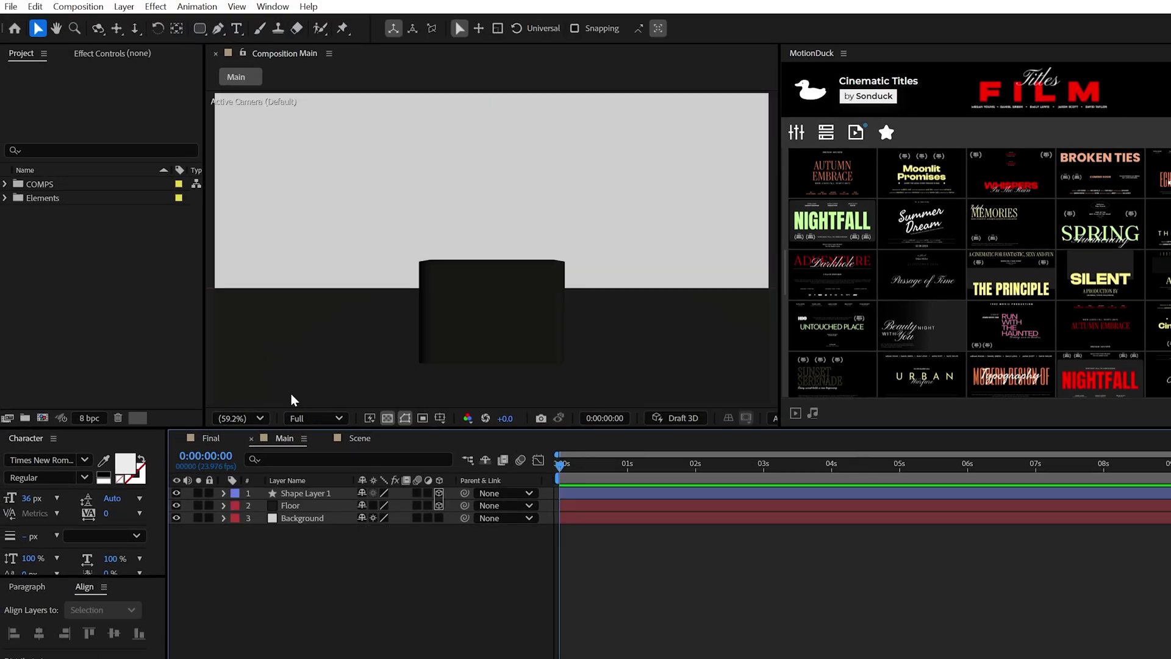
click(124, 6)
mouse_move(153, 23)
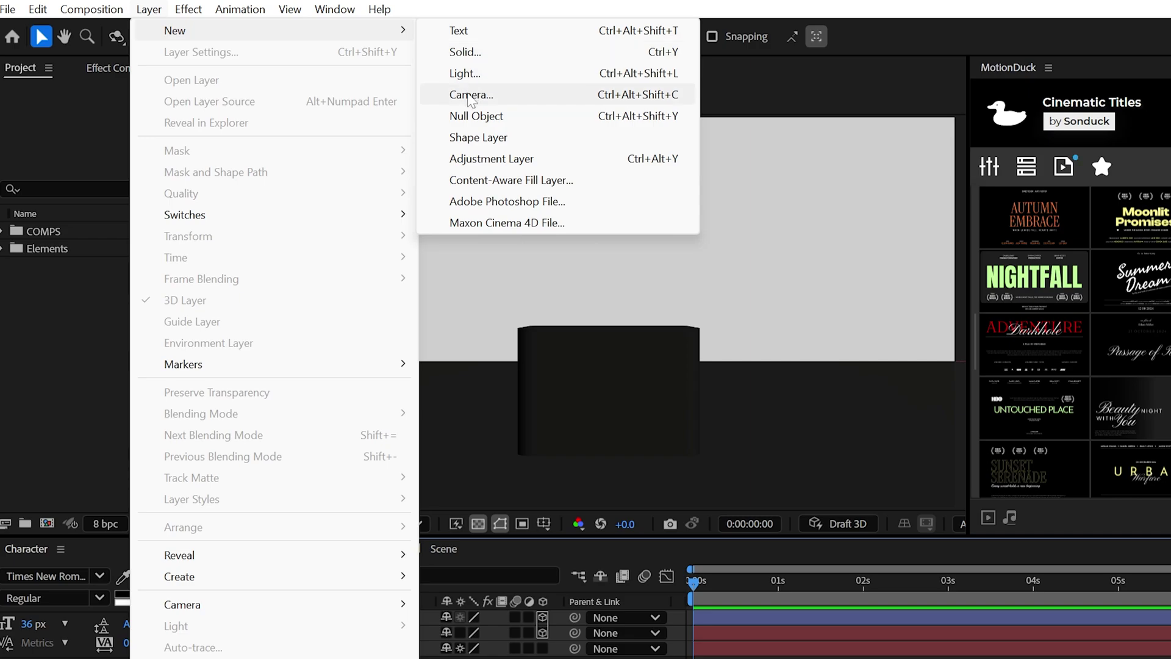
click(470, 96)
click(816, 509)
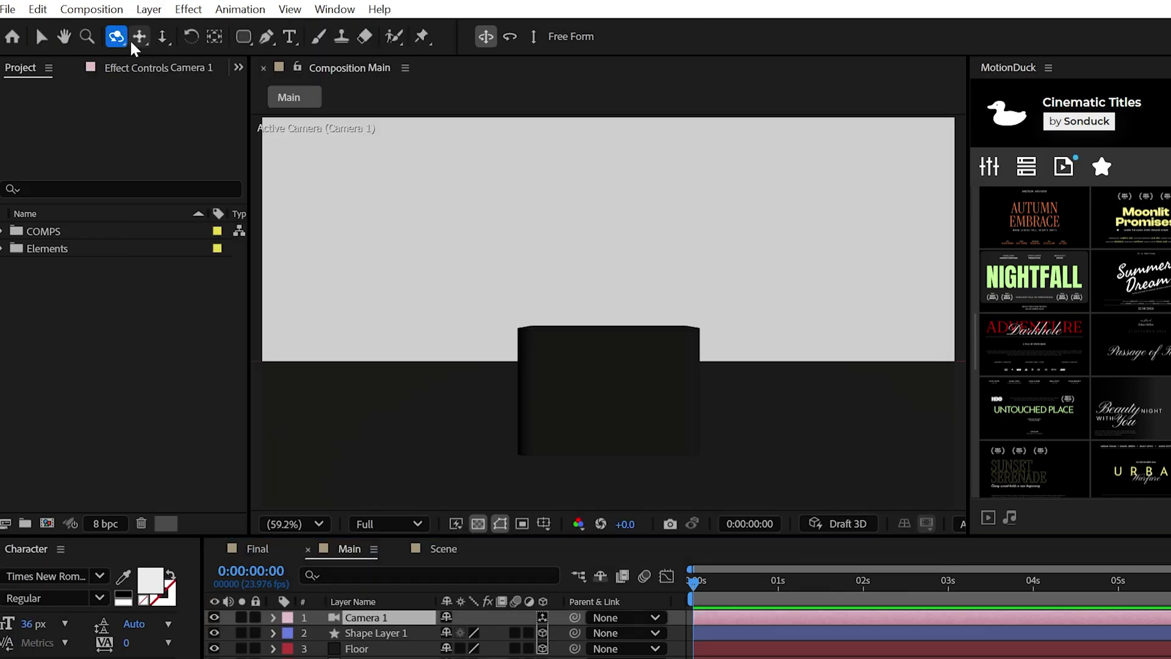
Orbit the camera up to look down on the block, and pan and dolly it to reframe the block.
click(137, 39)
click(164, 41)
click(116, 37)
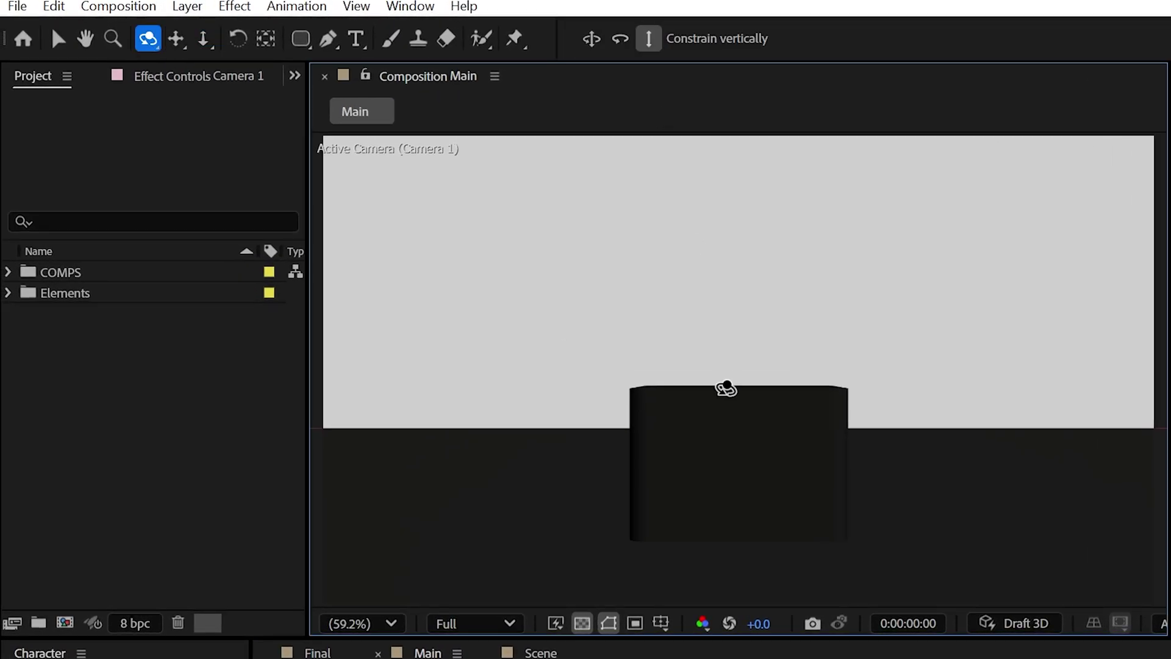
mouse_move(598, 327)
mouse_down()
mouse_move(607, 366)
mouse_move(606, 312)
mouse_up()
key(2)
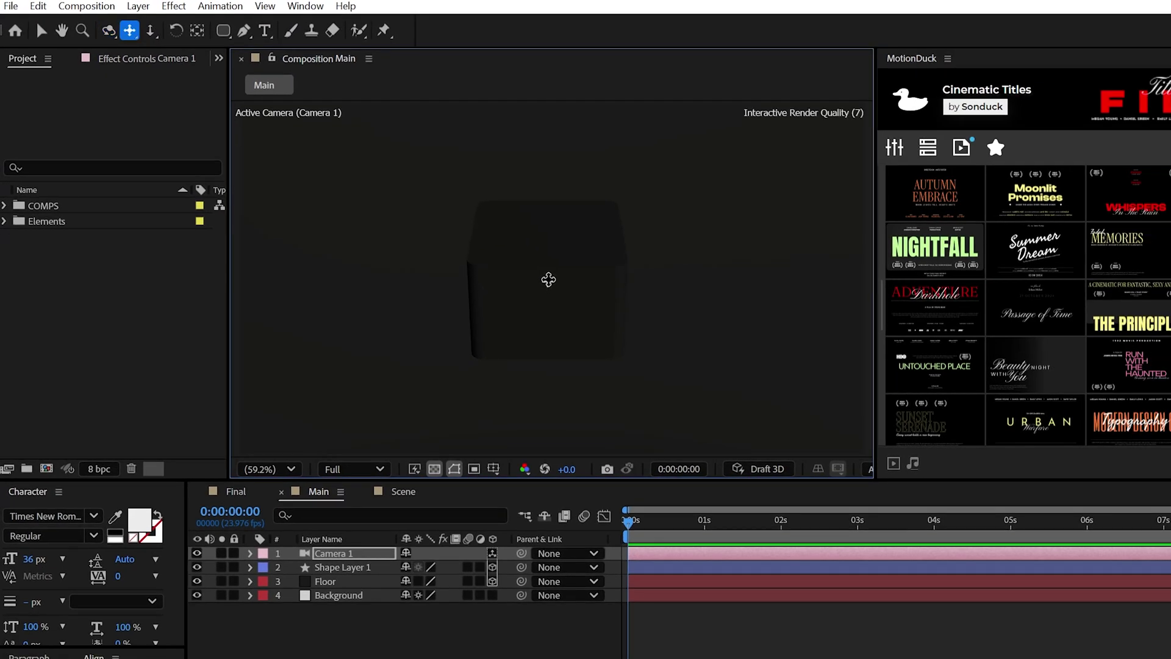
key(c)
key(c)
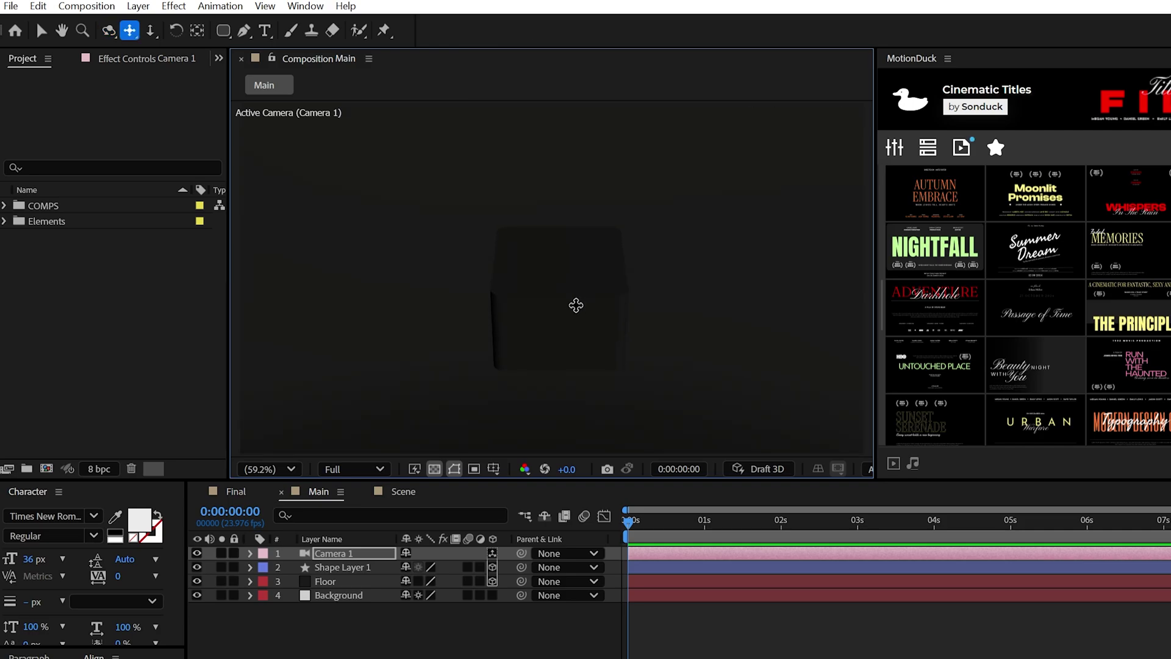
Pan the camera and orbit it to view the block from a corner angle, centred in the frame.
drag(596, 315, 572, 313)
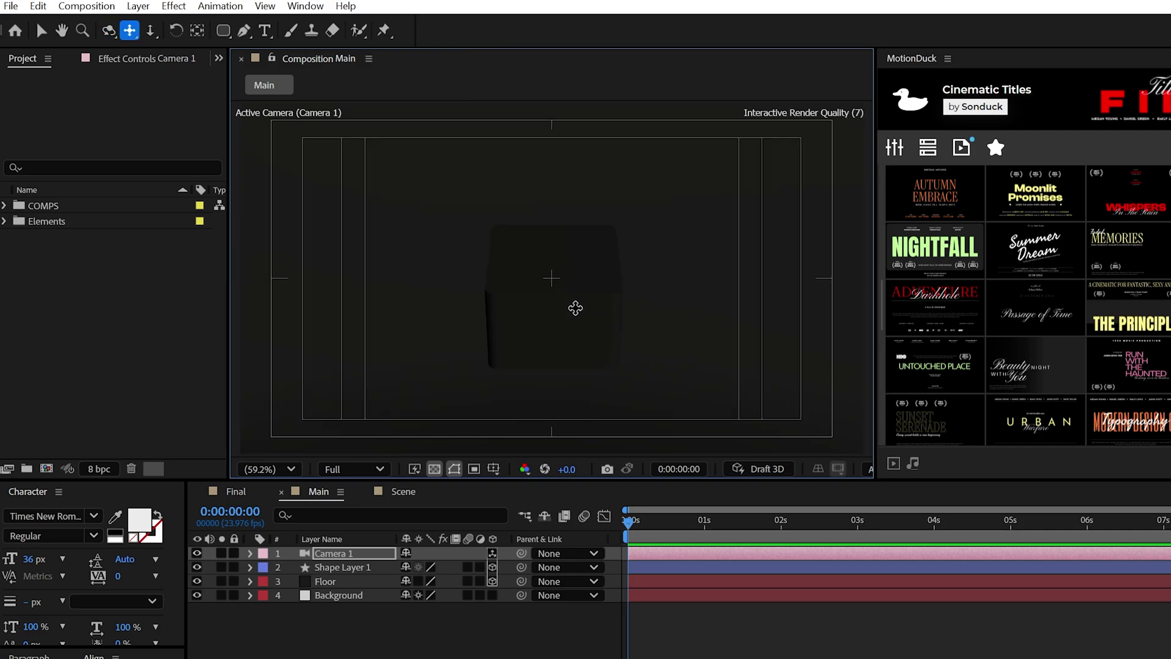
key(c)
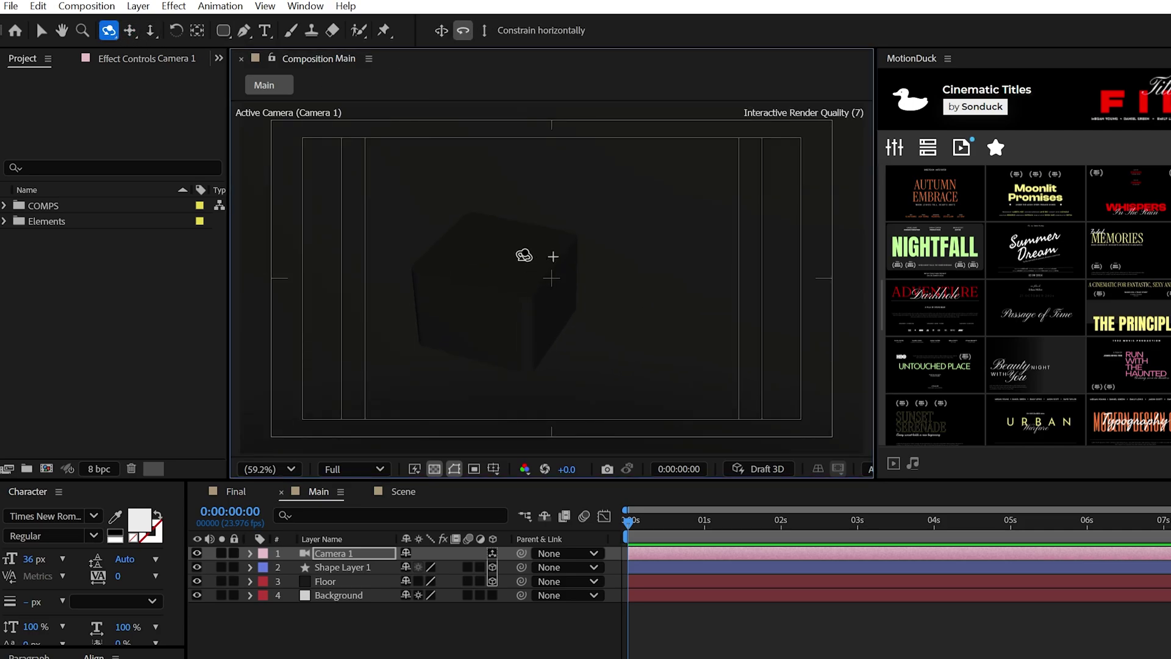
drag(513, 254, 543, 267)
key(c)
key(c)
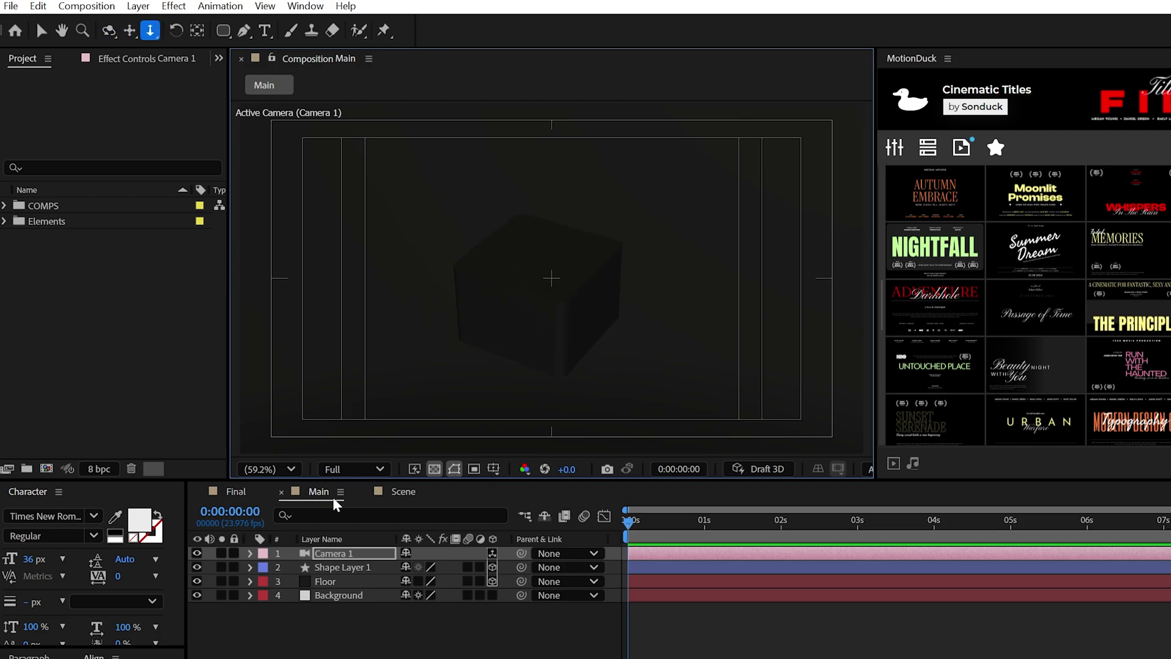
key(c)
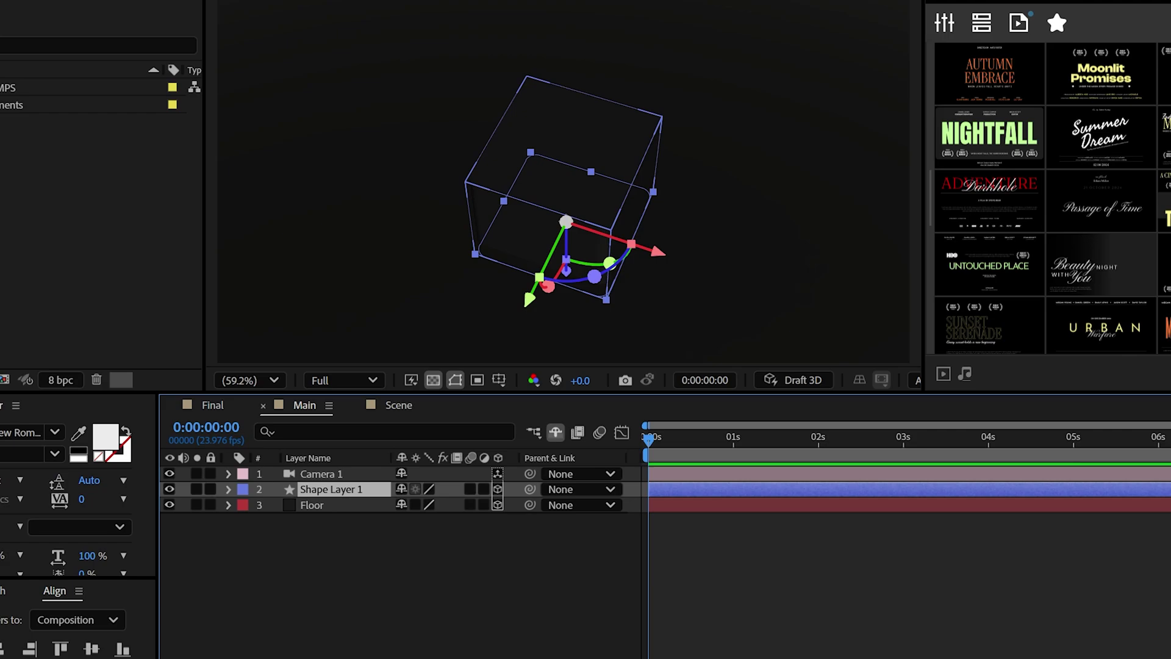
Duplicate the block's shape layer and set the copy's fill to None.
click(40, 13)
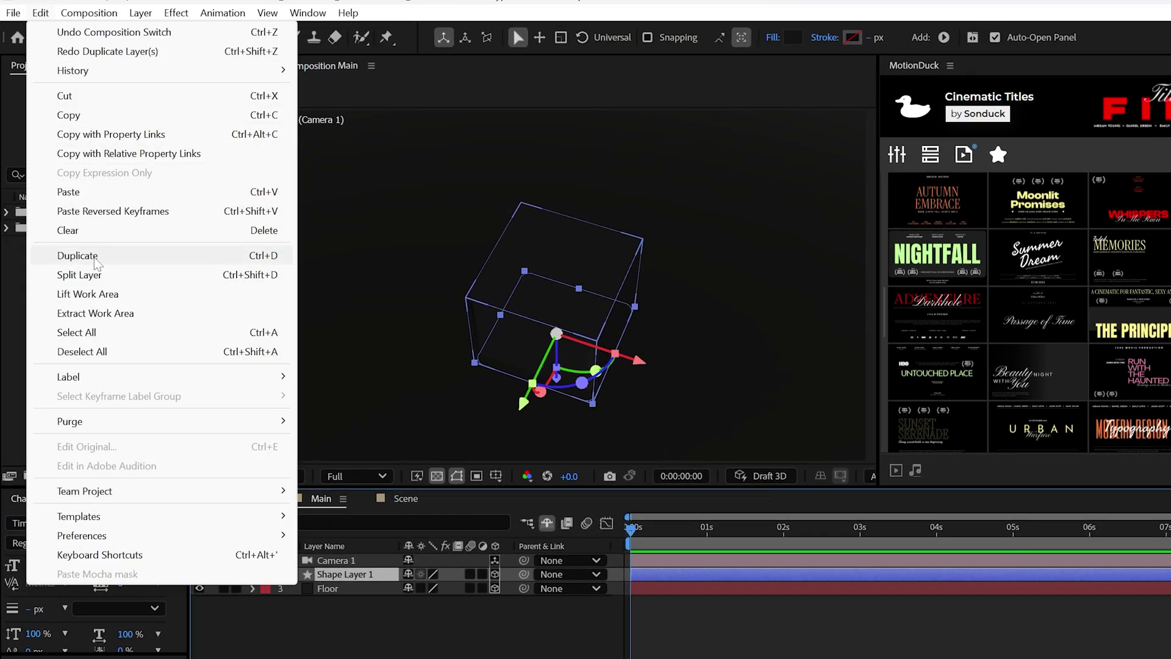
click(94, 259)
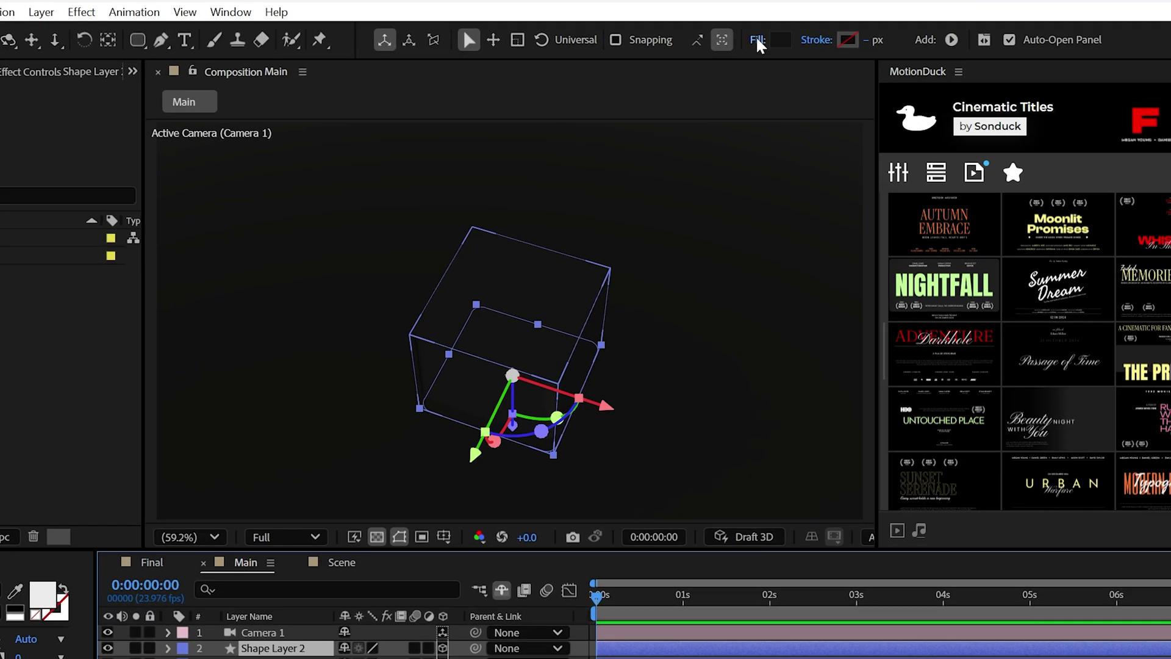
click(772, 37)
click(894, 224)
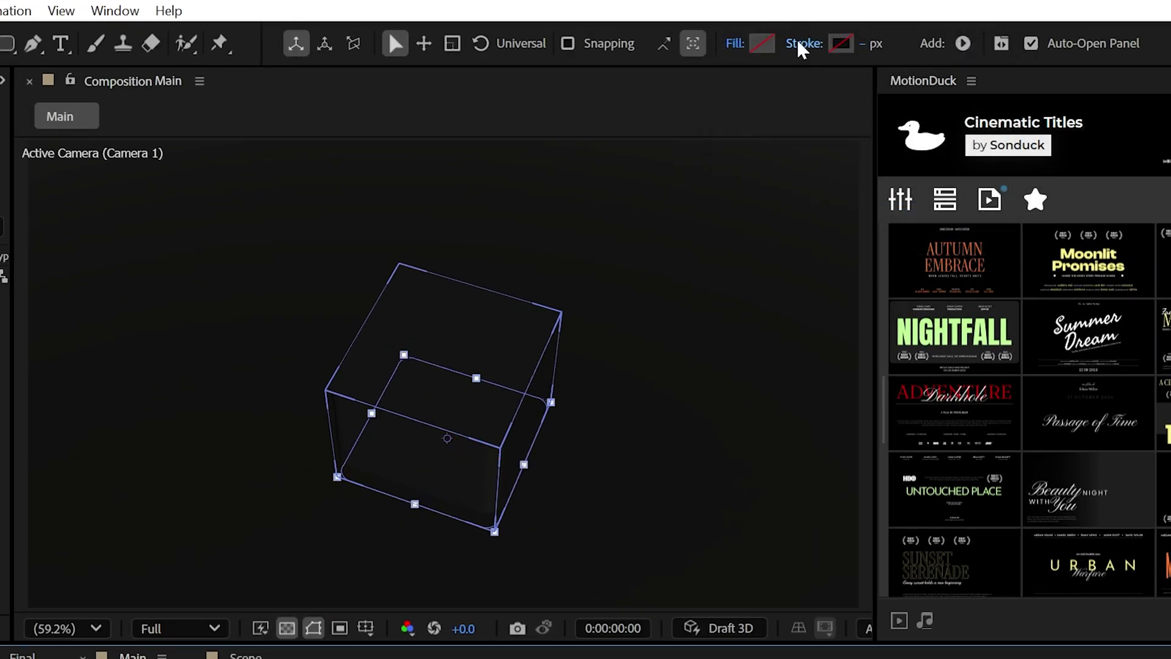
Give the duplicated shape a solid white stroke (RGB 255, 255, 255) with a width of 4 px.
click(800, 46)
click(792, 106)
click(897, 224)
click(842, 43)
drag(161, 452, 55, 412)
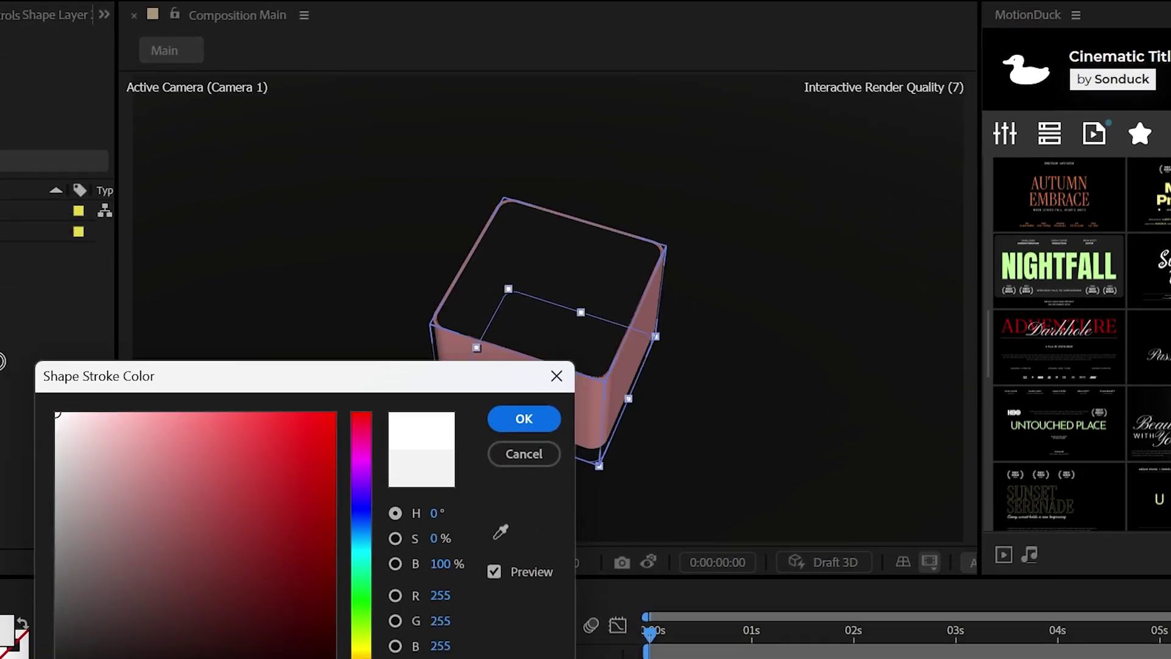
click(529, 417)
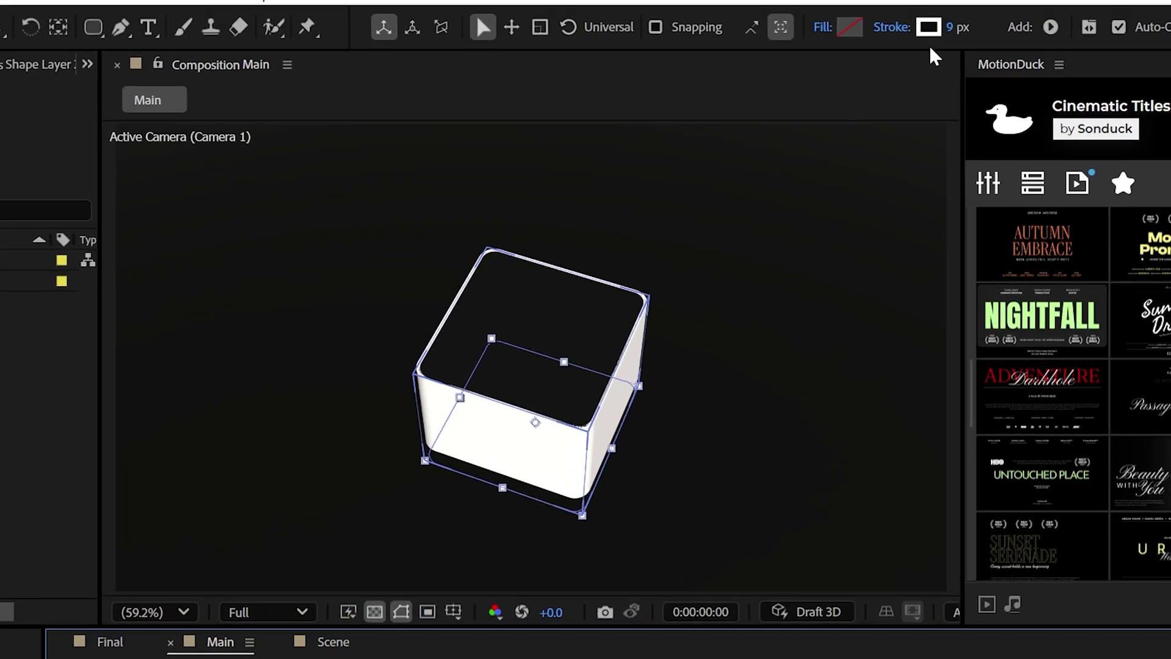
click(950, 27)
text(4)
click(910, 142)
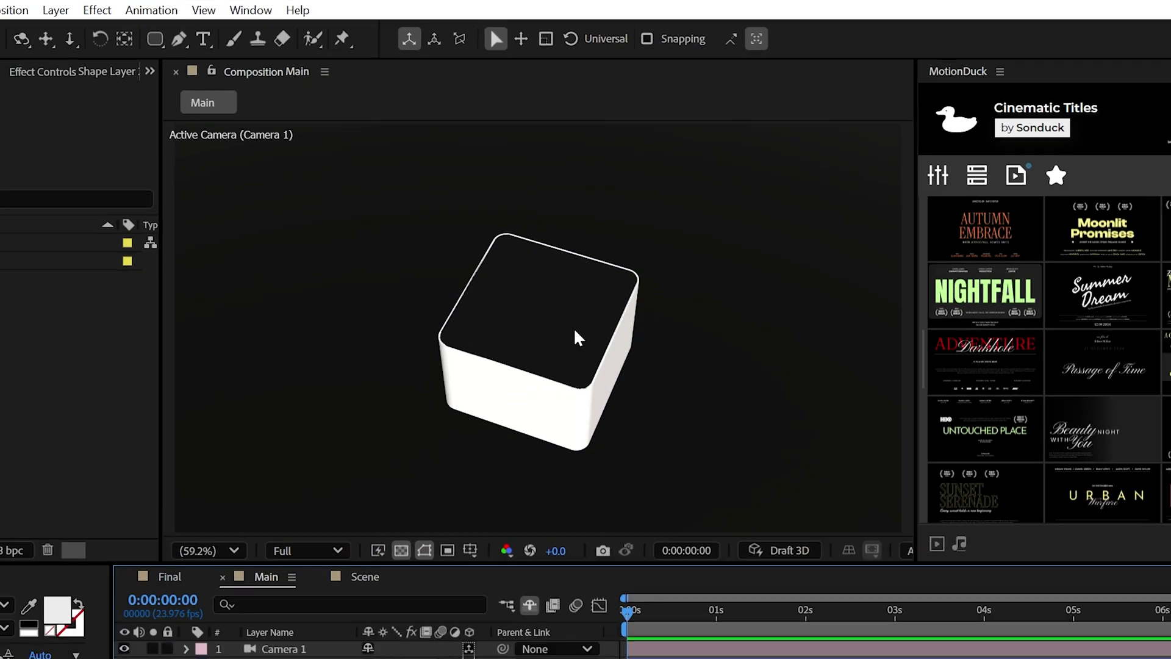
Adjust the original block's Y position so it sits slightly below the outline's rim, and orbit the camera to check it.
scroll(574, 373, up, 1)
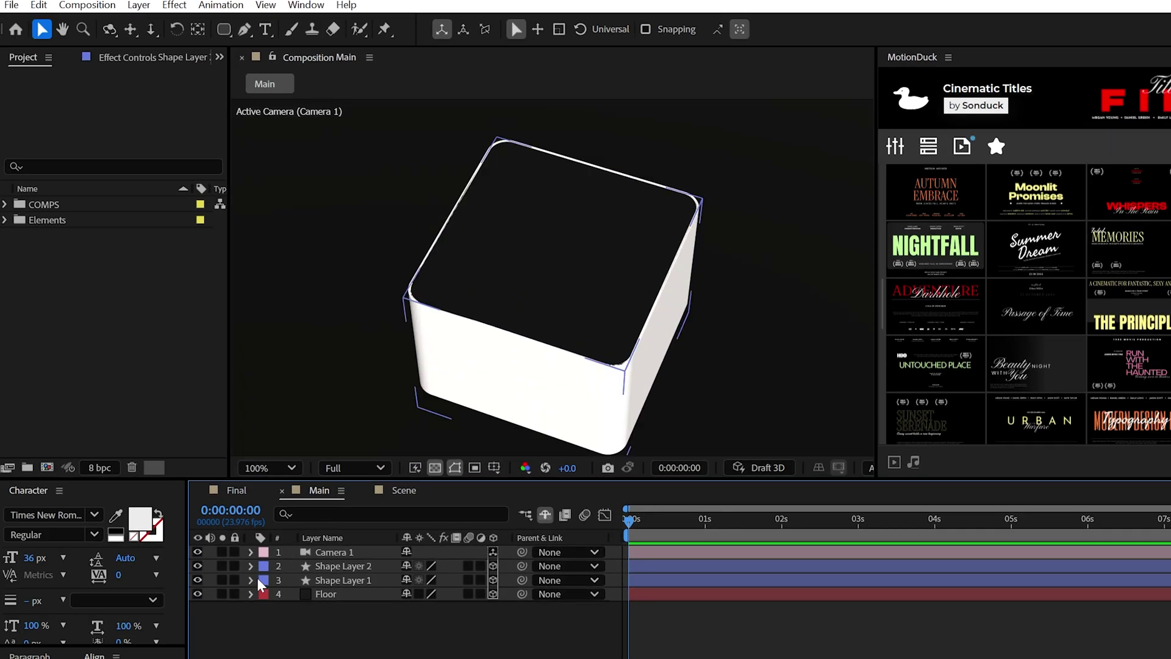
click(251, 580)
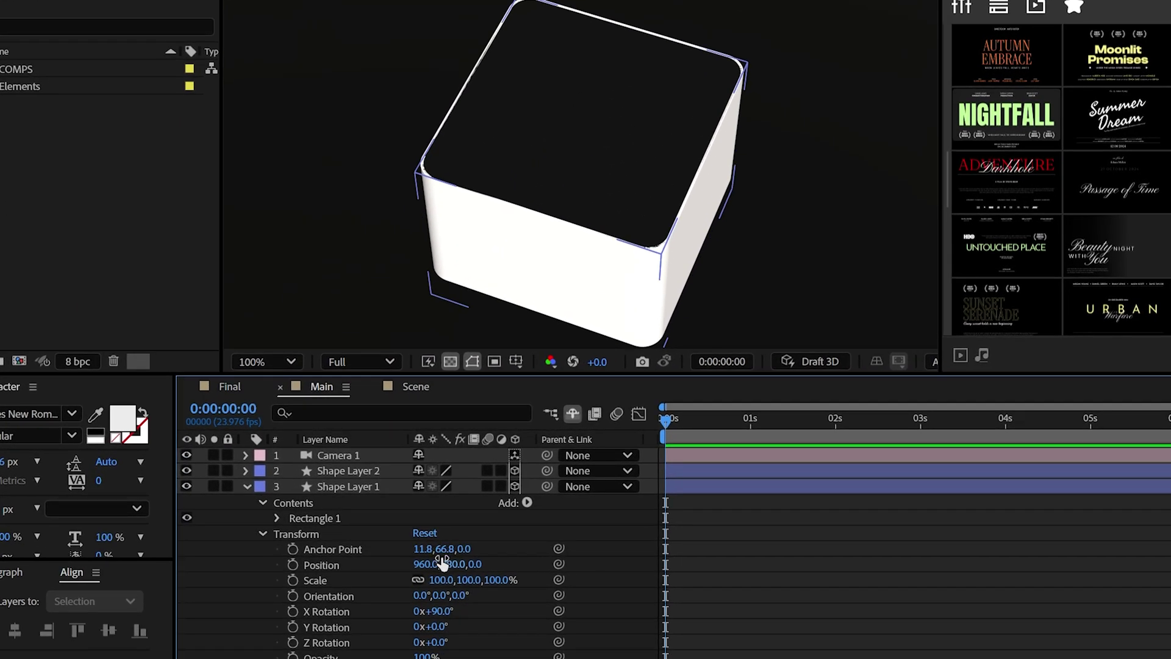
drag(459, 560, 486, 559)
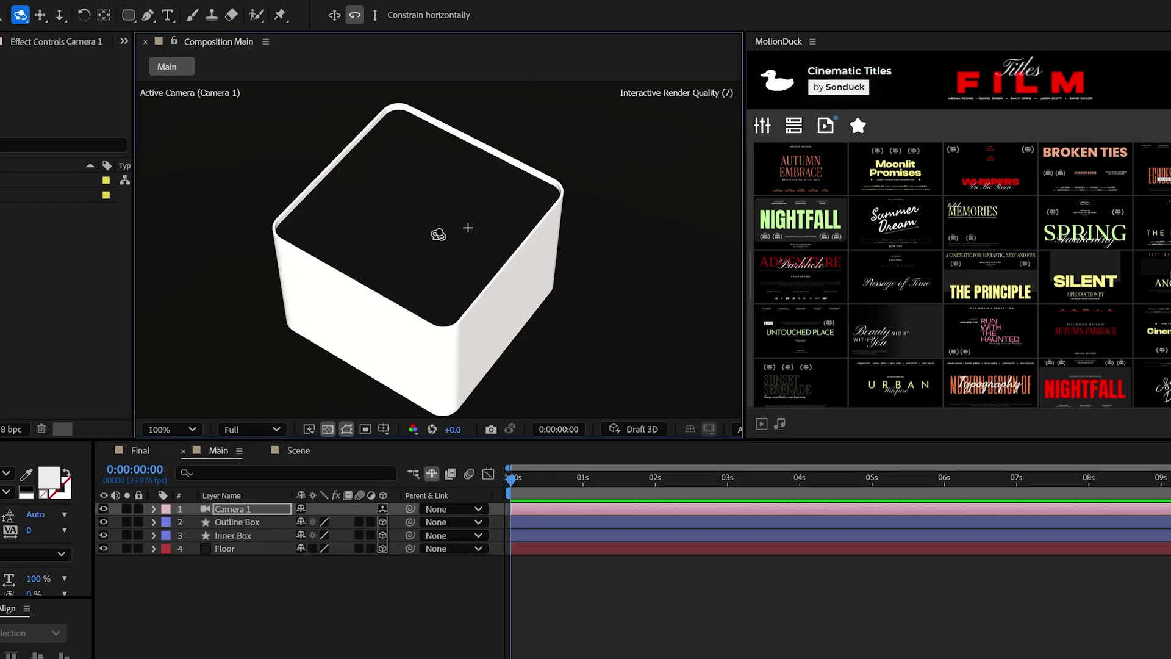
drag(431, 230, 343, 267)
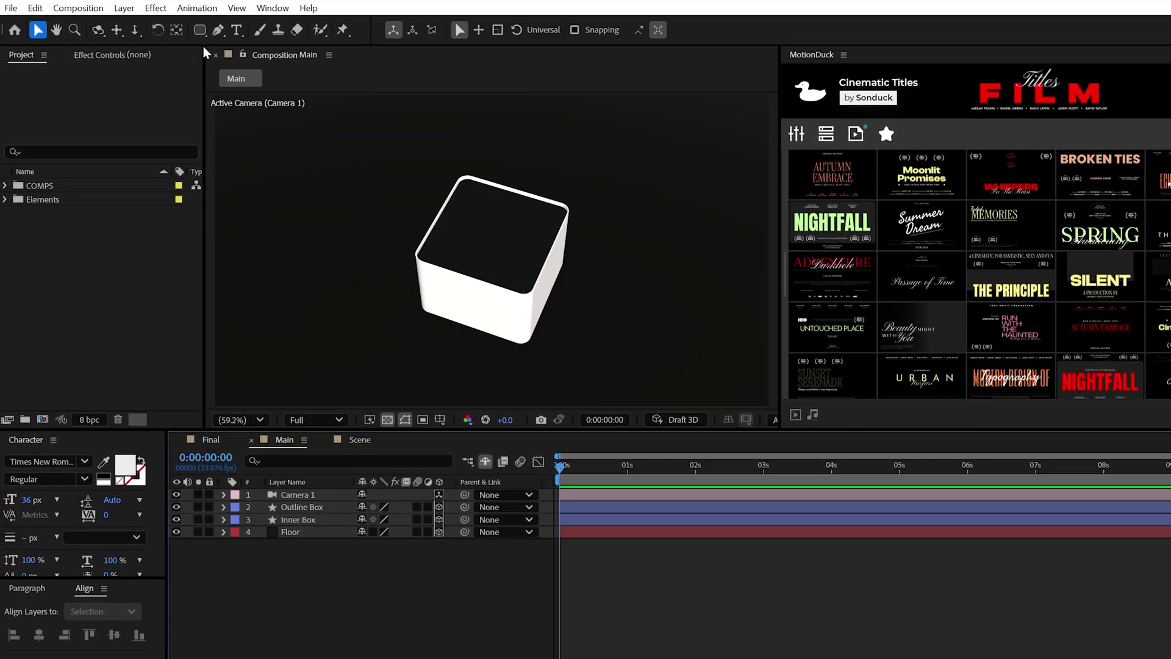
Add an Environment light with 100% intensity and Casts Shadows enabled at 100% shadow darkness.
click(124, 8)
mouse_move(131, 23)
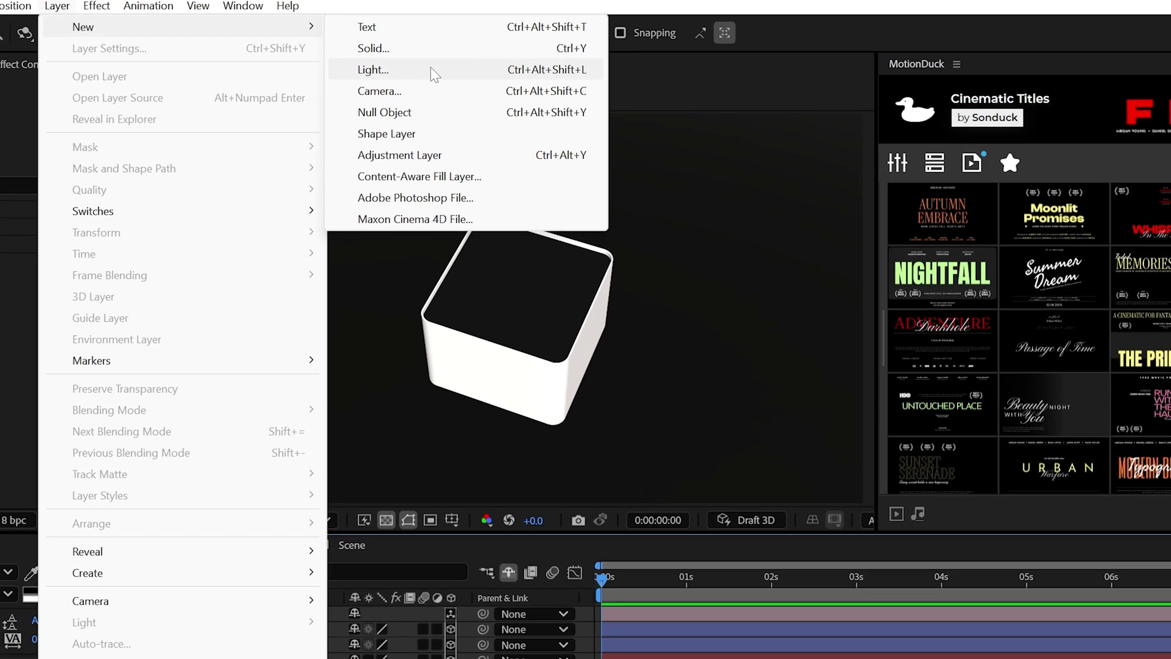
click(366, 58)
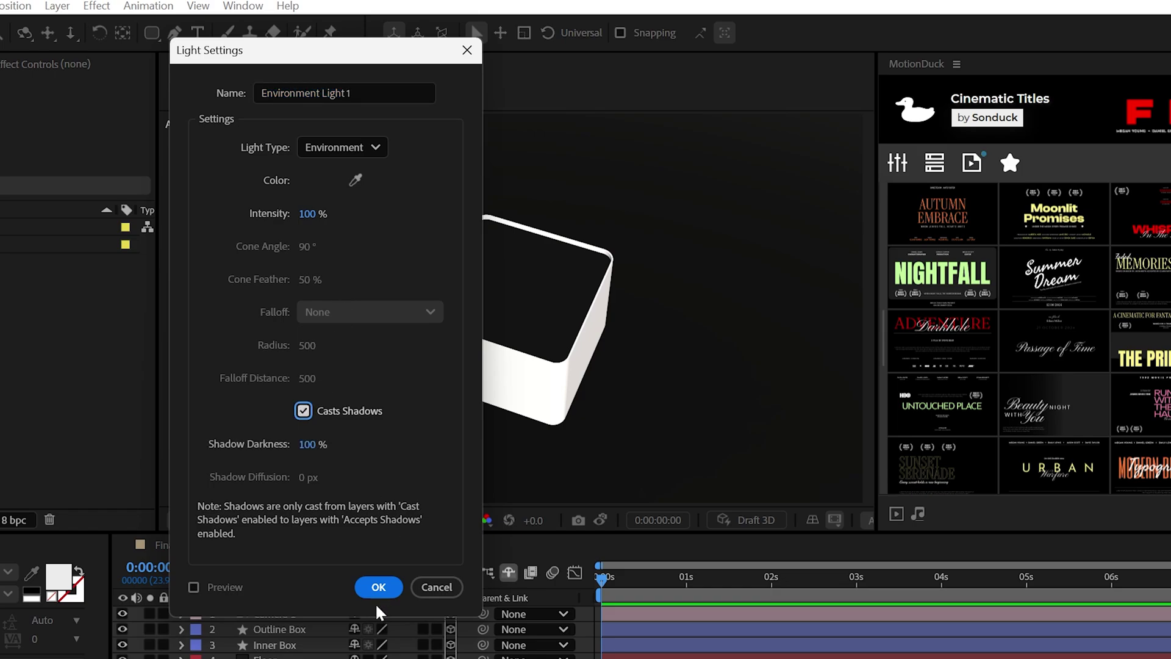
click(378, 586)
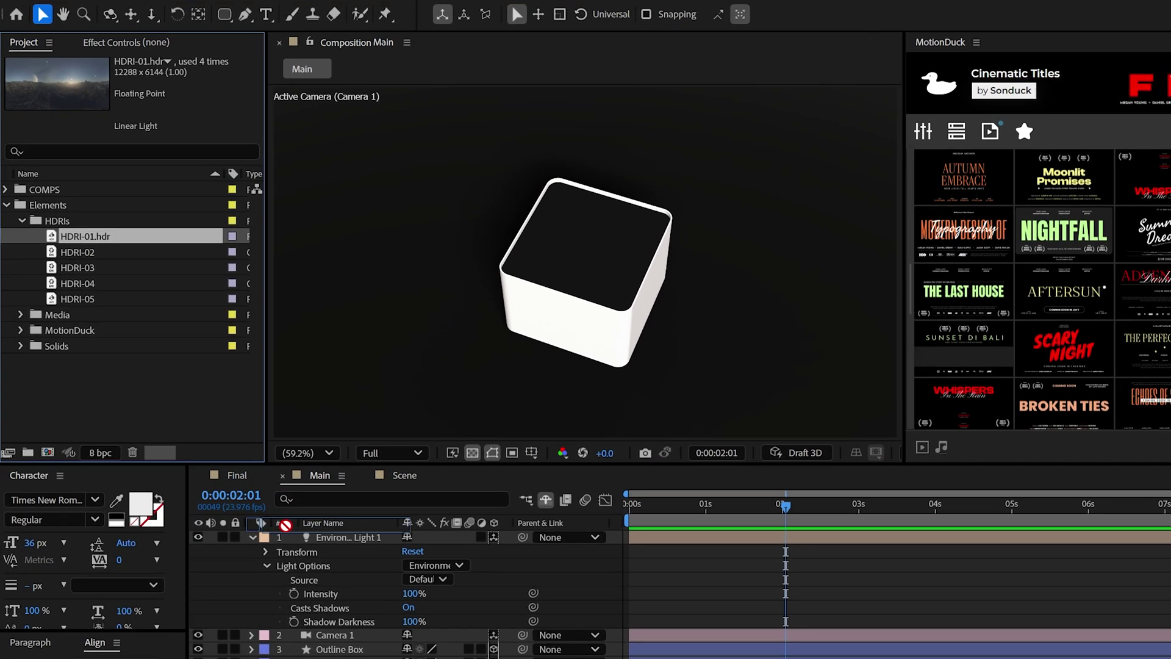
Add HDRI-01.hdr to the Main composition and set it as the environment light's source.
drag(75, 225, 255, 490)
click(421, 594)
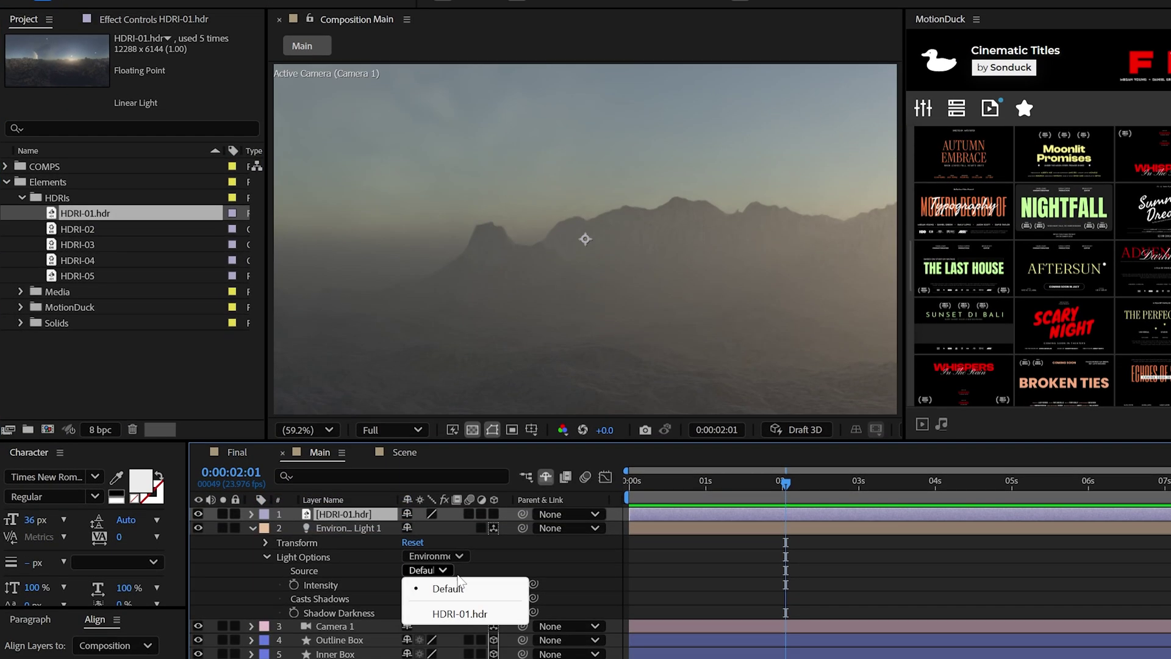
click(460, 558)
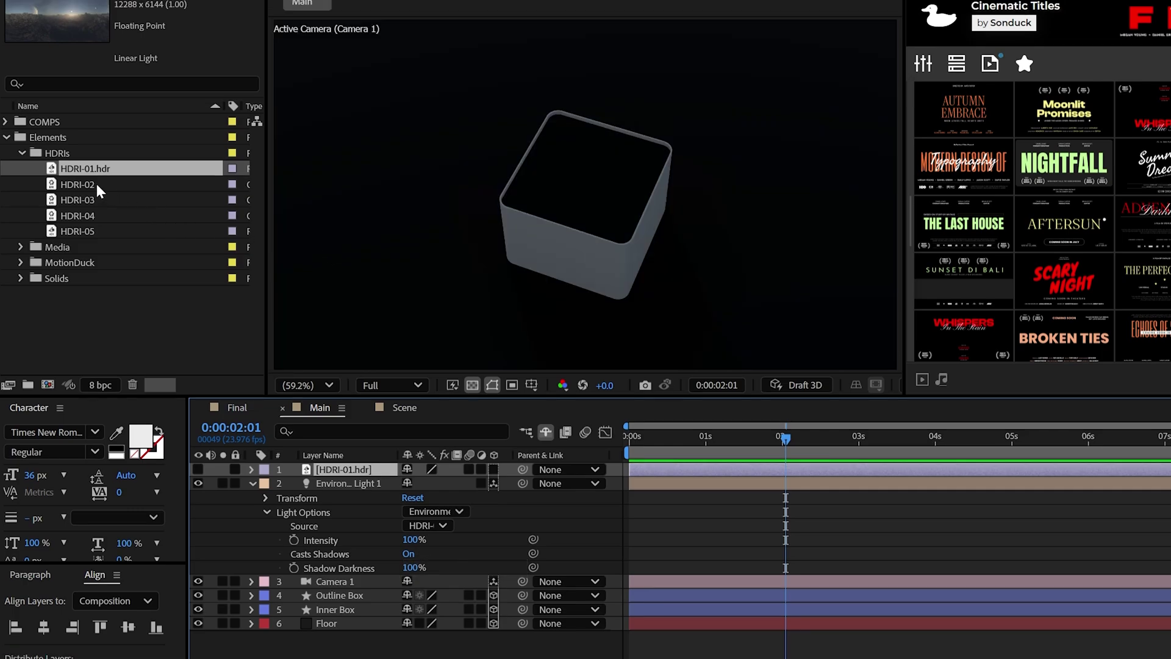
Preview the images in the HDRIs folder, from HDRI-02 through HDRI-05 and back to HDRI-01.hdr.
double_click(78, 174)
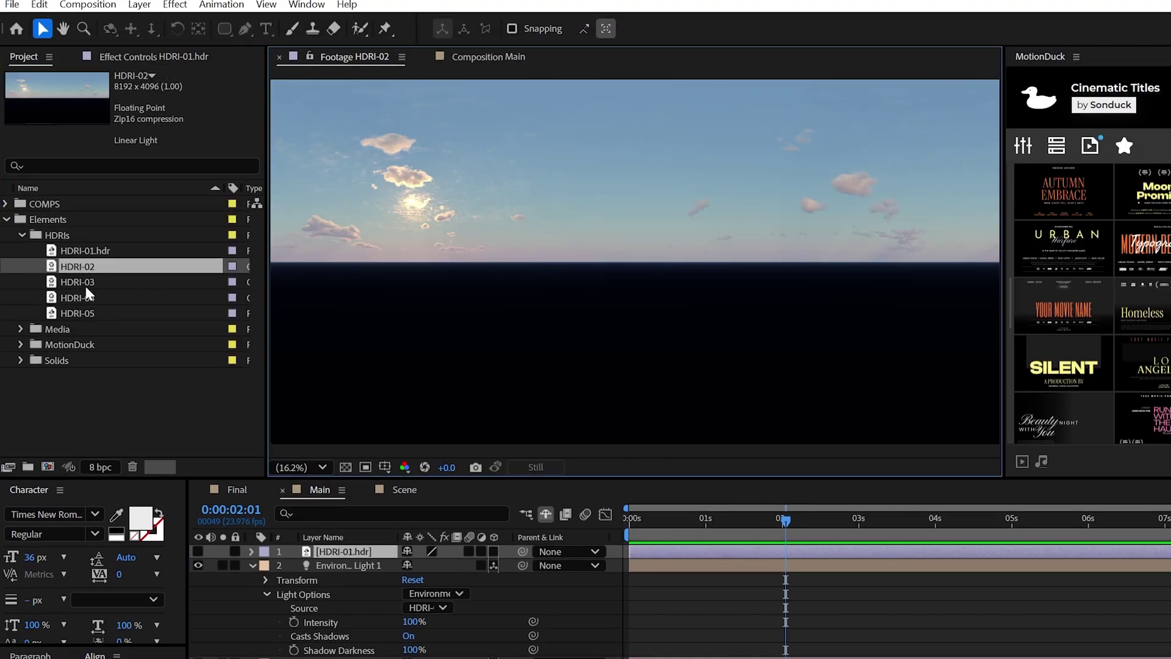
double_click(85, 284)
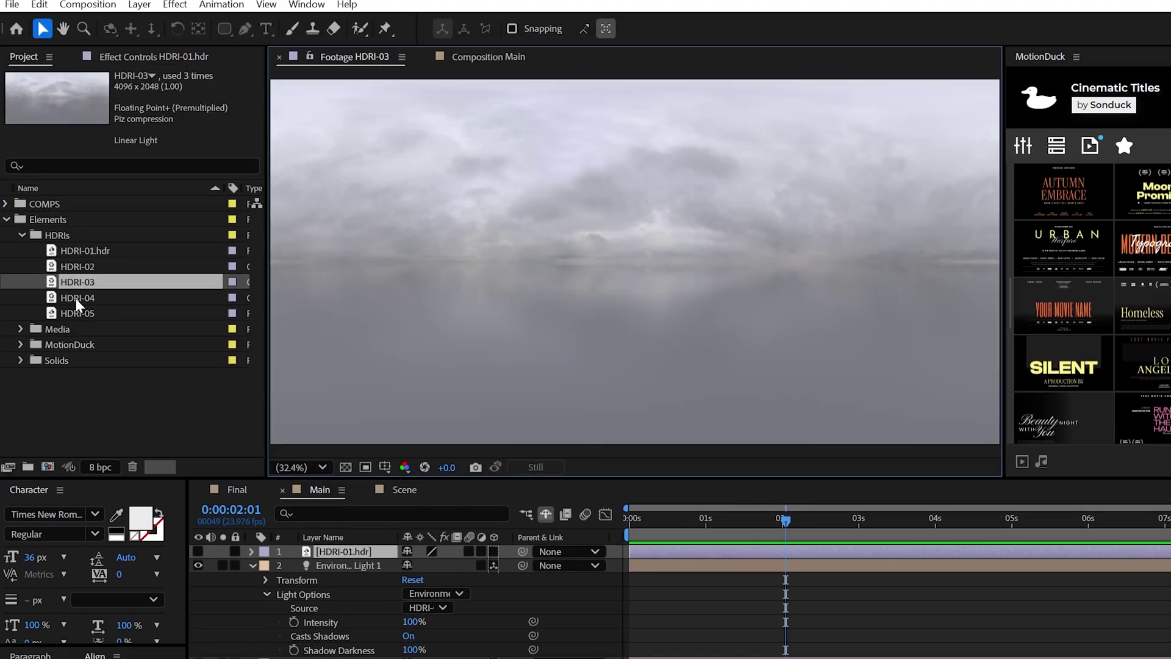
double_click(76, 298)
double_click(70, 315)
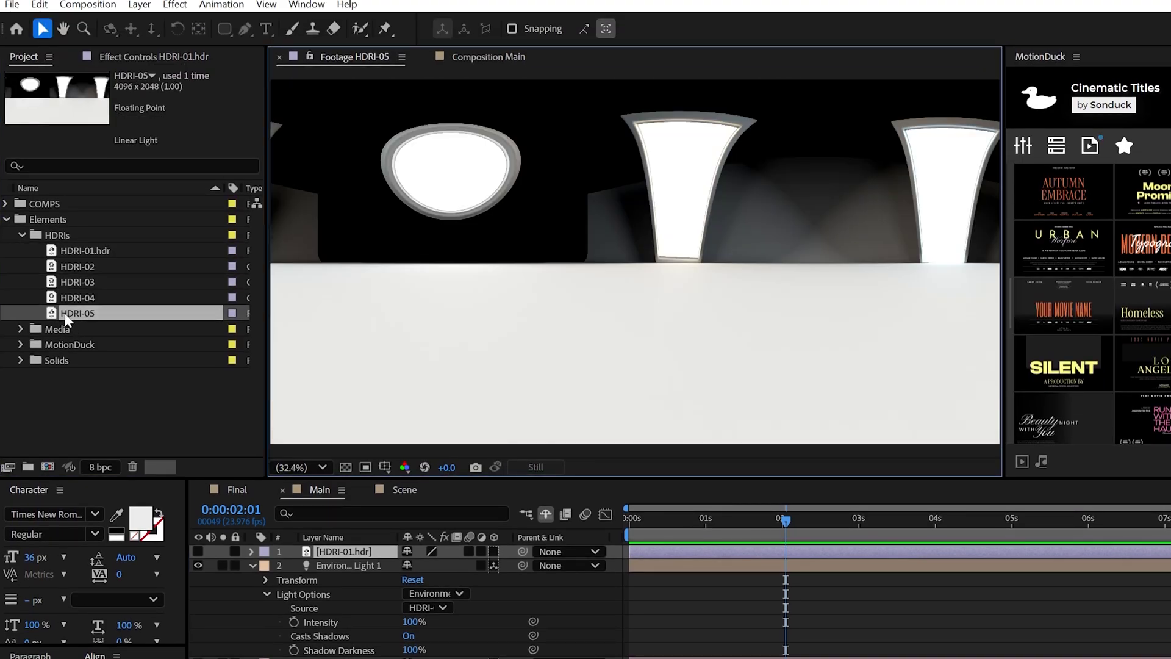
double_click(94, 250)
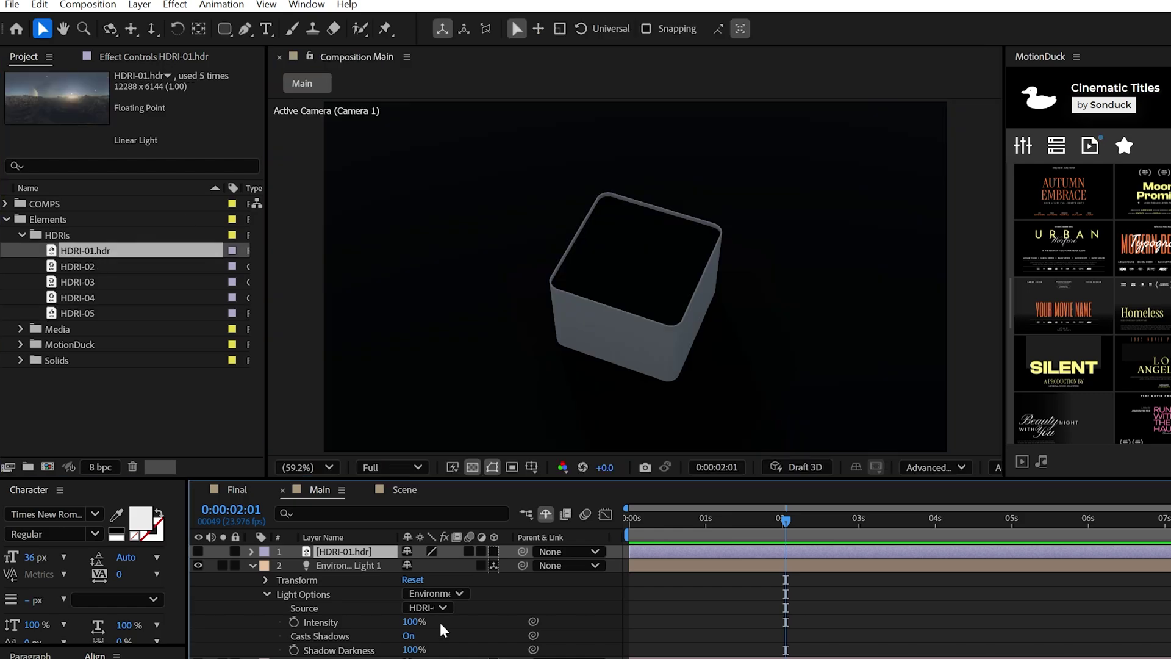
Set the environment light's intensity to 270%.
click(415, 622)
text(270)
click(599, 282)
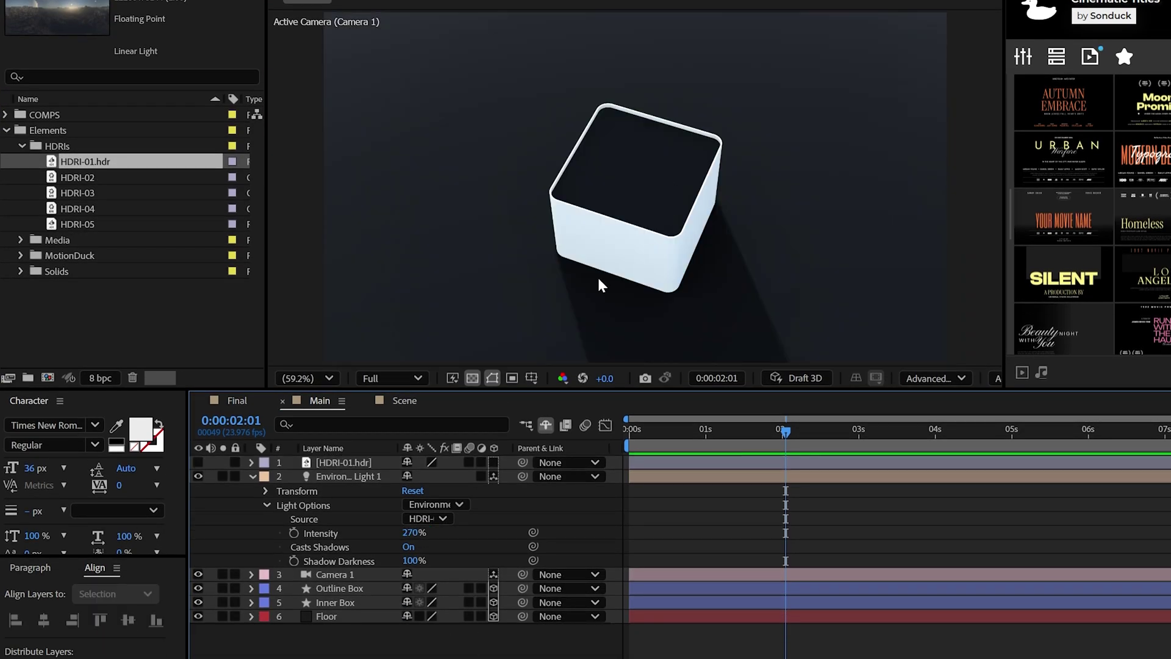
Rotate the environment light so the box's shadow falls behind the box instead of in front.
click(266, 491)
drag(420, 519, 524, 511)
click(505, 413)
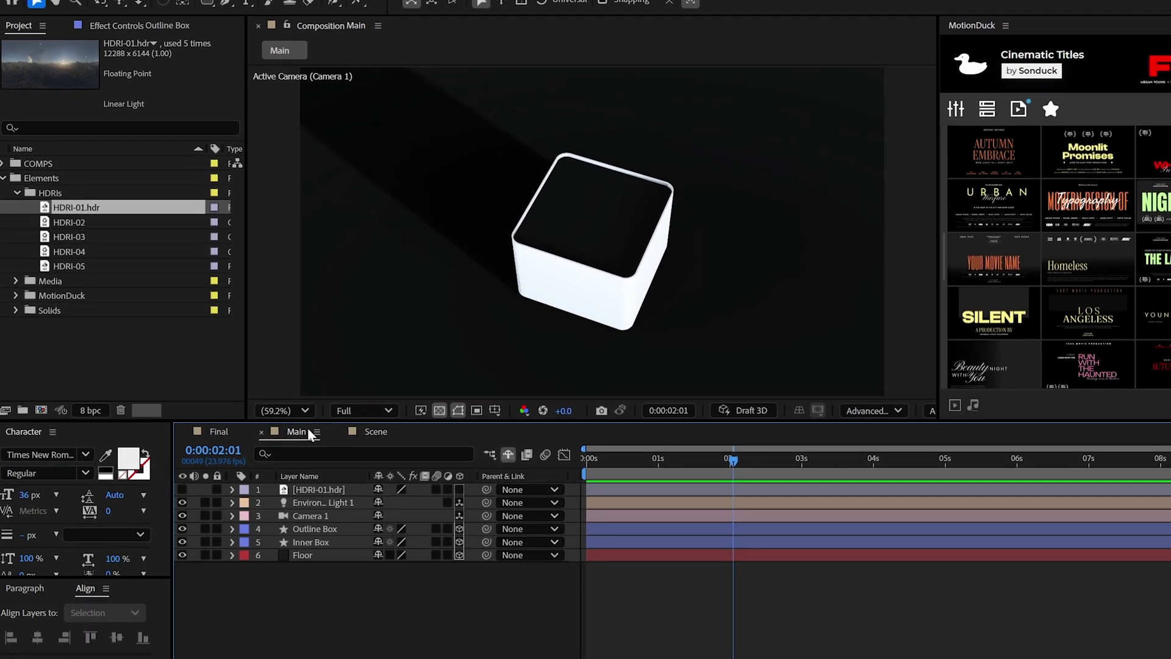
Look at the finished design in the Final composition and return to Main.
click(214, 437)
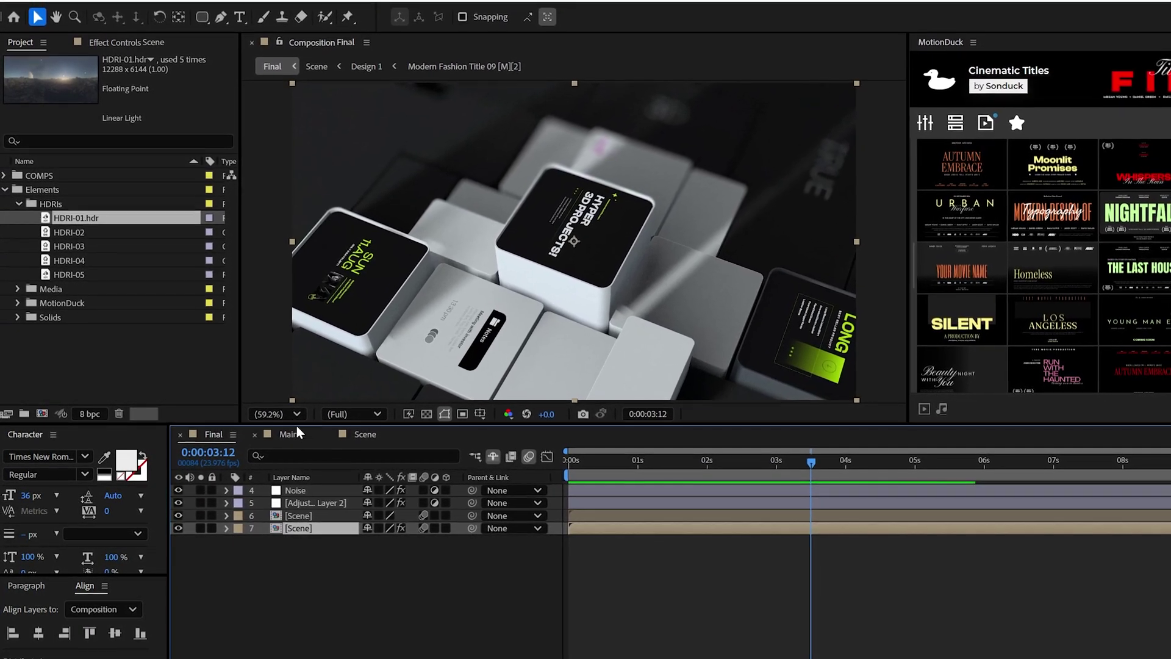
click(299, 435)
In the Outline Box's material options, set Metal to 25% and raise the Specular Intensity.
click(227, 542)
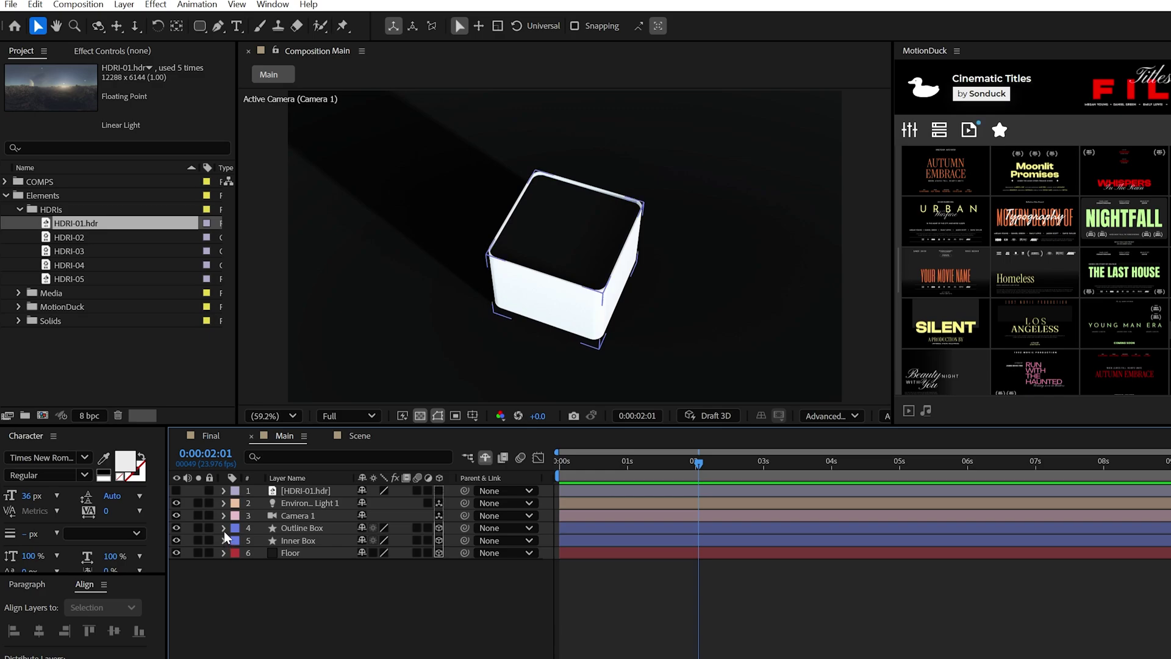
click(224, 529)
click(236, 578)
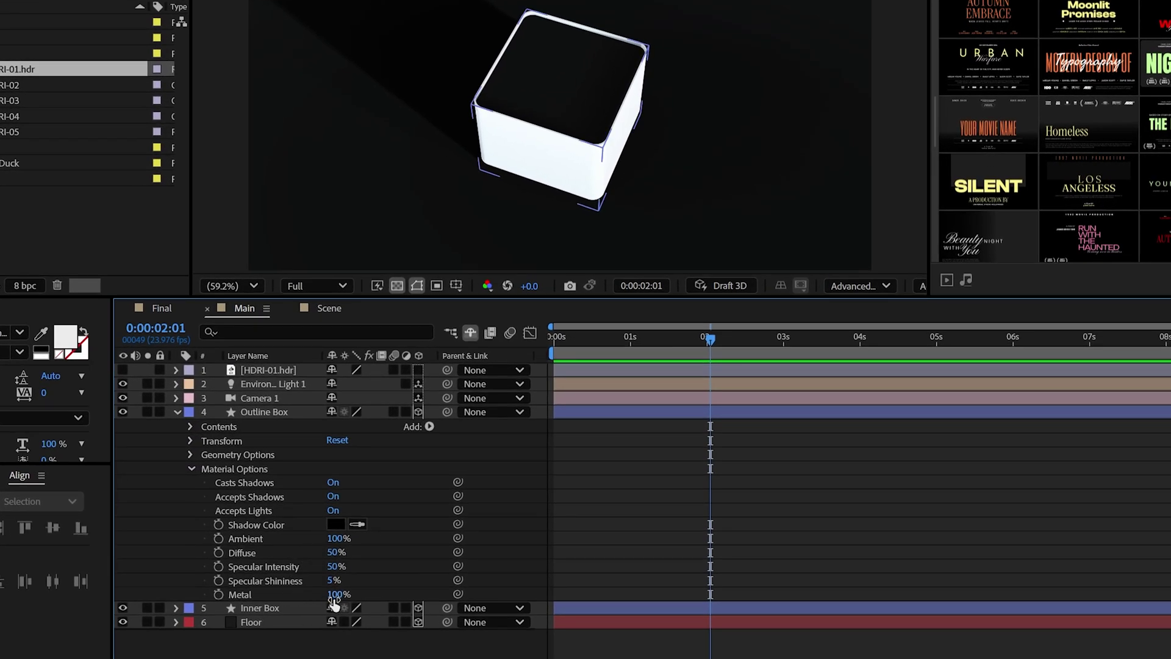
text(5)
key(Return)
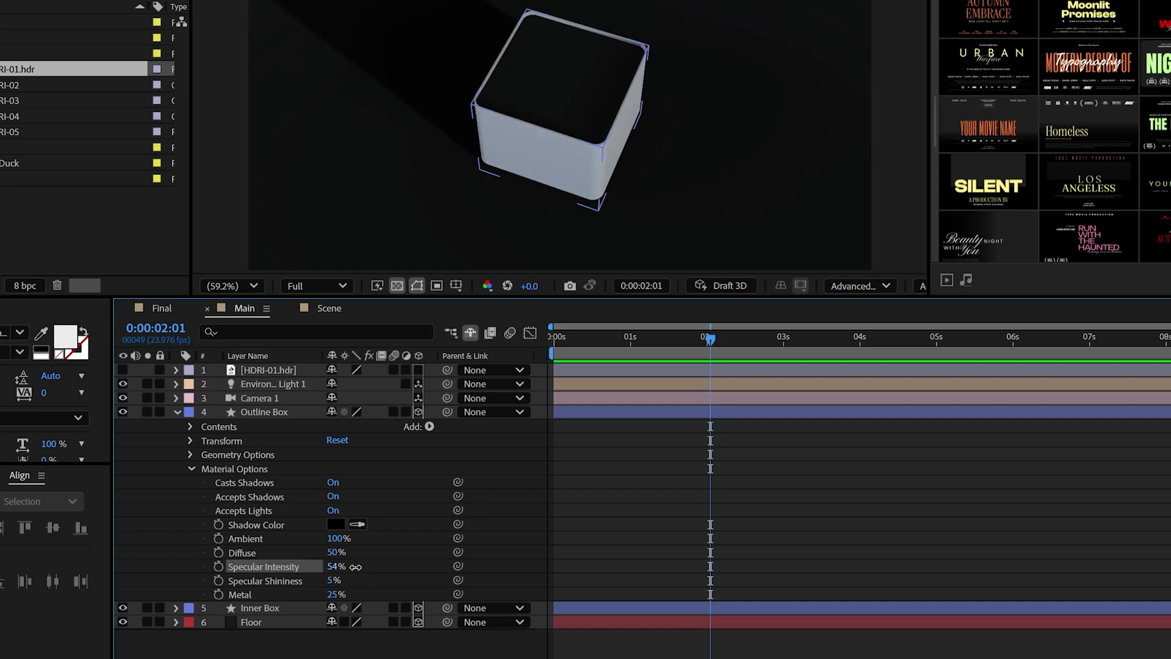
mouse_move(355, 567)
mouse_down()
mouse_move(390, 568)
mouse_move(370, 552)
mouse_up()
click(342, 580)
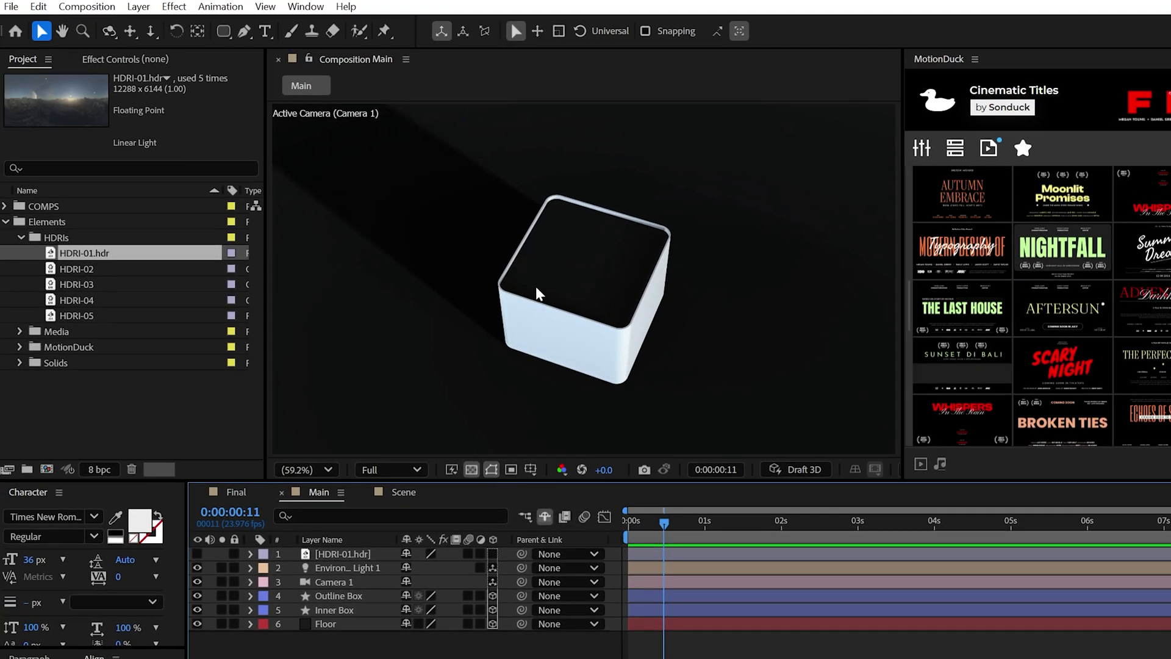
click(262, 491)
key(space)
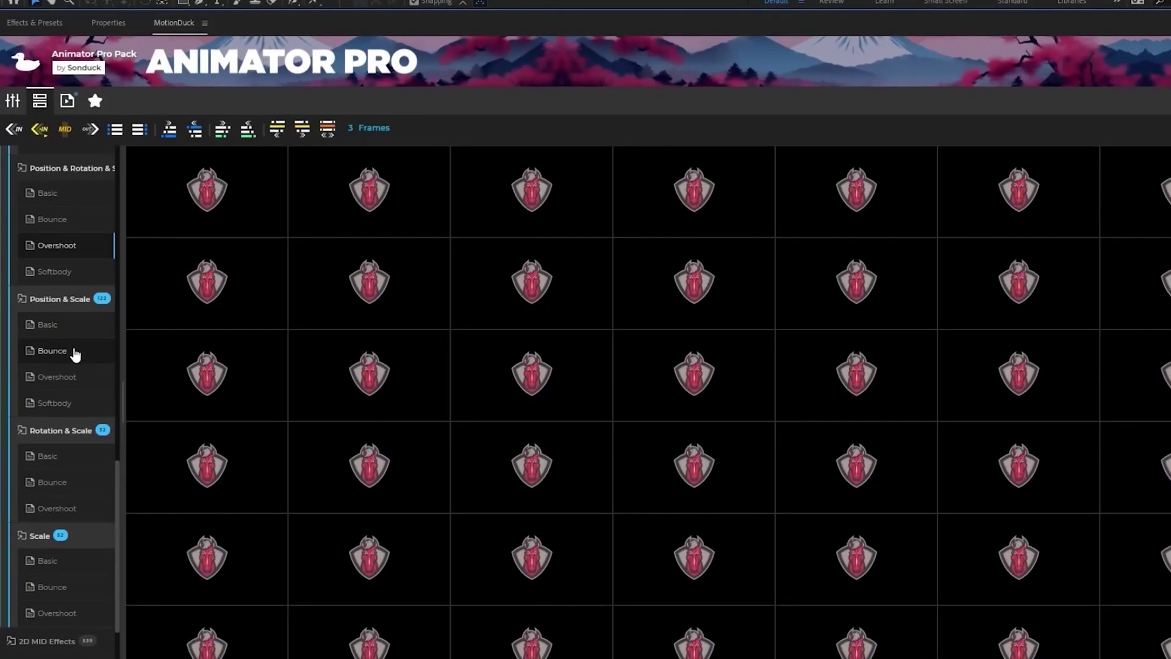
Browse the MotionDuck transition presets under Position & Scale Bounce, Rotation & Scale Basic and Scale Basic.
click(75, 352)
click(76, 456)
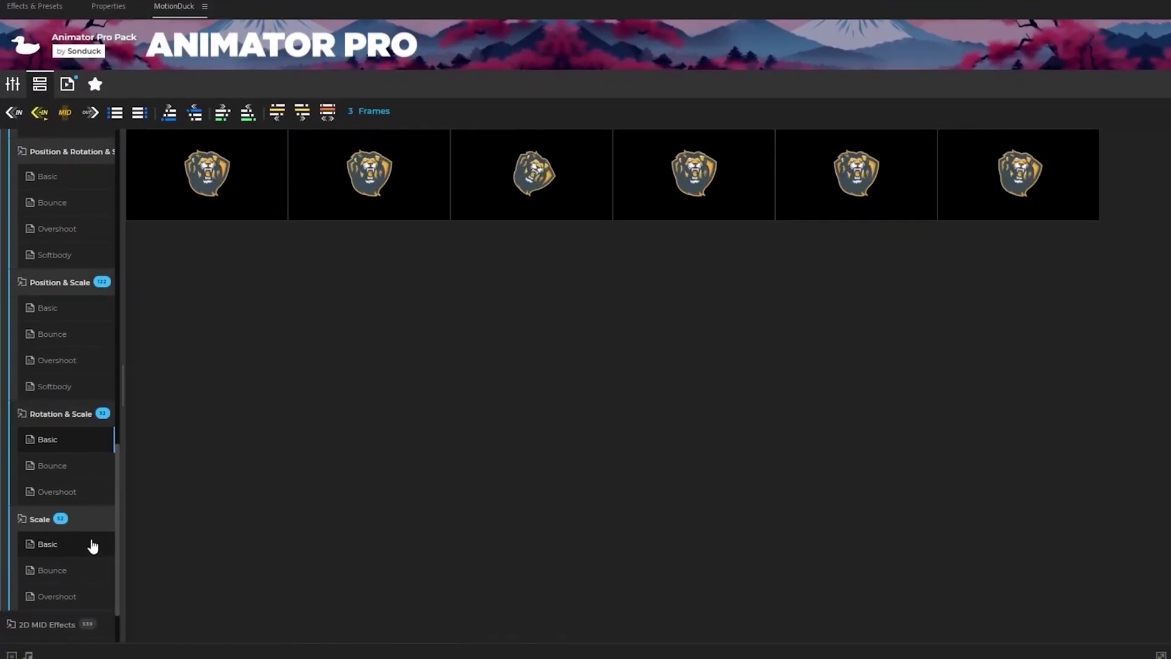
click(93, 546)
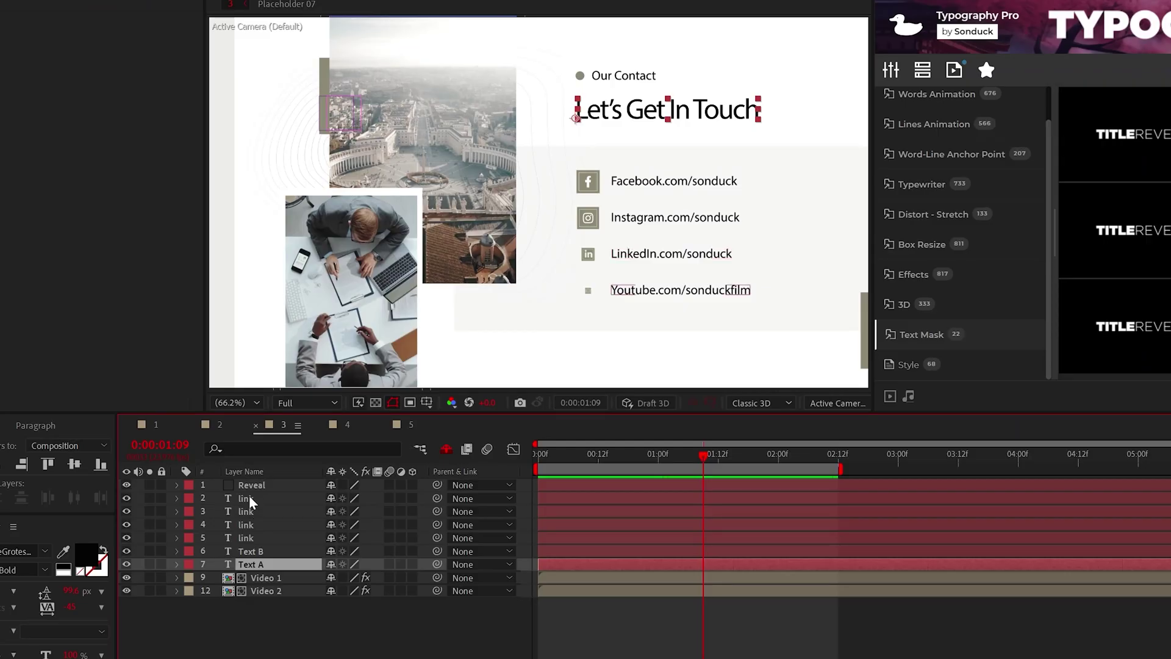
Select all the text layers and apply the CA-Opacity_01 preset as an IN animation.
key(ctrl+a)
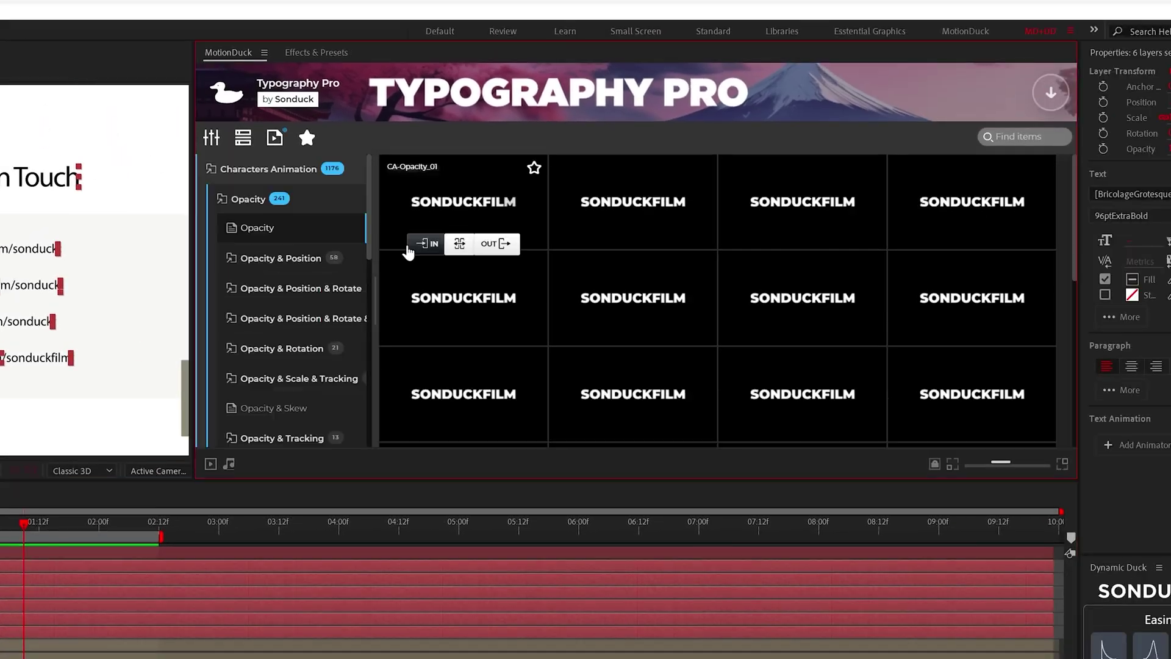
click(417, 244)
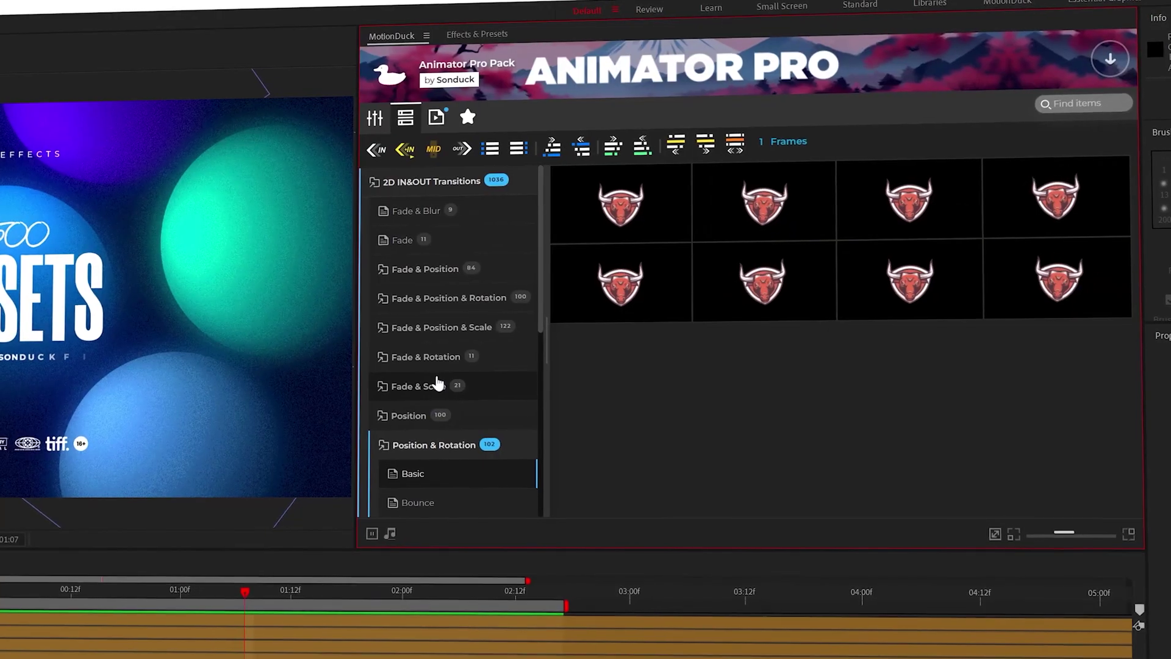
Browse the Bounce and Overshoot presets in the Position & Rotation transitions.
click(406, 428)
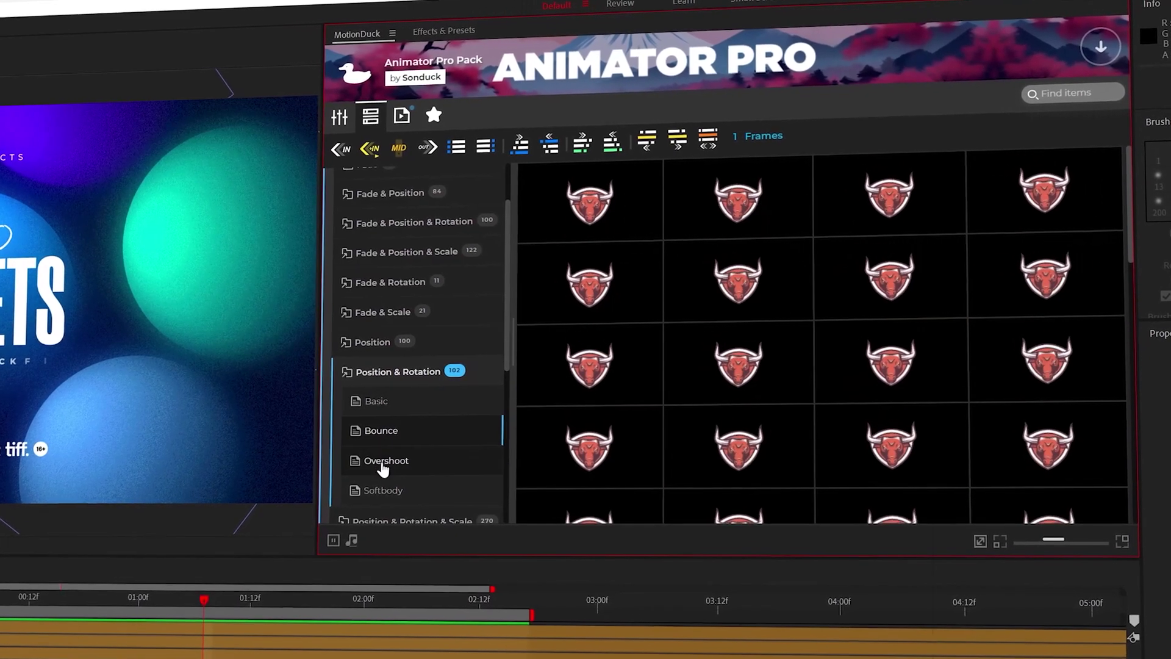
click(376, 462)
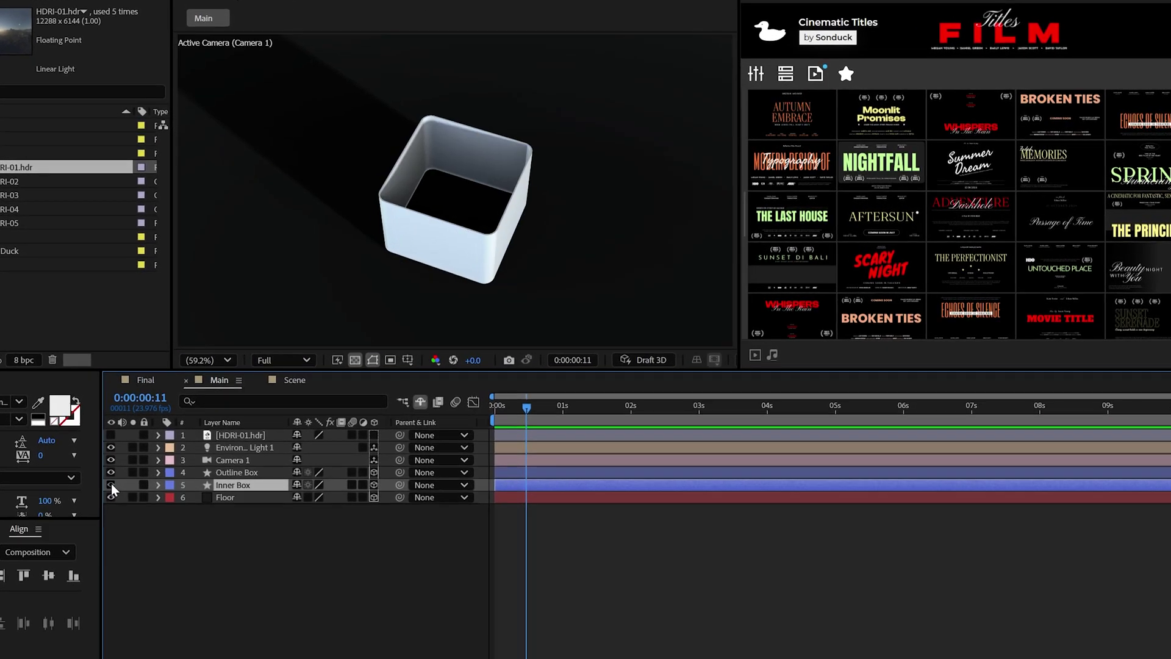
Duplicate the Inner Box layer and move the copy along X until it stands beside the outlined box.
key(ctrl+d)
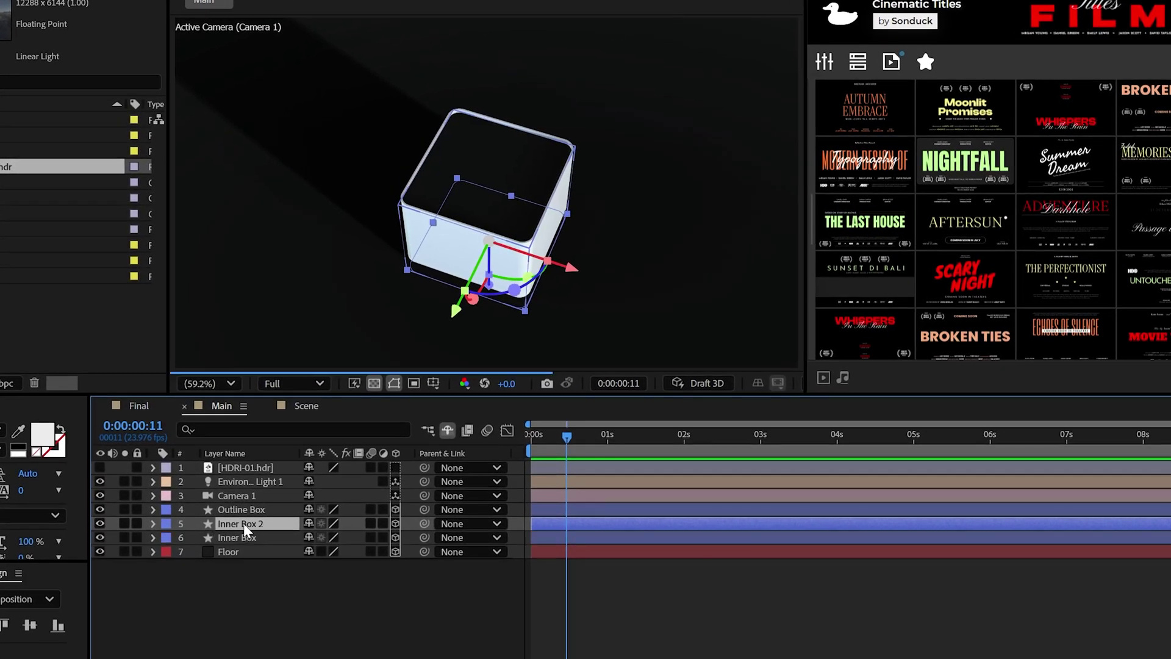
key(p)
drag(307, 523, 274, 522)
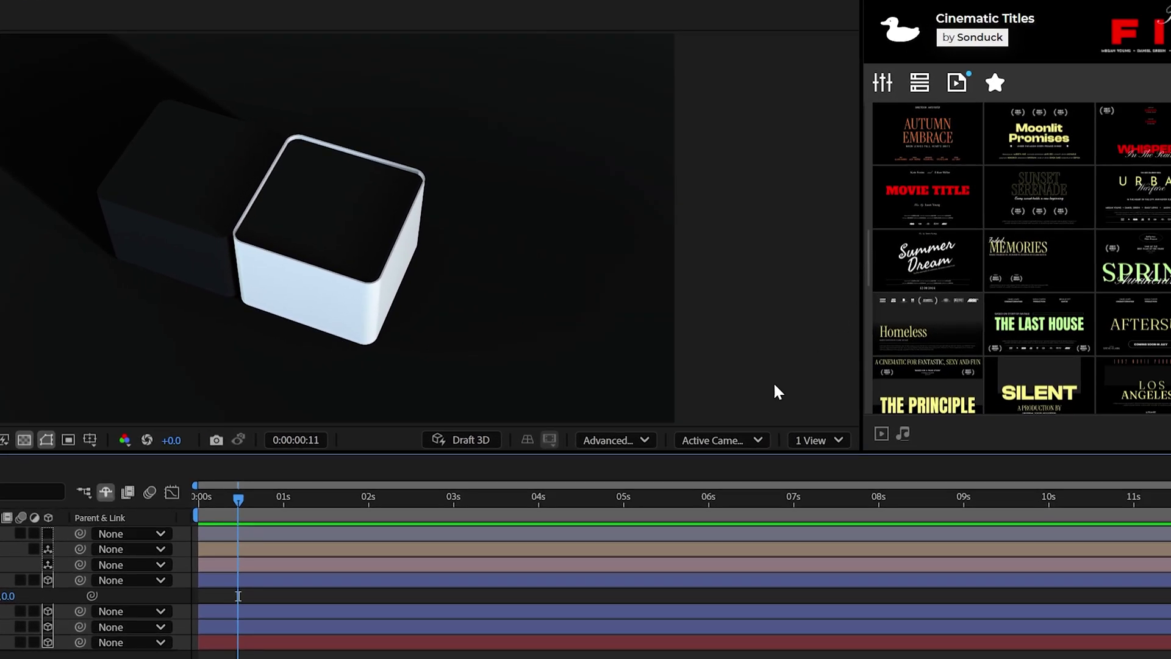
Split the composition viewer into two views, with a Top view beside the camera view.
click(829, 492)
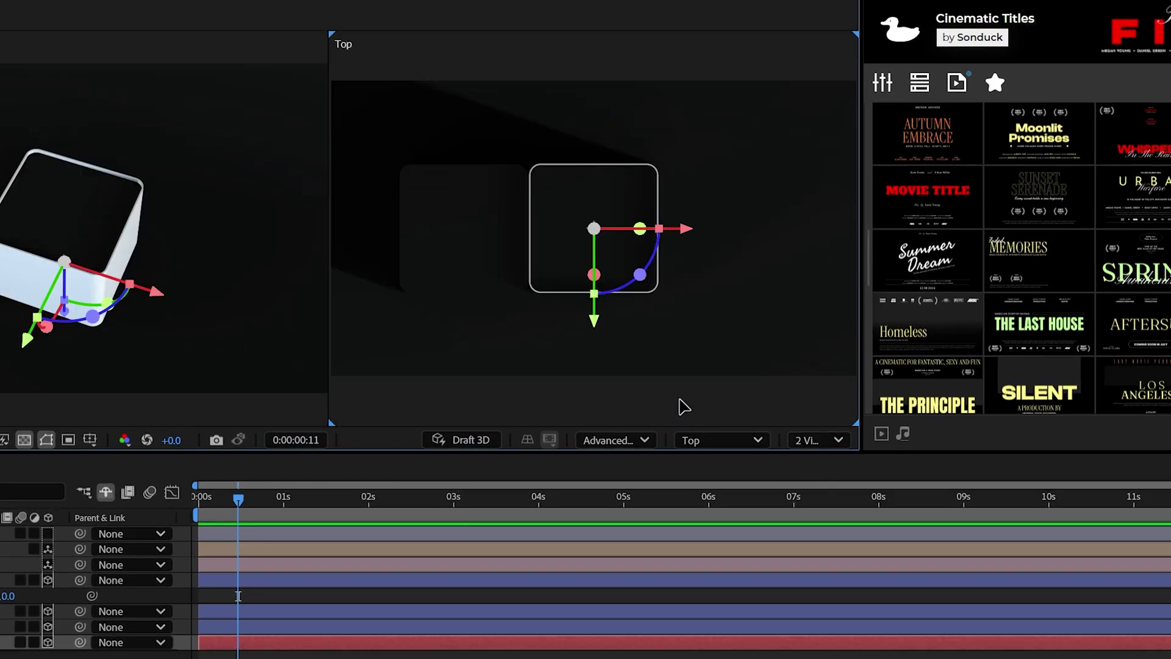
Keep the second viewport on the Top view and fill the duplicated inner box with light grey F4F4F4.
click(701, 439)
click(711, 597)
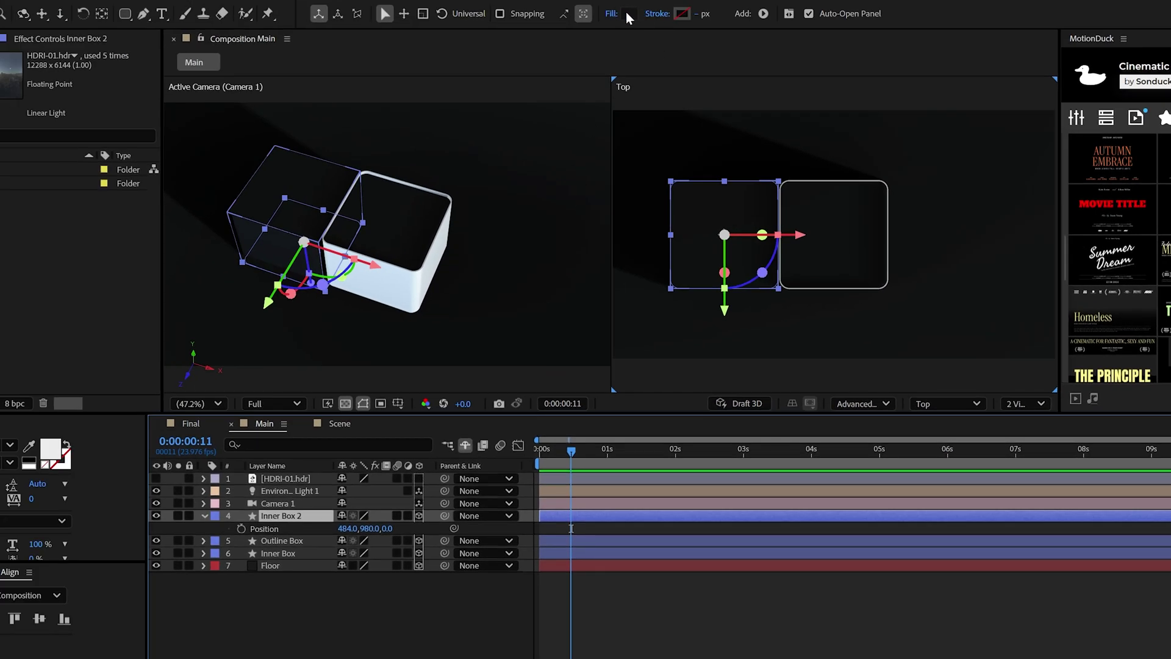
click(627, 13)
drag(91, 315, 68, 310)
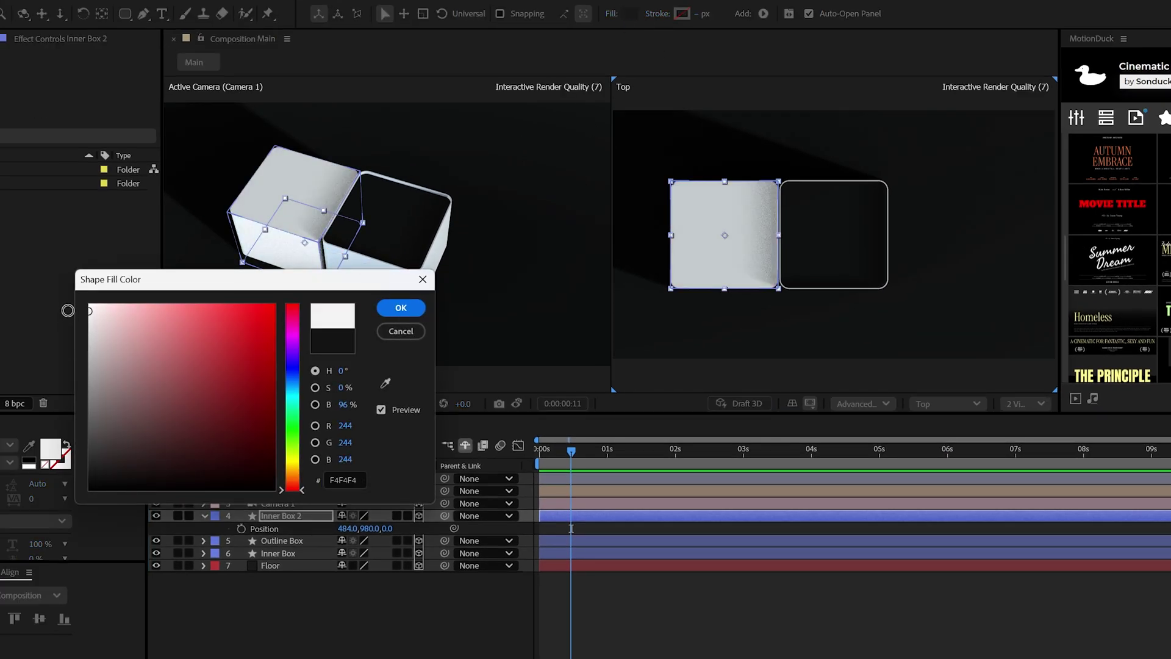
click(400, 308)
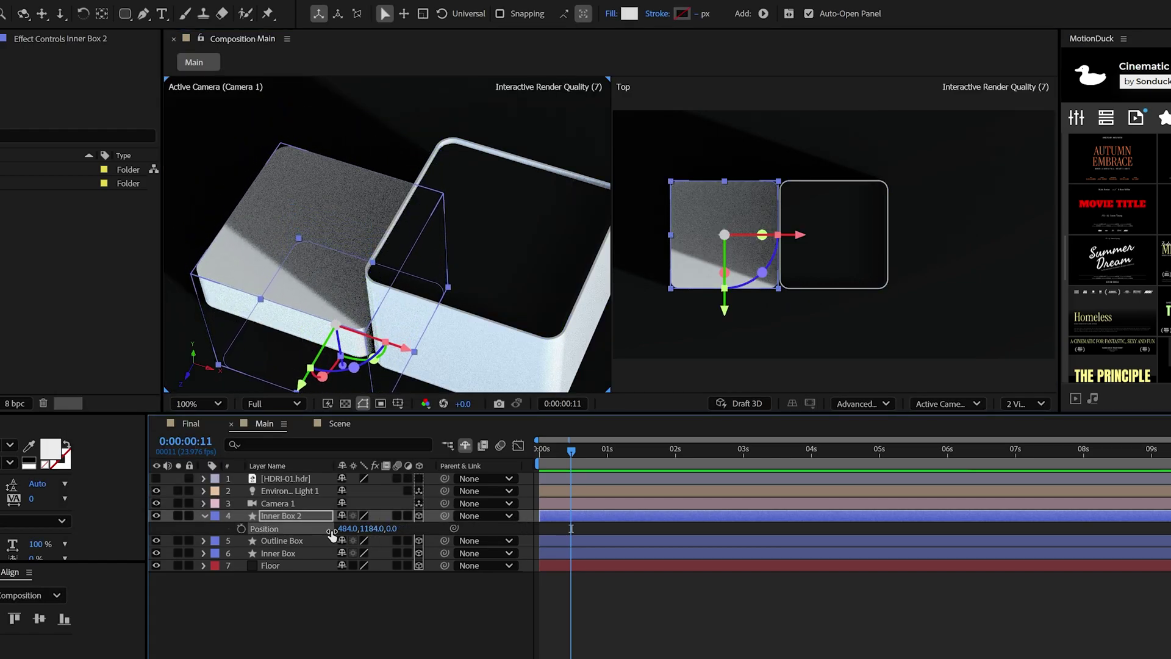
Open the bevel style choices in the geometry options of the Inner Box 2 layer.
click(206, 515)
click(216, 539)
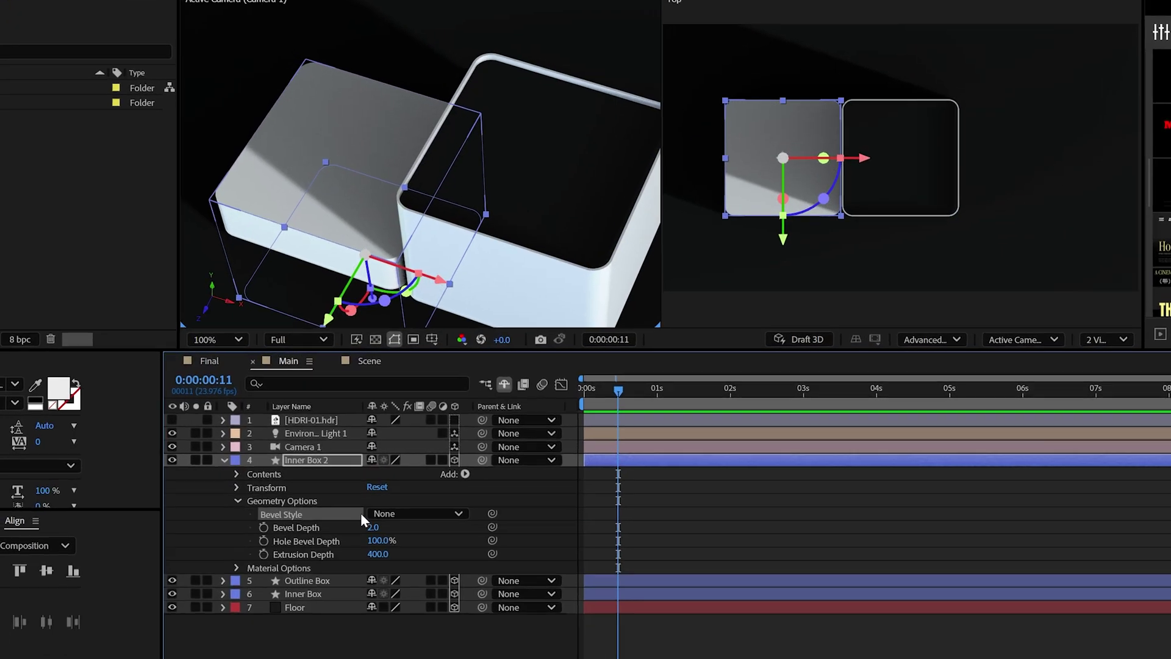
click(403, 514)
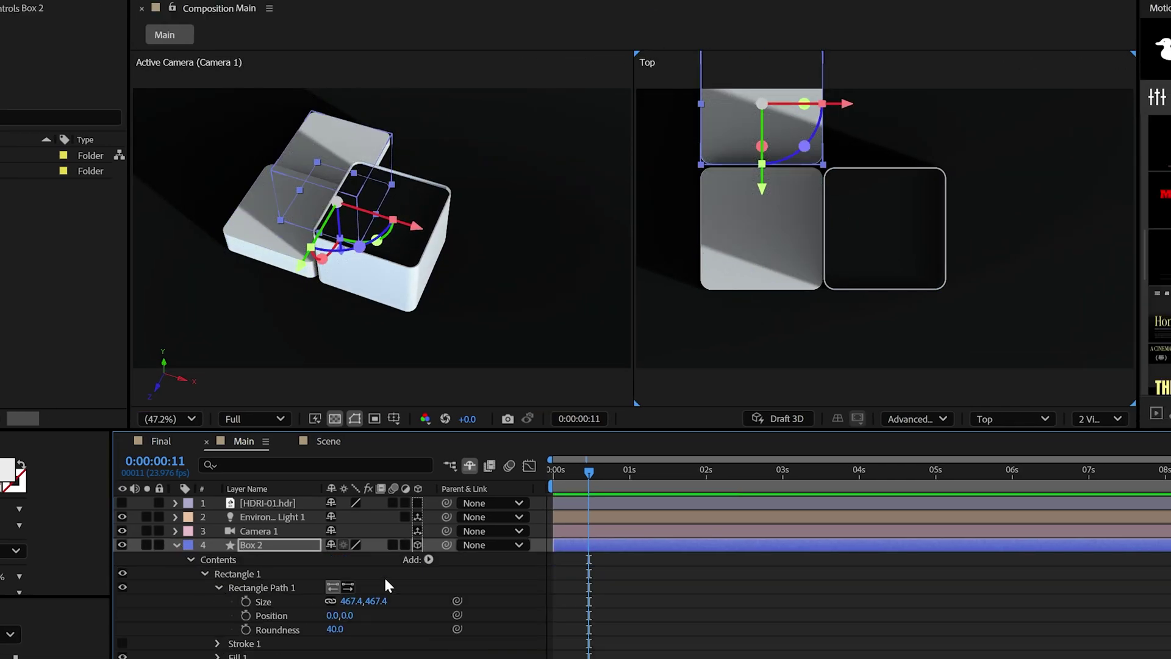
Duplicate the light box repeatedly and arrange the copies at varied heights around the outlined box, with Box 4 at 1442, 1261, 349.
drag(421, 437, 427, 438)
drag(365, 560, 298, 565)
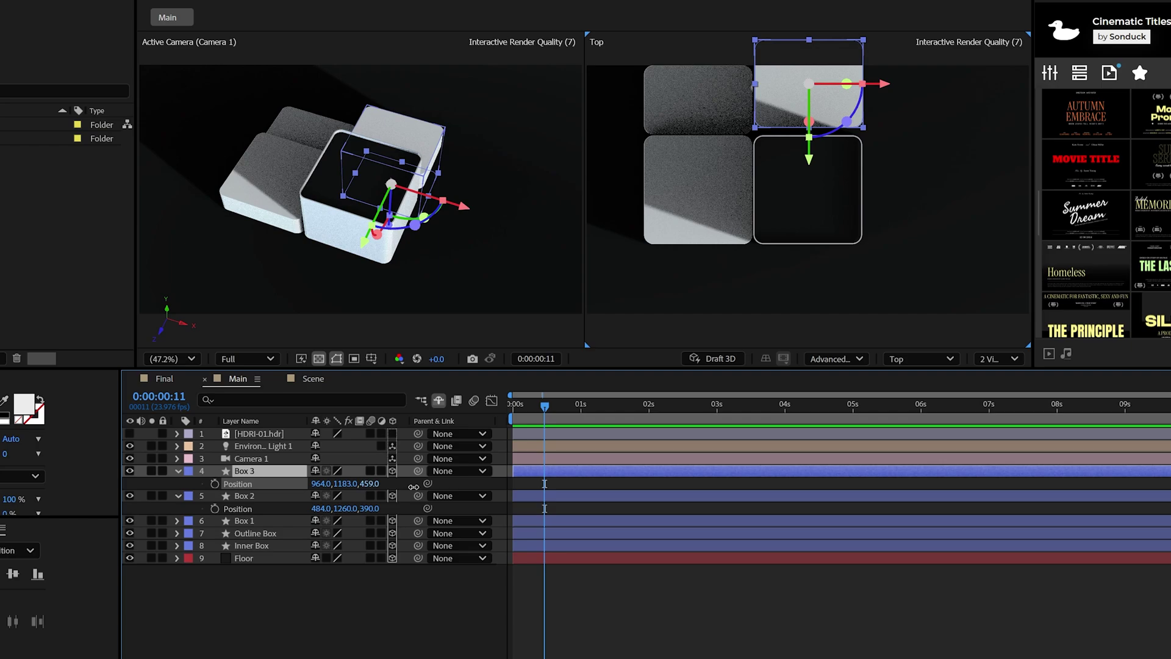
drag(332, 484, 421, 489)
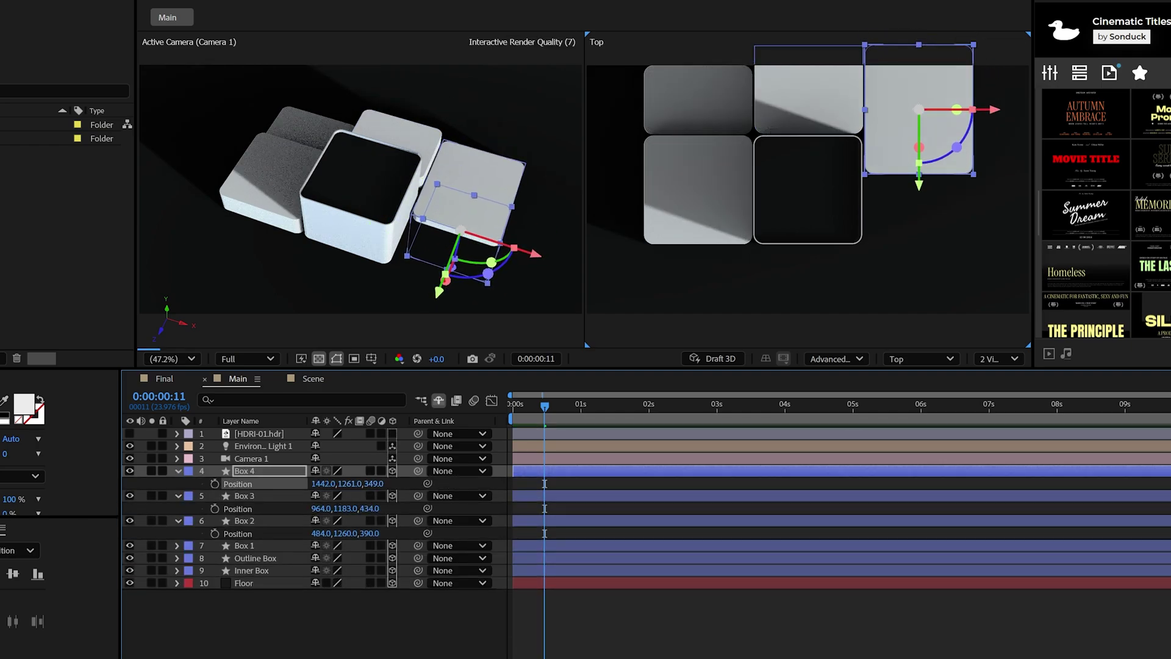
key(ctrl+d)
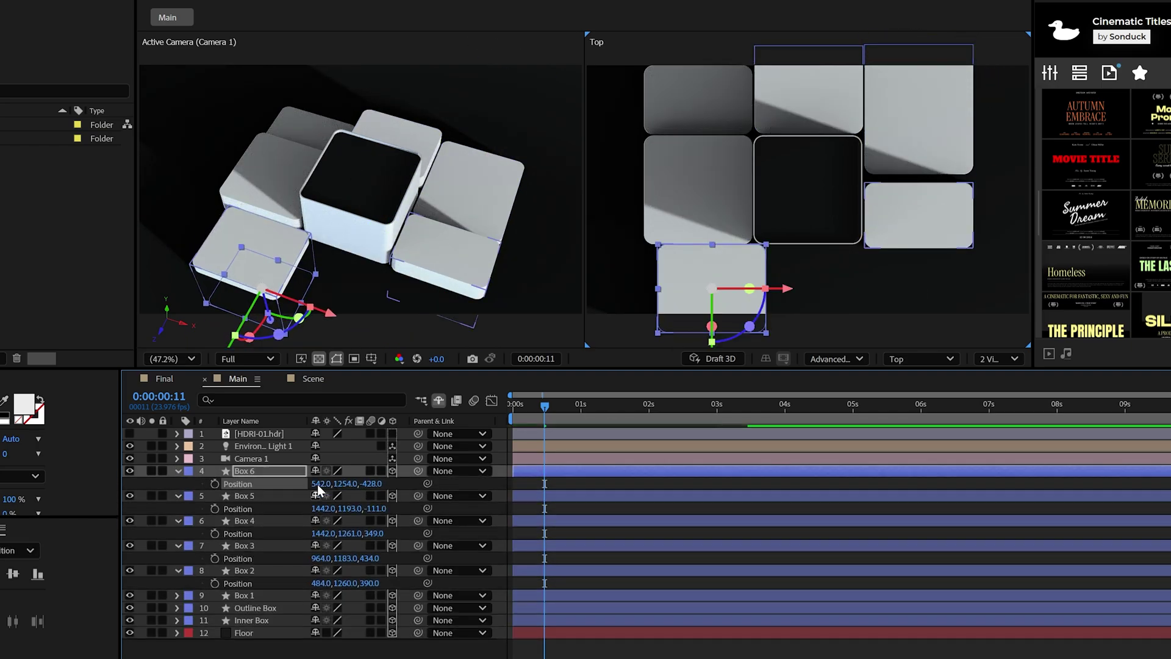
key(ctrl+shift+a)
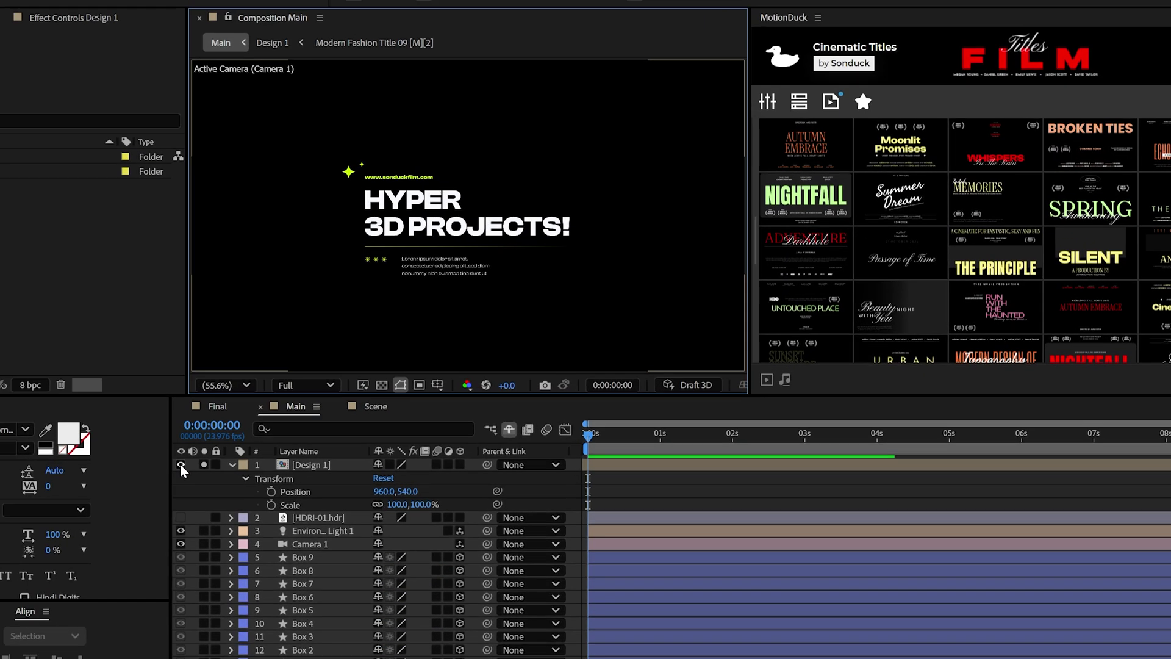
Make the Design 1 layer visible in the Main composition and turn it into a 3D layer.
click(180, 464)
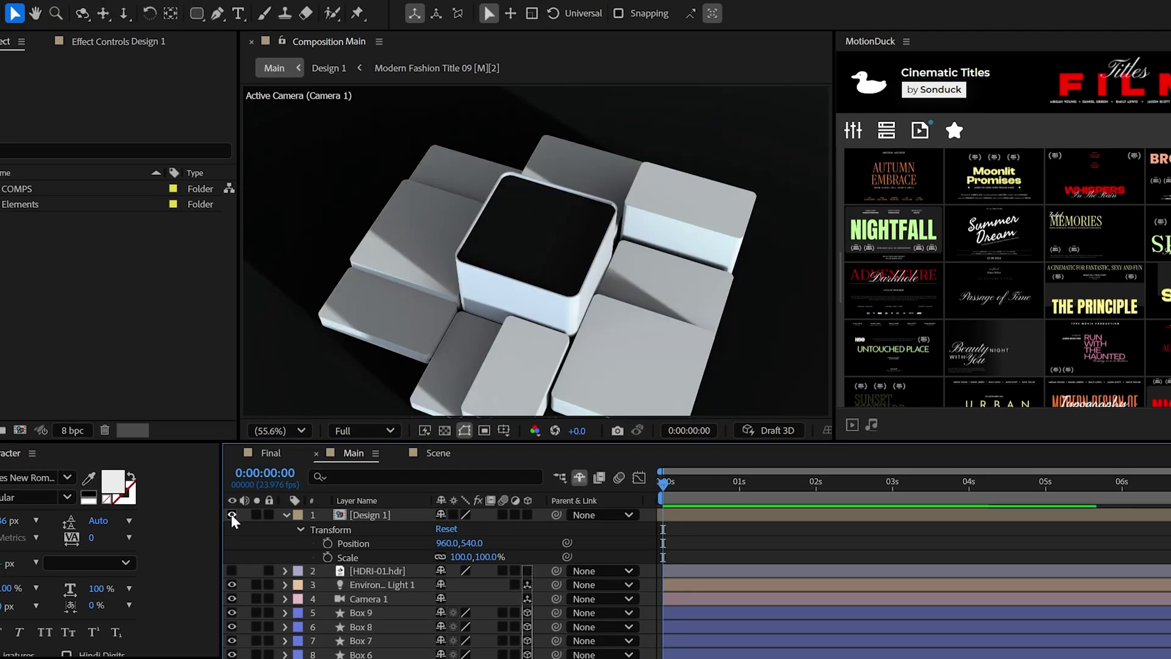
click(181, 465)
click(382, 385)
click(443, 431)
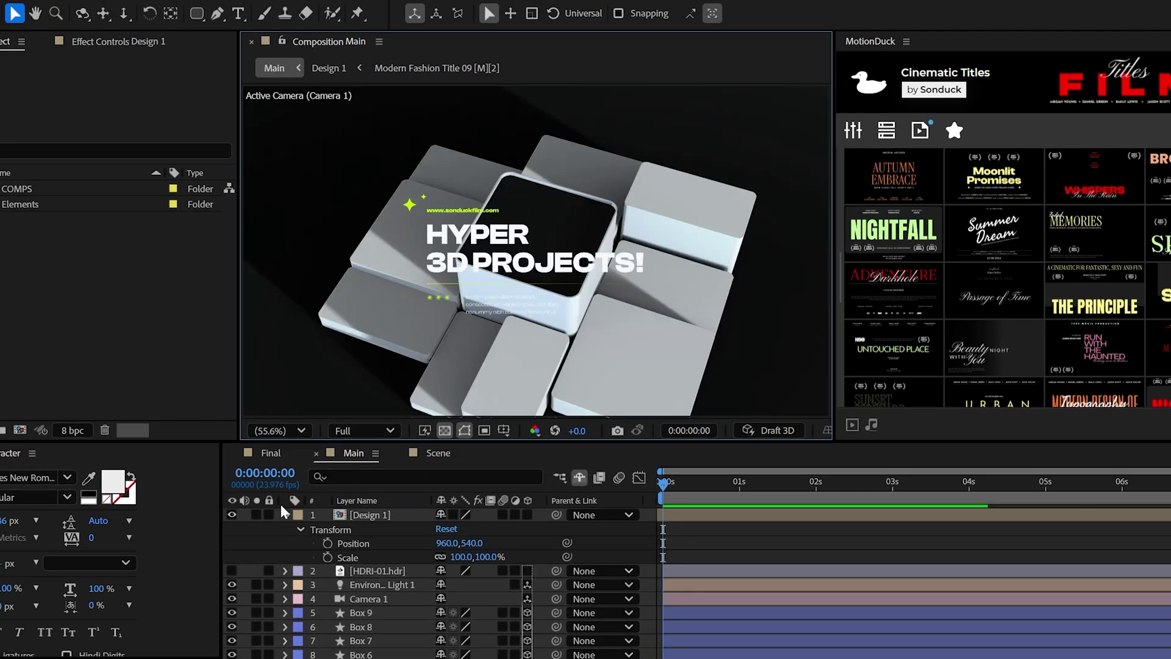
click(391, 512)
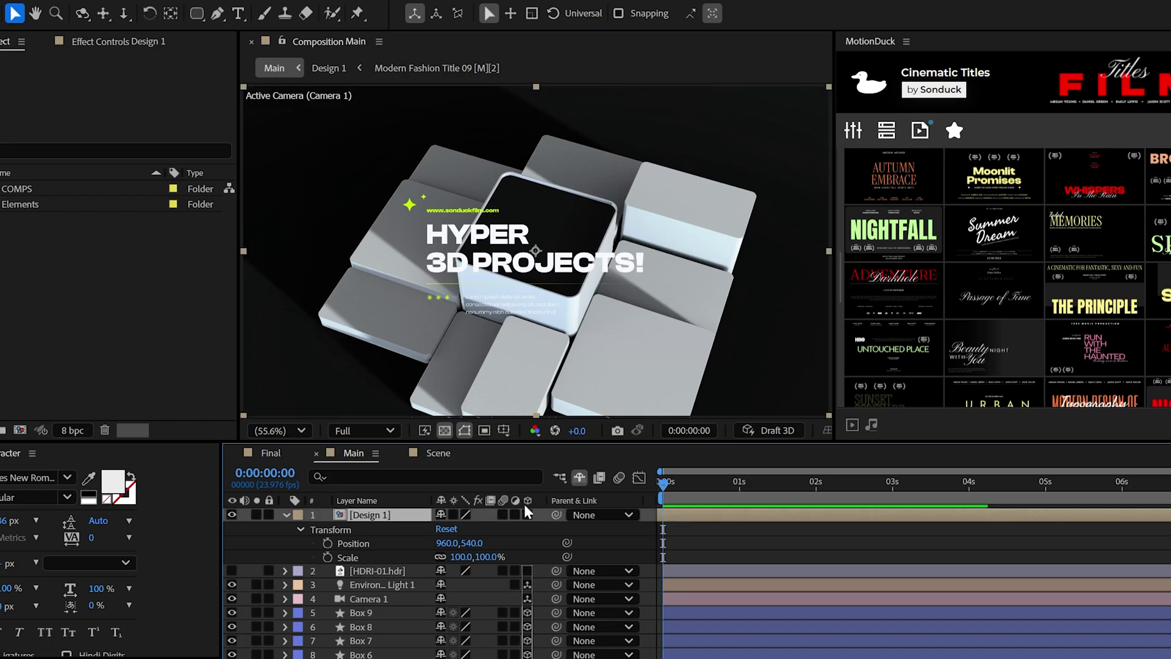
click(528, 514)
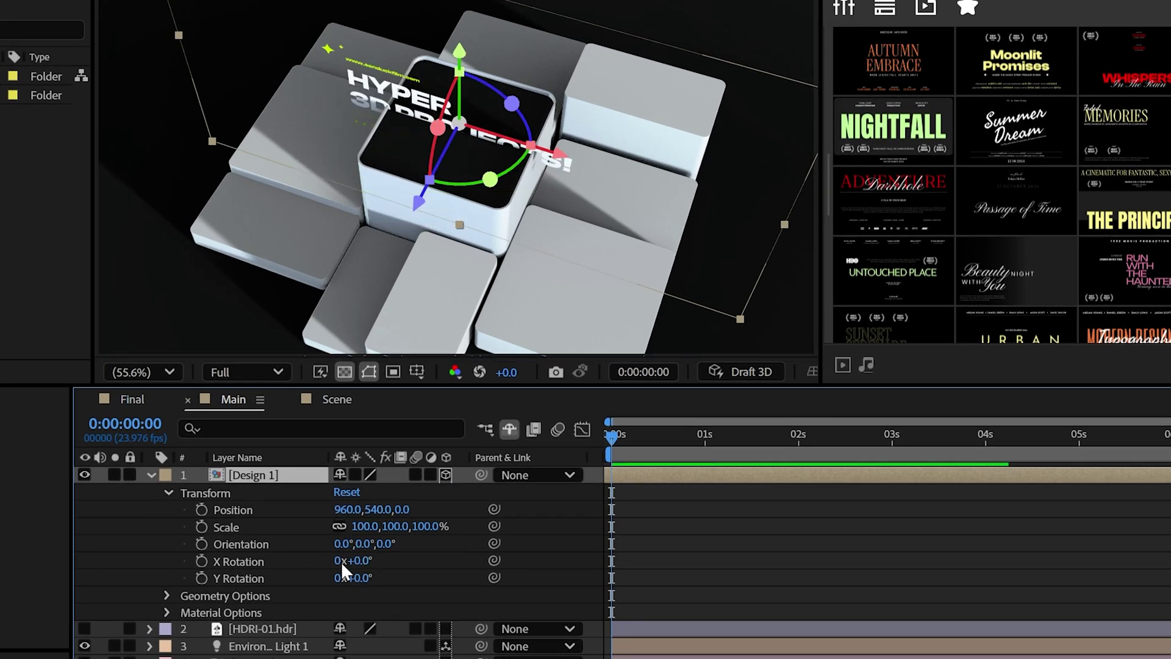
Set Design 1's X Rotation to -90° and fit it onto the outlined box's top face at position 960, 577, 0.
text(-90)
key(Return)
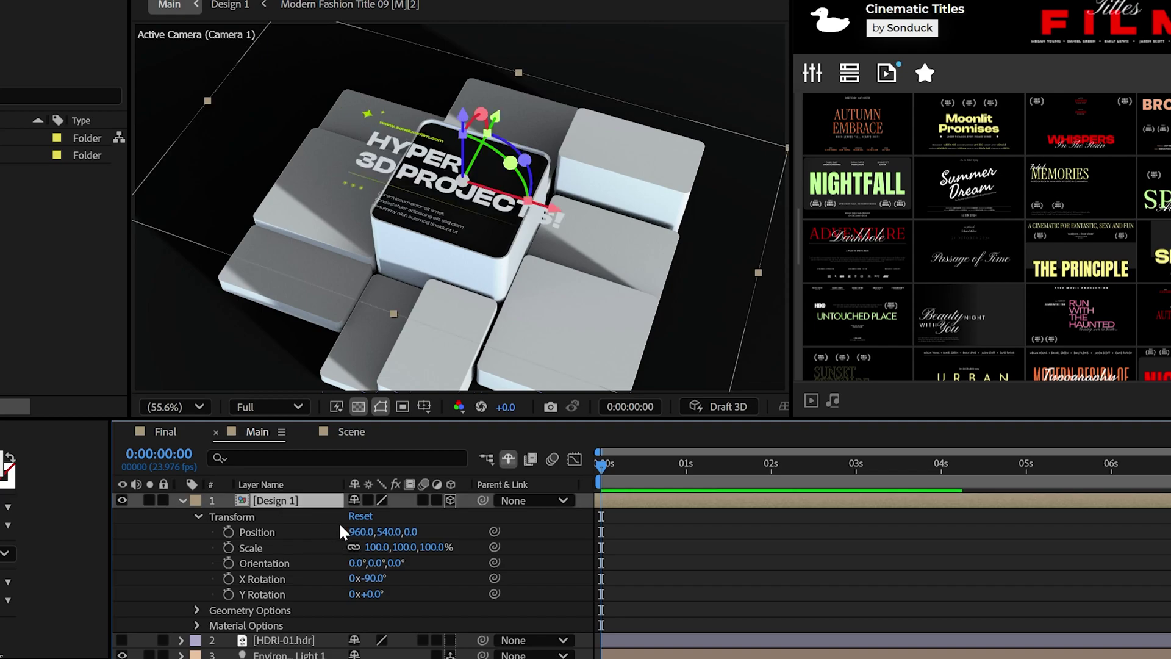
key(s)
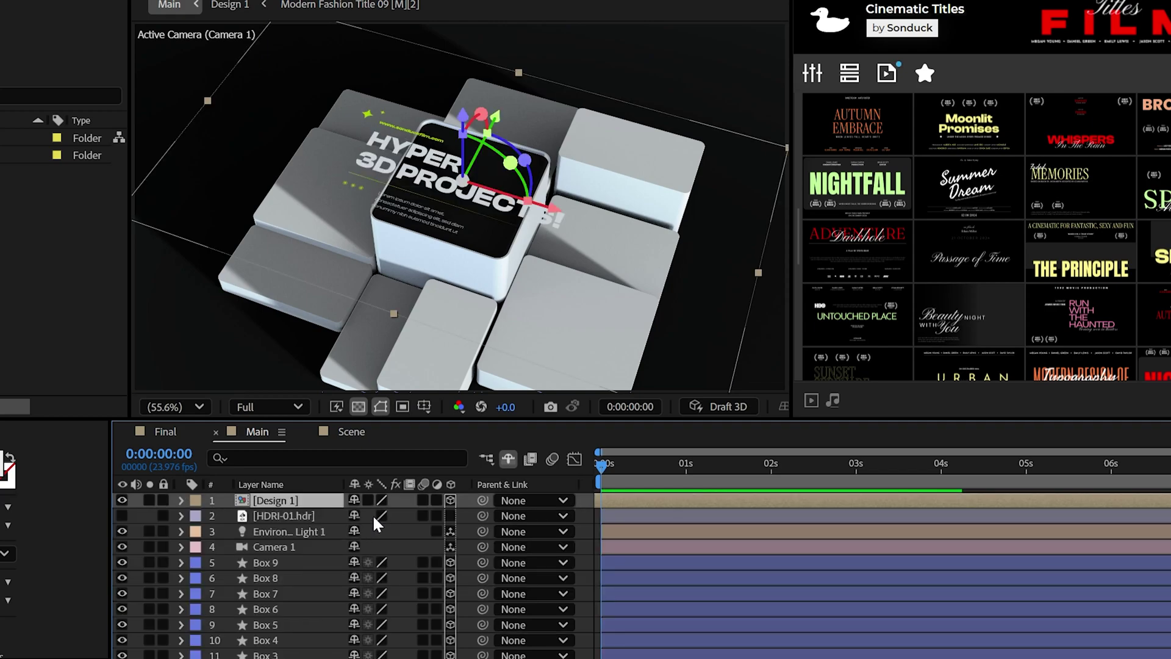
drag(372, 515, 438, 518)
key(p)
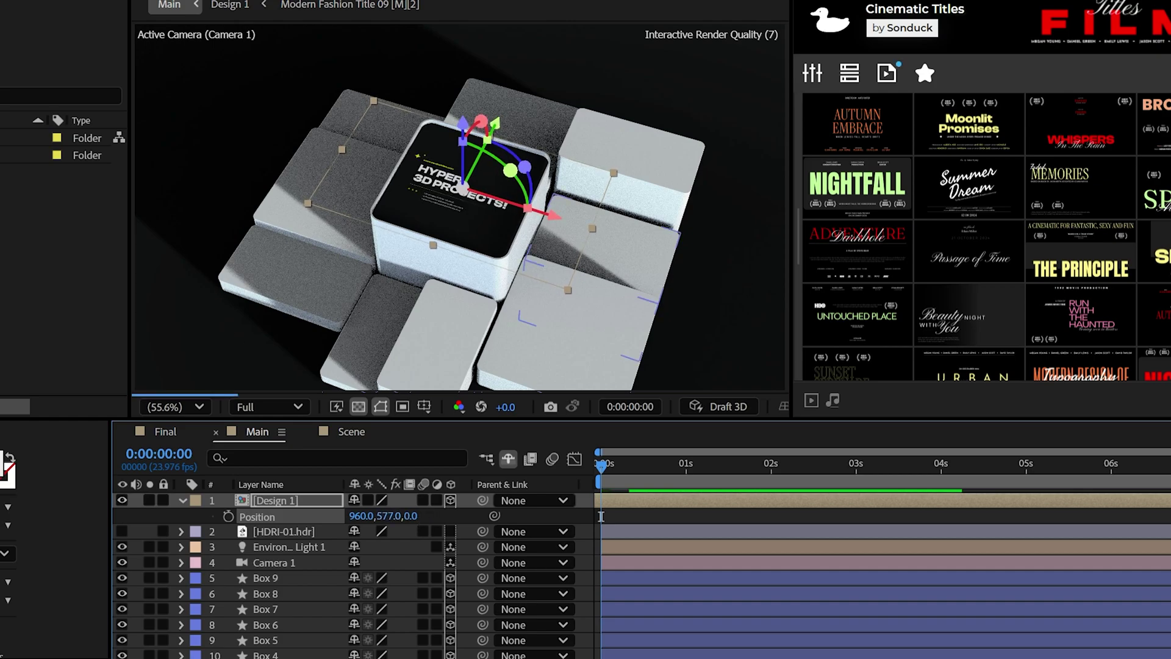
click(601, 516)
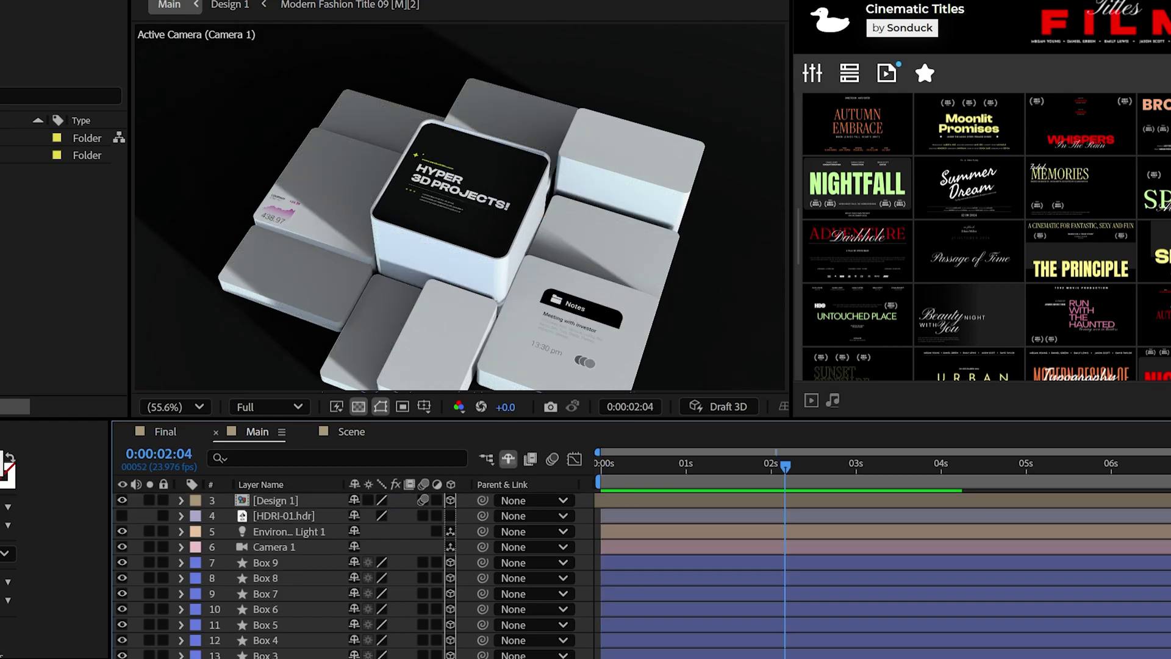
Add a null object, make it 3D and parent Camera 1 to it.
click(90, 12)
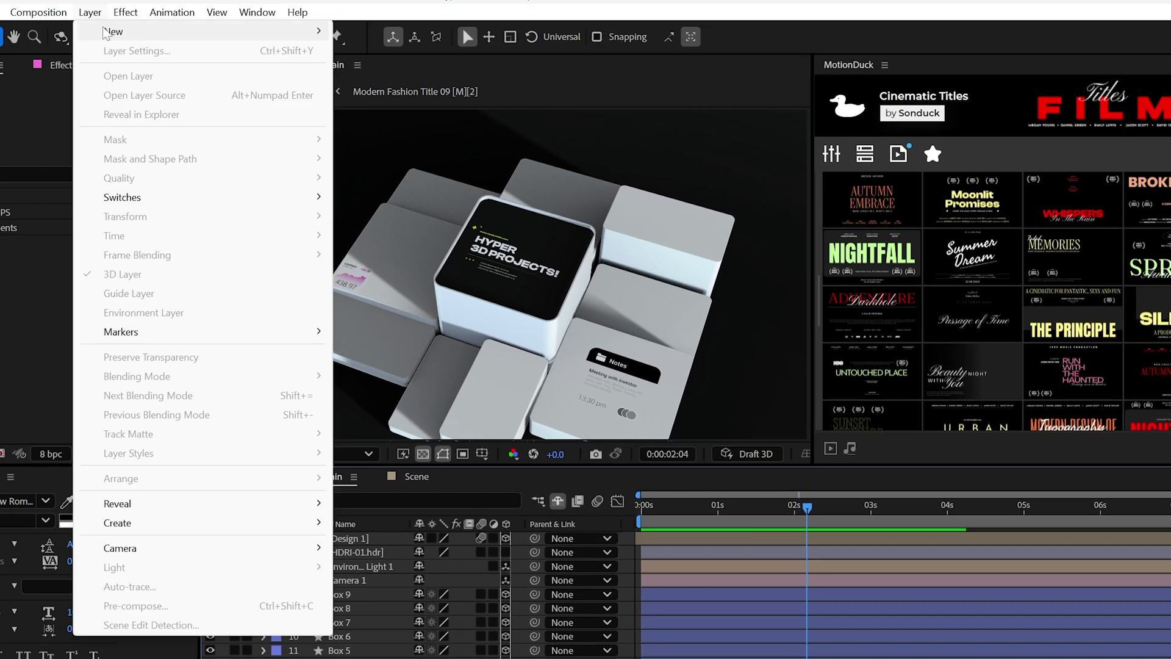
mouse_move(317, 32)
click(385, 109)
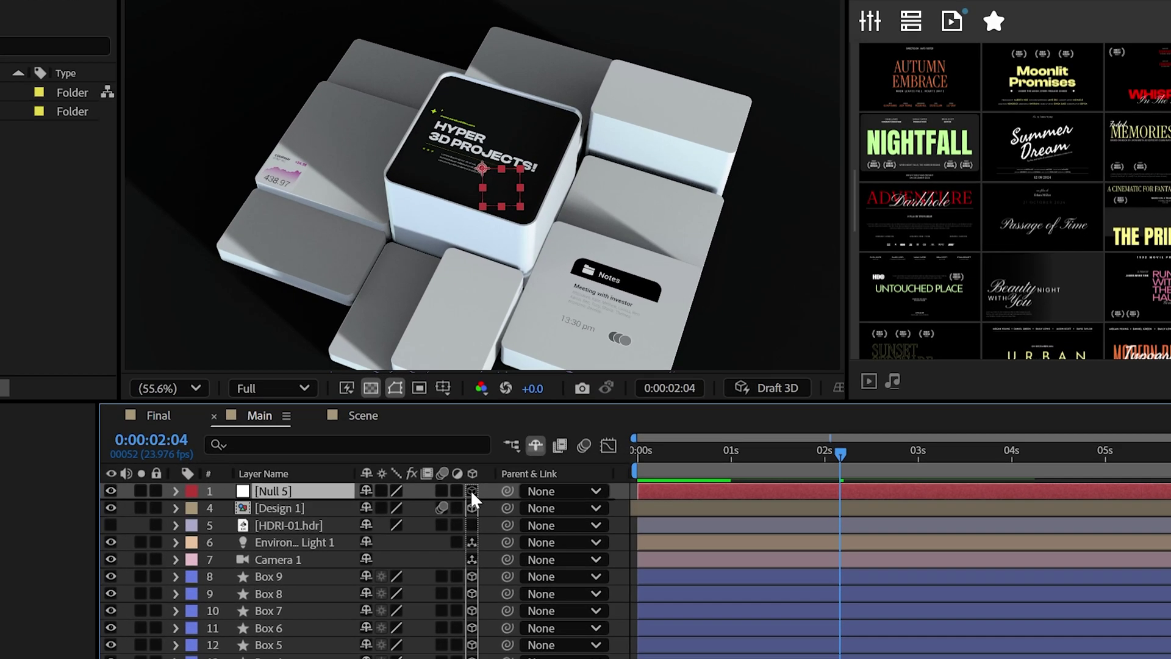
click(273, 556)
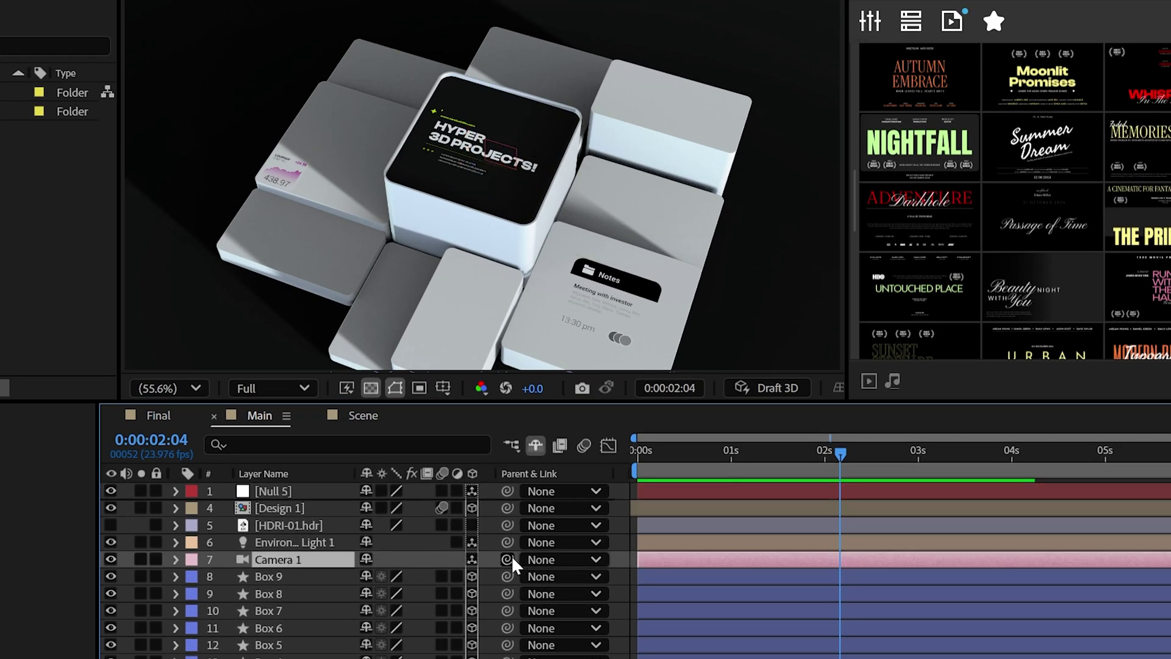
drag(508, 558, 266, 494)
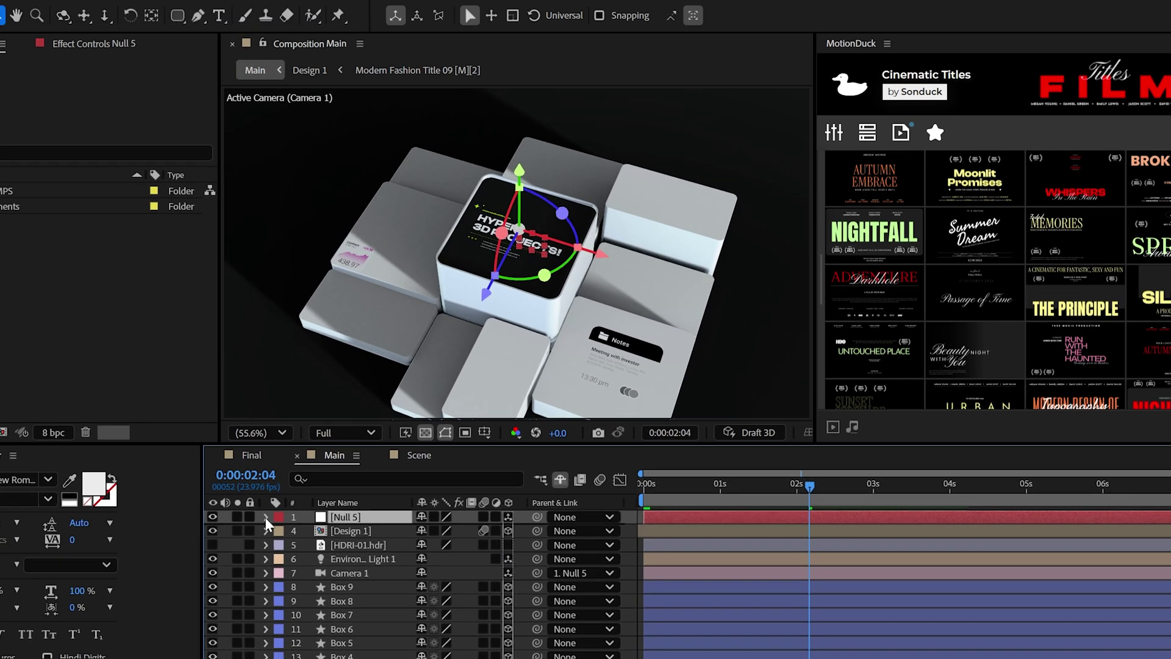
Keyframe the null's Y Rotation from 0 at the start to one full turn at 5 seconds and preview the animation.
click(175, 491)
click(281, 532)
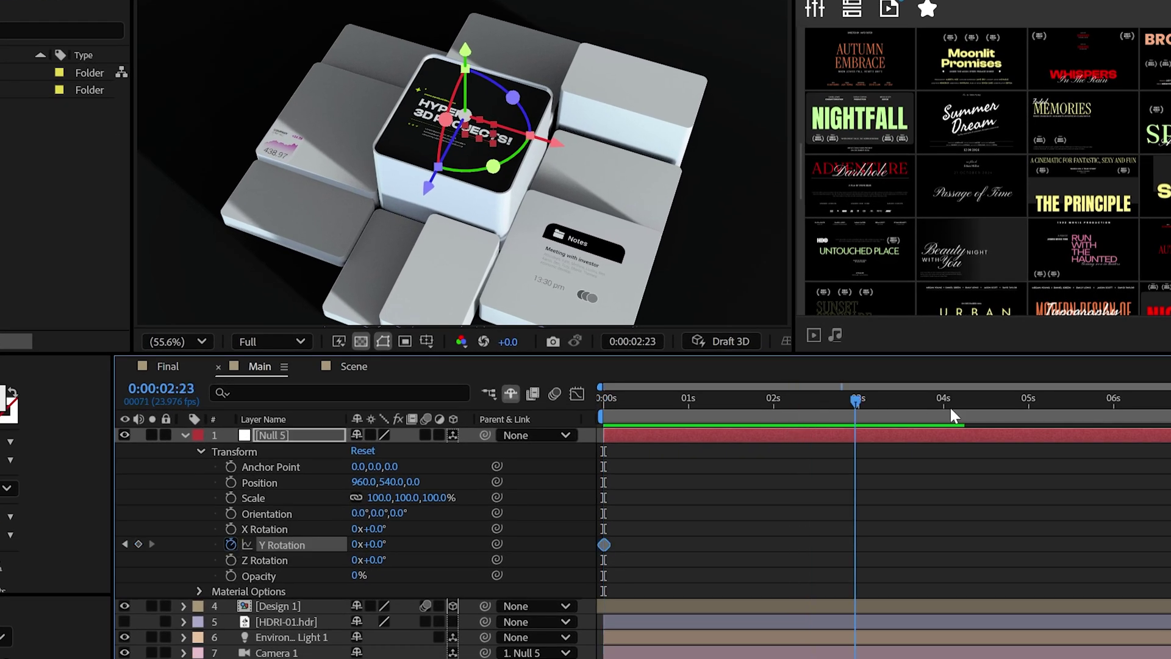
click(1027, 411)
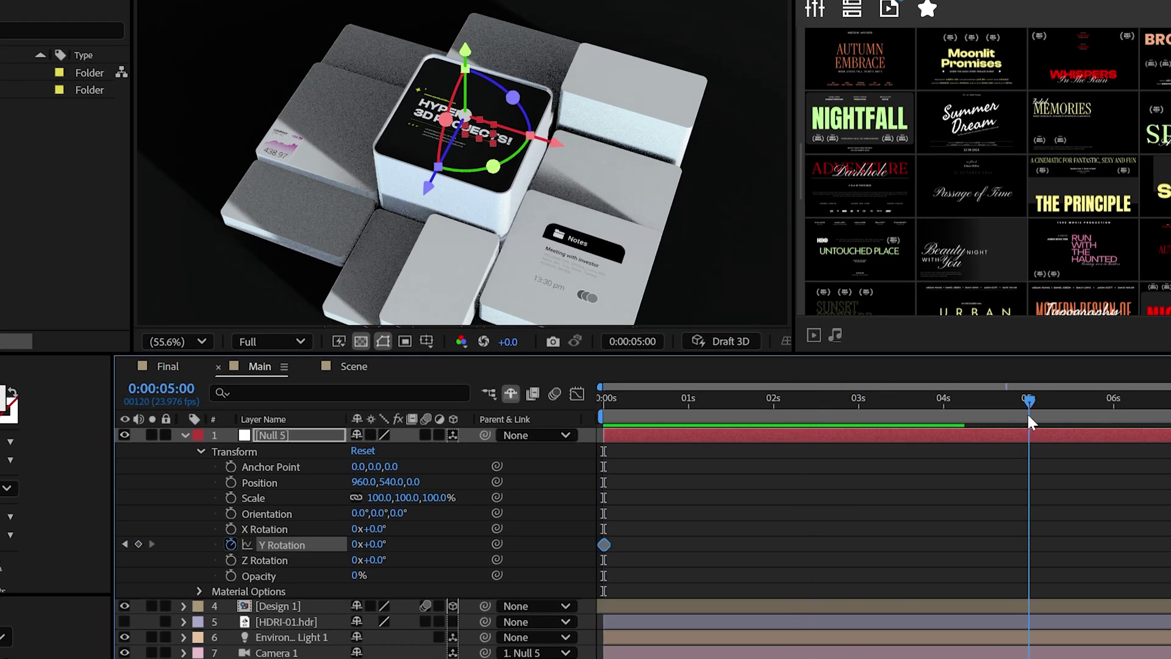
click(356, 543)
text(1)
key(Return)
key(space)
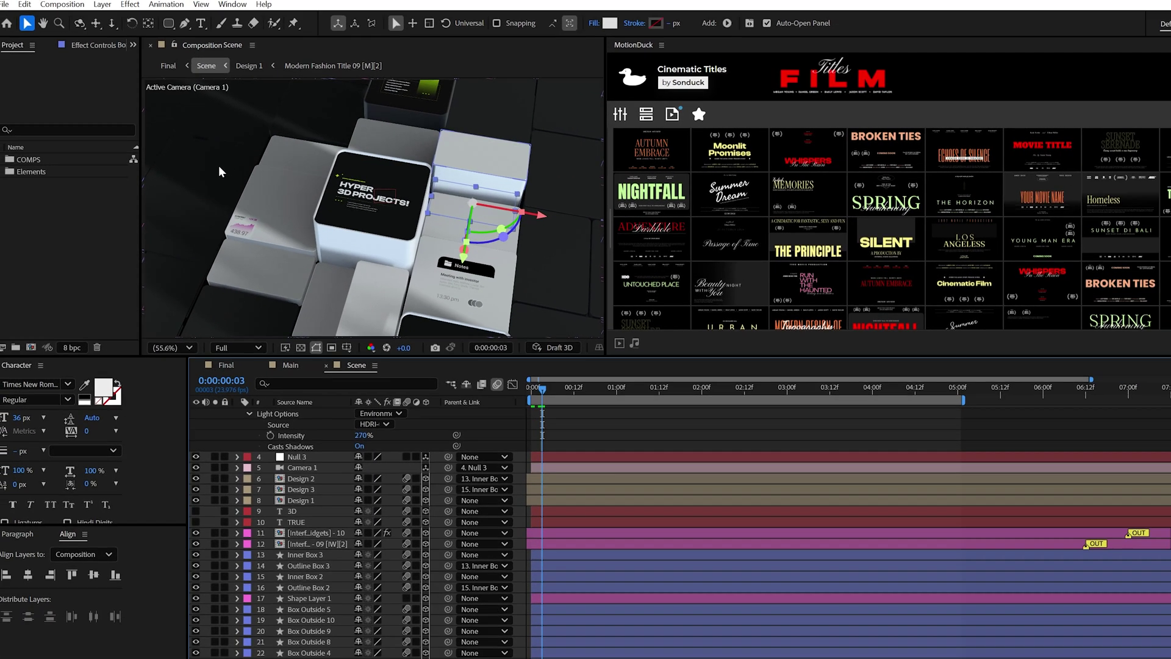
Duplicate Box 1 in the Main composition and move the copy along X to 13, beside the original.
click(287, 364)
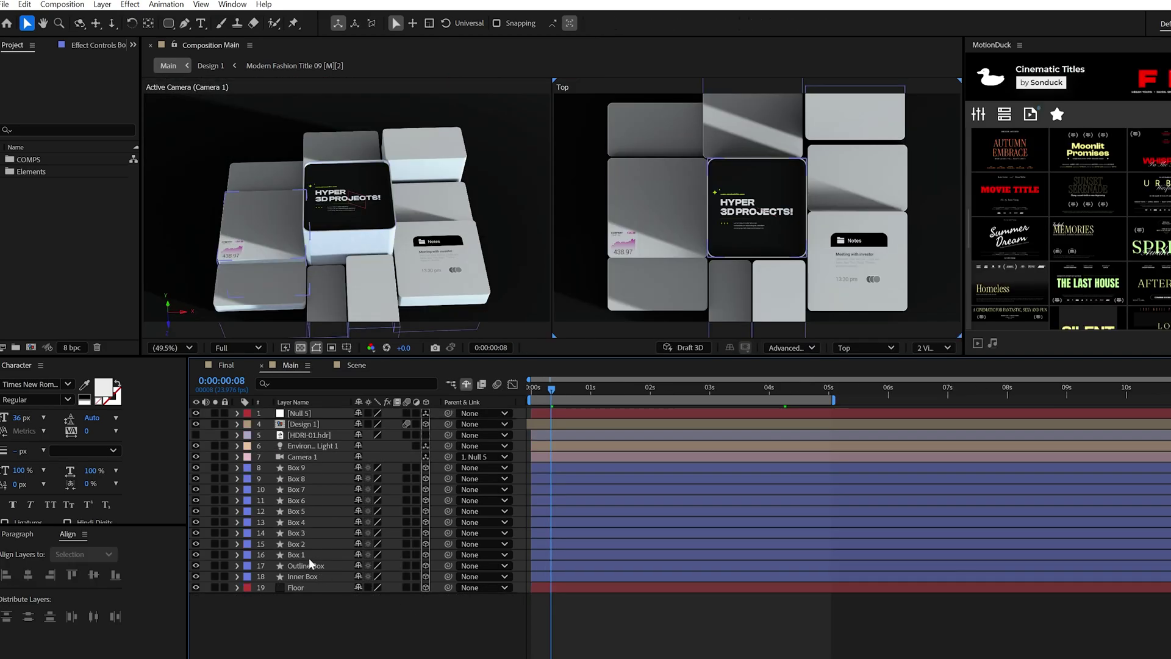
click(307, 557)
key(ctrl+d)
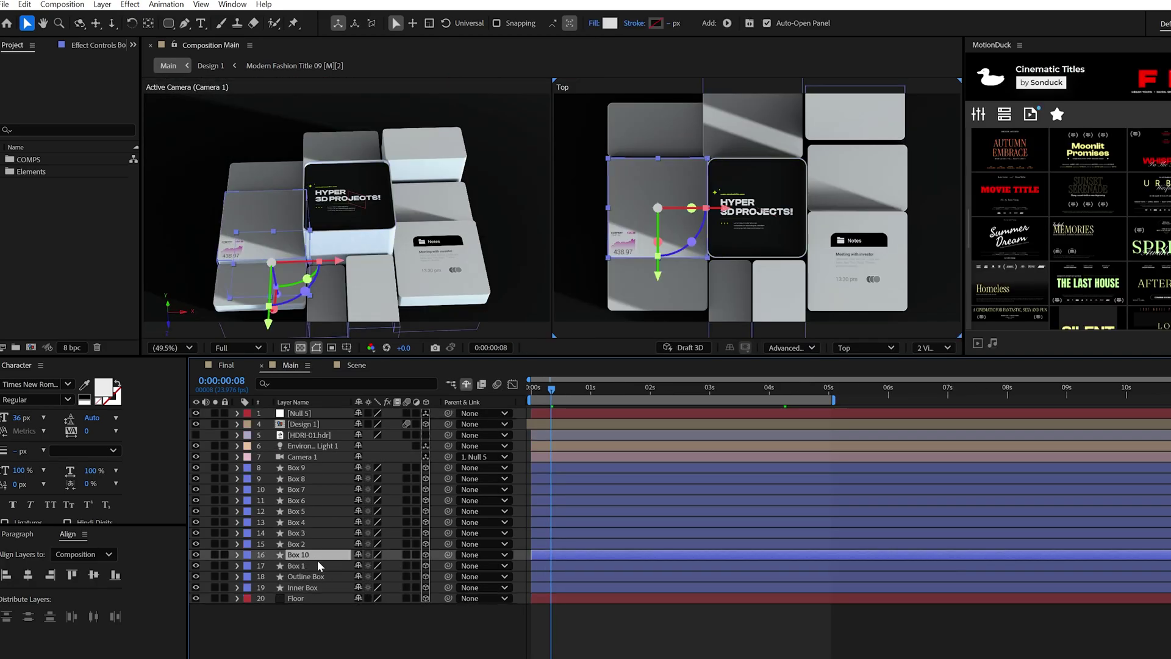
key(p)
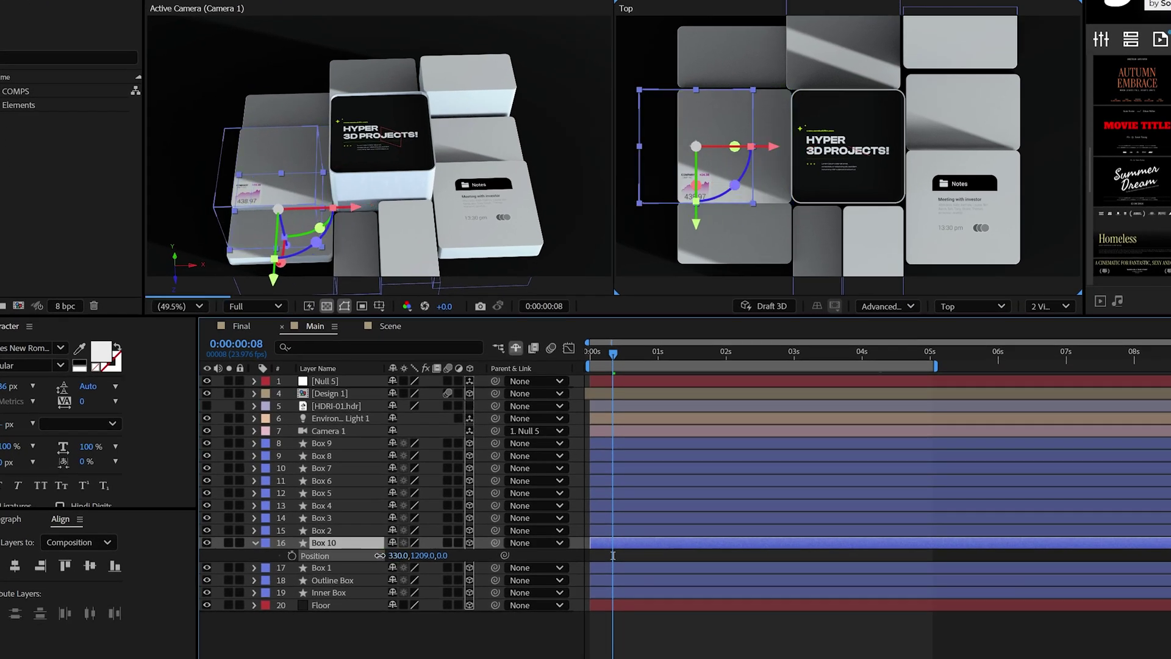
drag(380, 555, 368, 554)
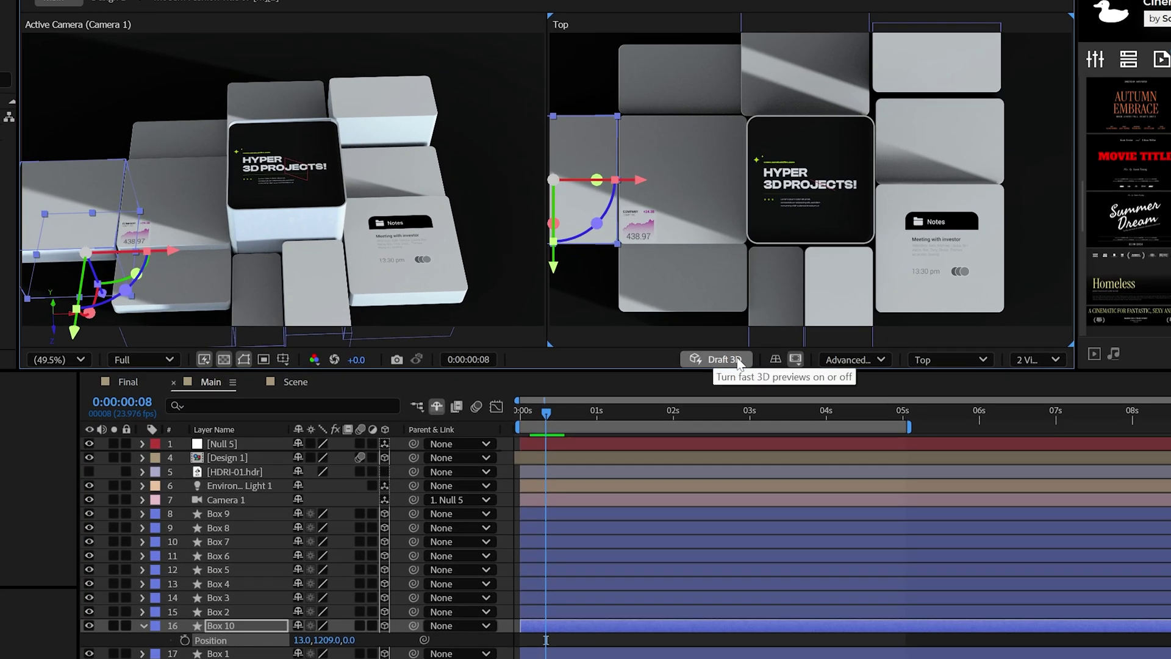
Turn on Draft 3D with the extended viewer for the Top view.
click(762, 306)
click(796, 359)
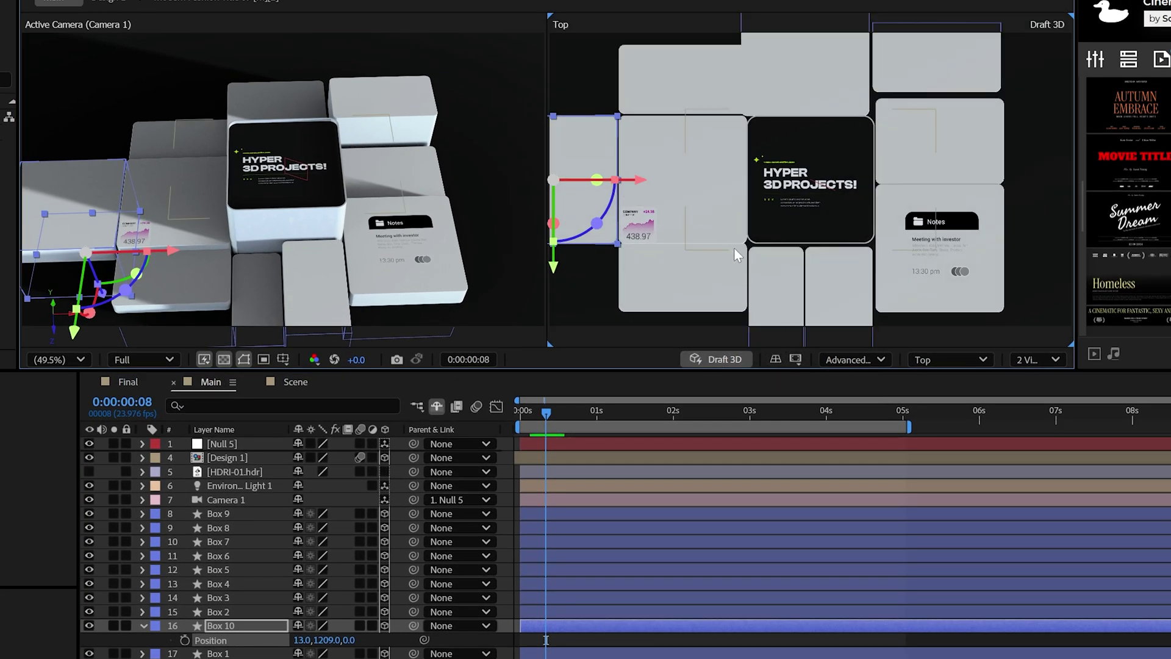
key(comma)
key(comma)
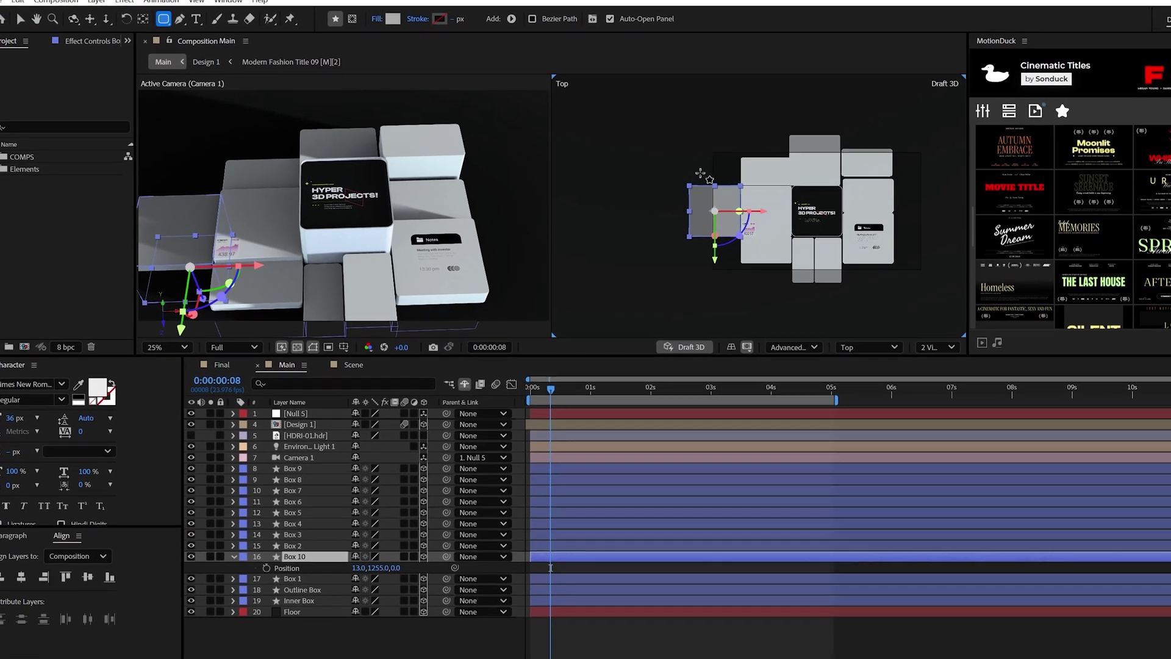
Draw four extra rounded rectangles in the Box 10 layer, above and beside the rear blocks in the Top view.
drag(701, 174, 662, 216)
scroll(707, 199, up, 2)
drag(574, 147, 681, 247)
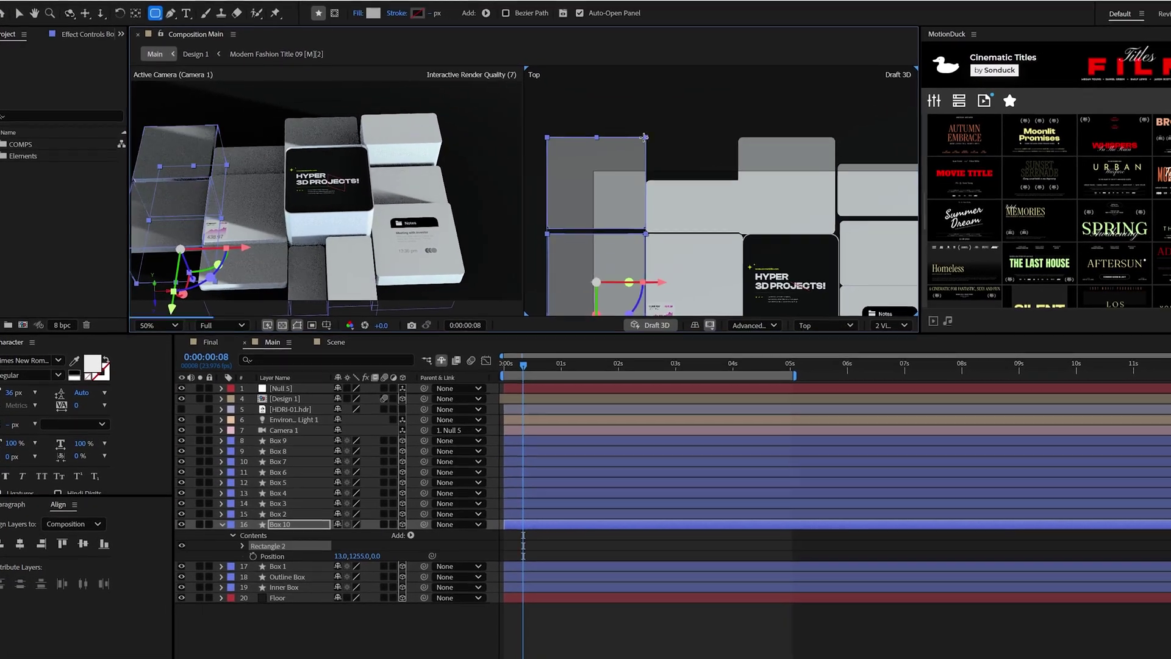
key(ctrl+z)
drag(576, 165, 677, 247)
drag(683, 165, 772, 195)
drag(793, 153, 650, 206)
mouse_move(667, 202)
mouse_down()
mouse_move(810, 152)
mouse_move(801, 194)
mouse_up()
drag(792, 190, 700, 84)
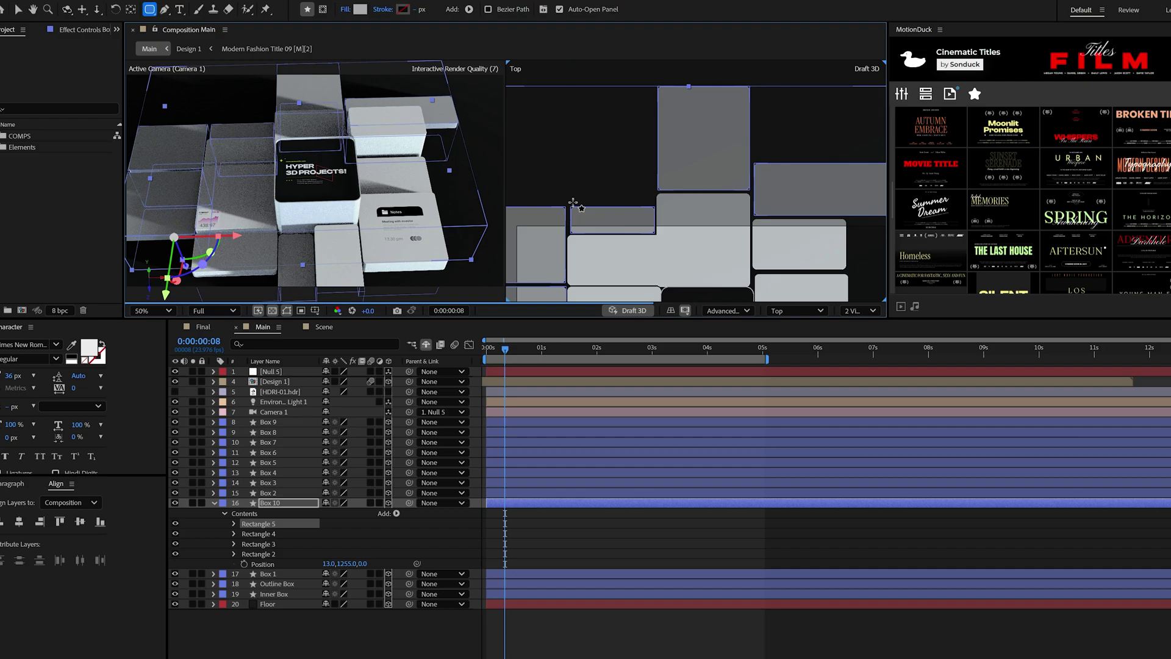
Add more rounded rectangles to Box 10 to fill the outer rows behind and beside the existing blocks.
drag(572, 203, 695, 130)
drag(654, 193, 600, 79)
drag(594, 269, 513, 140)
drag(702, 142, 590, 74)
drag(799, 244, 589, 88)
drag(554, 259, 685, 204)
drag(653, 198, 641, 244)
drag(611, 247, 726, 132)
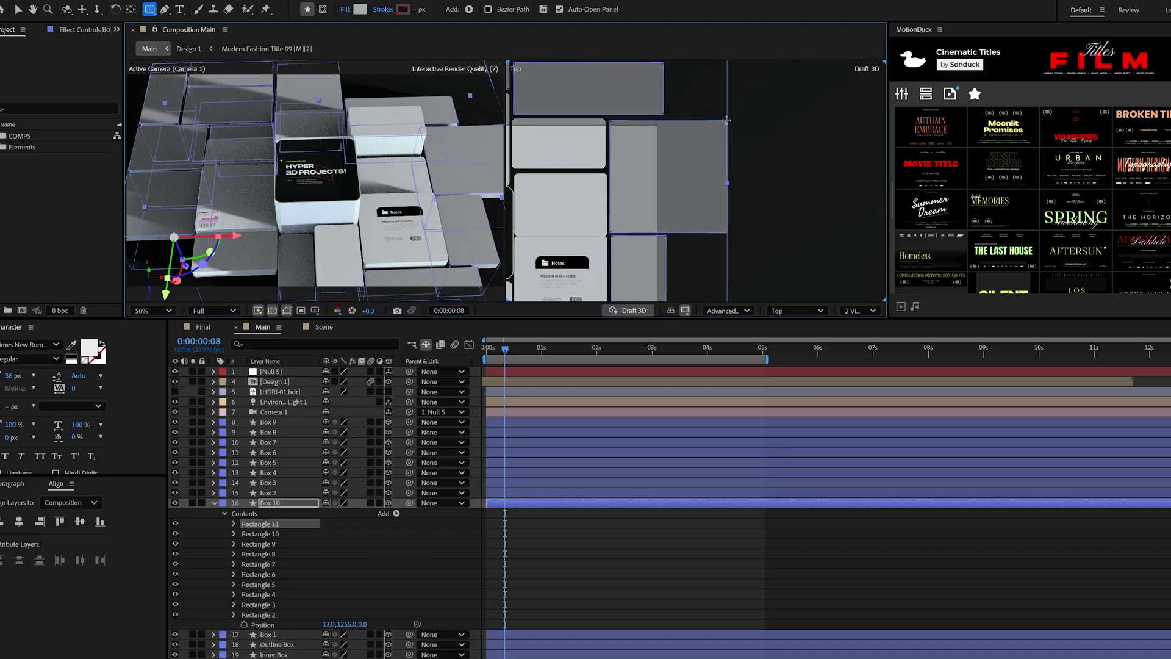
Continue the Box 10 tiling with rounded rectangles along the right and lower-right outskirts of the block layout.
scroll(707, 256, down, 2)
drag(611, 177, 718, 141)
drag(613, 137, 832, 102)
drag(721, 141, 832, 179)
drag(727, 286, 711, 150)
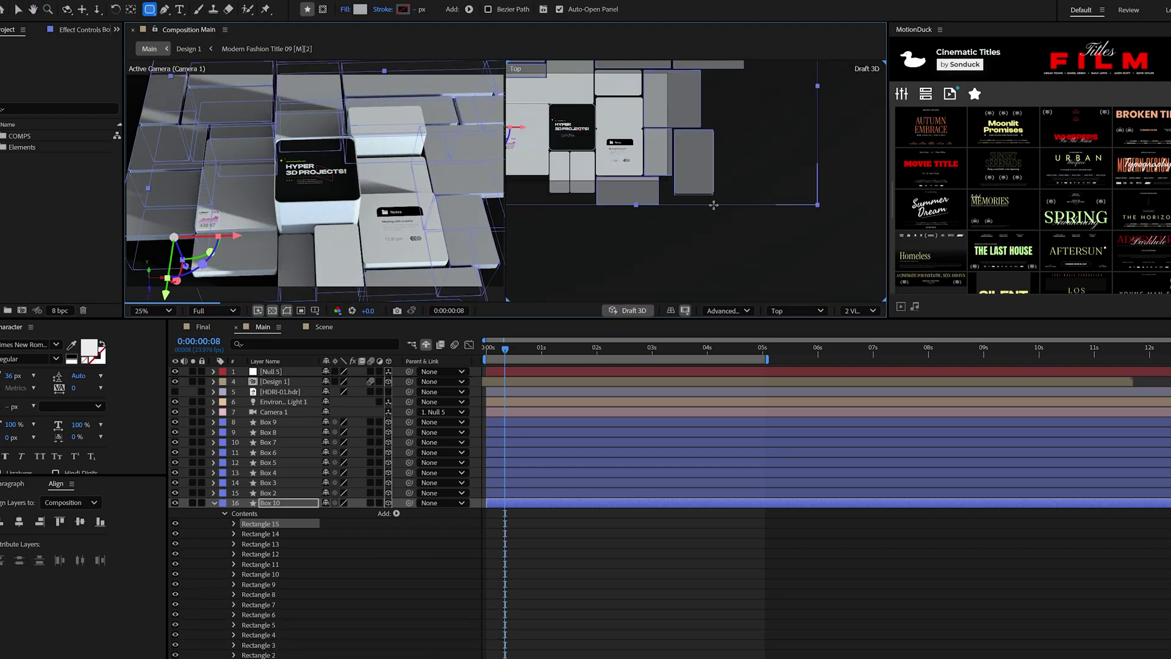
drag(768, 254, 675, 130)
mouse_move(672, 177)
mouse_down()
mouse_move(661, 245)
mouse_move(759, 224)
mouse_up()
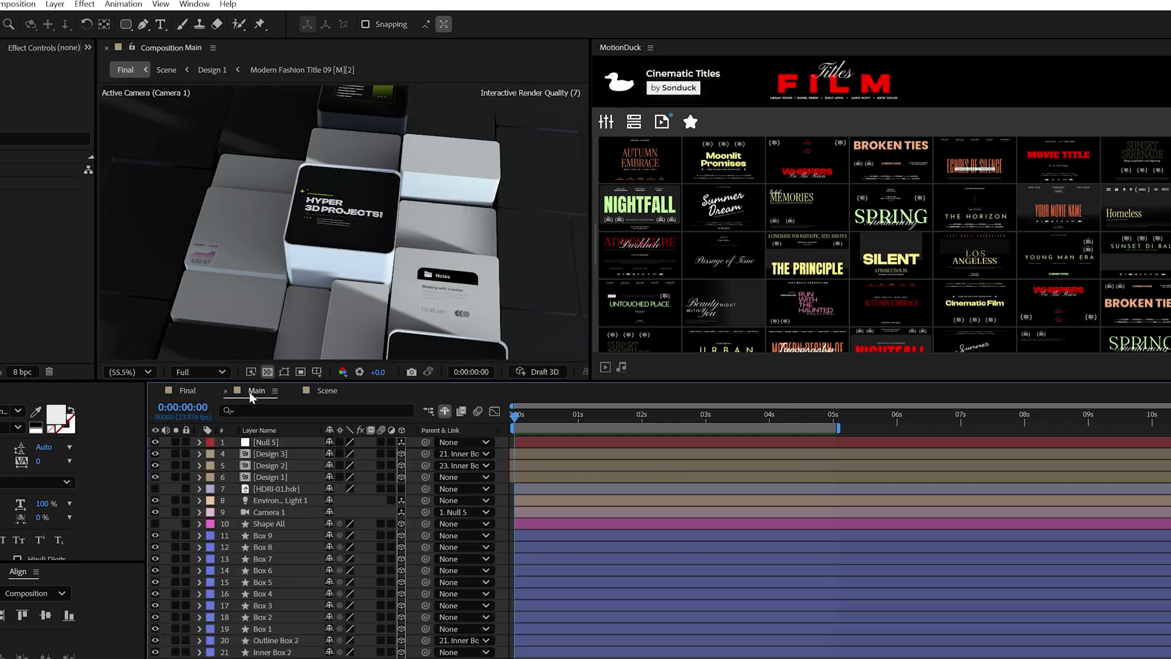
Open the Main composition and pre-compose all of its layers into a single composition named Everything.
click(256, 390)
click(542, 417)
drag(545, 418, 617, 430)
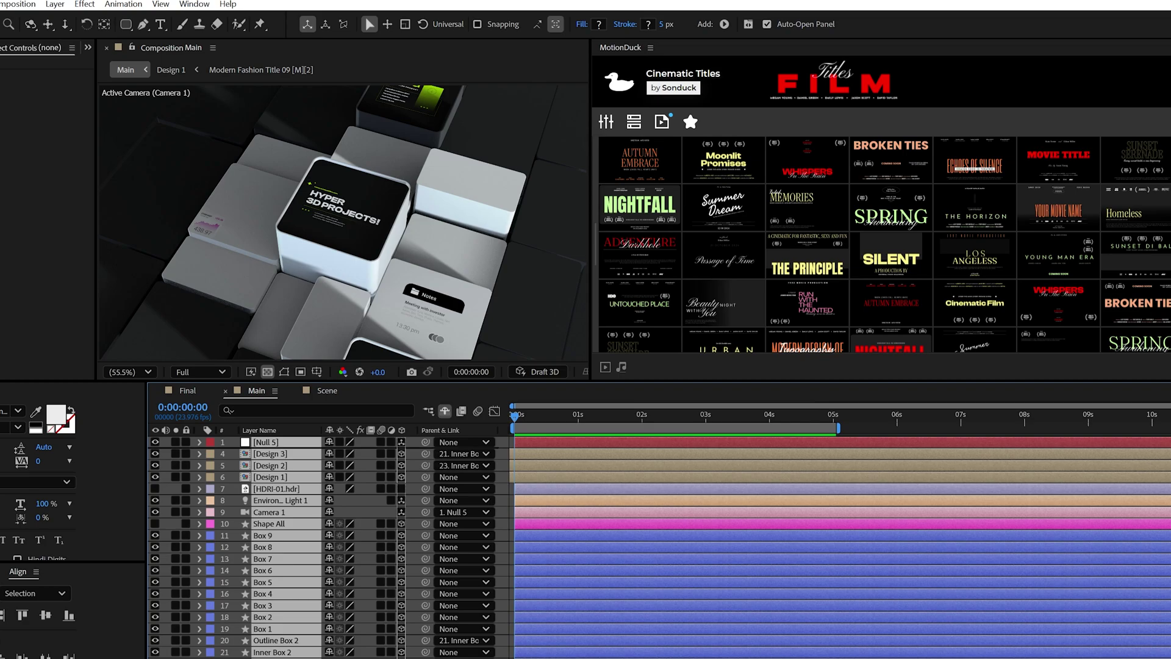
click(54, 4)
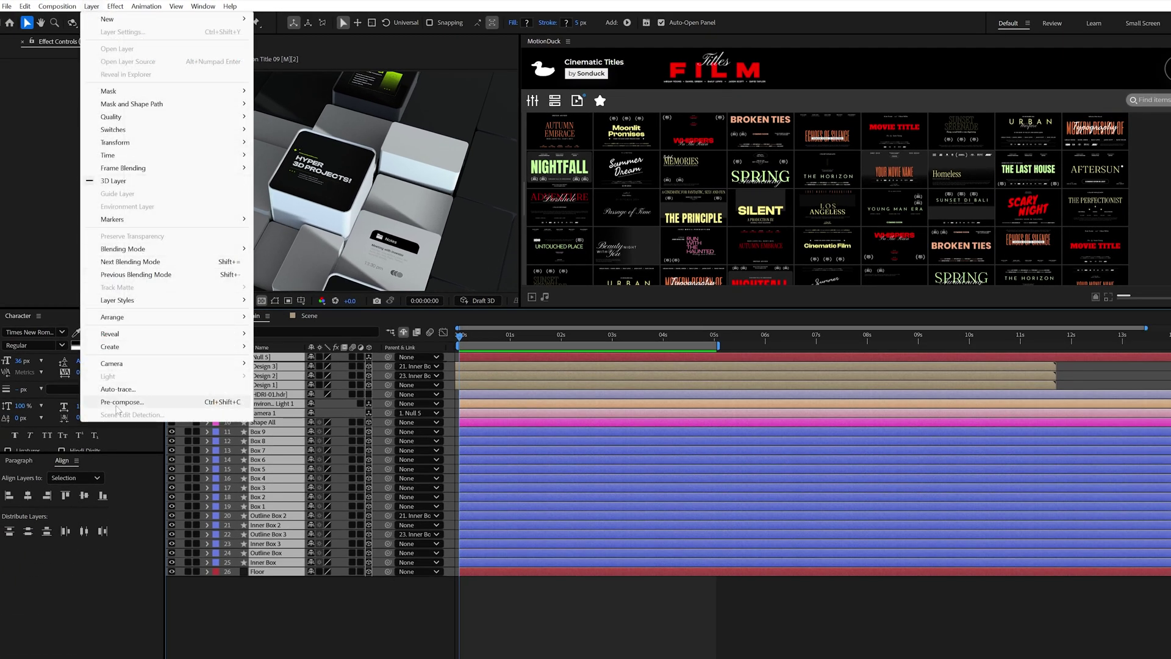
click(122, 402)
key(Return)
Apply 3D Channel Extract to the Everything layer with White Point 5609.8 and Black Point 3268.3.
click(115, 6)
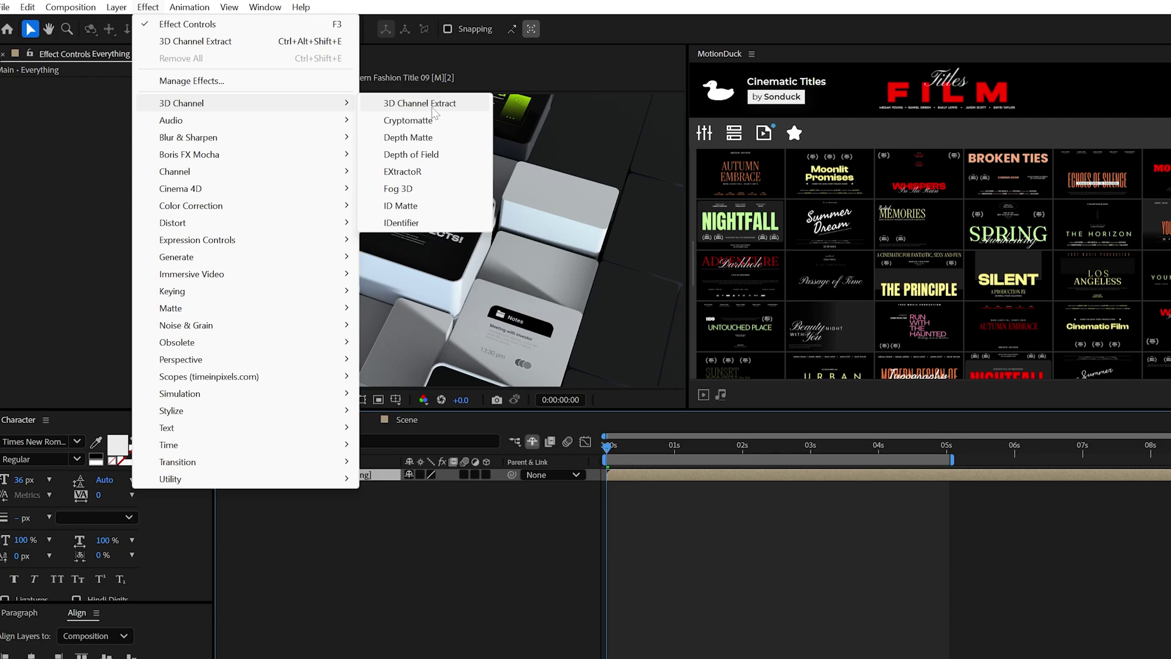
click(433, 108)
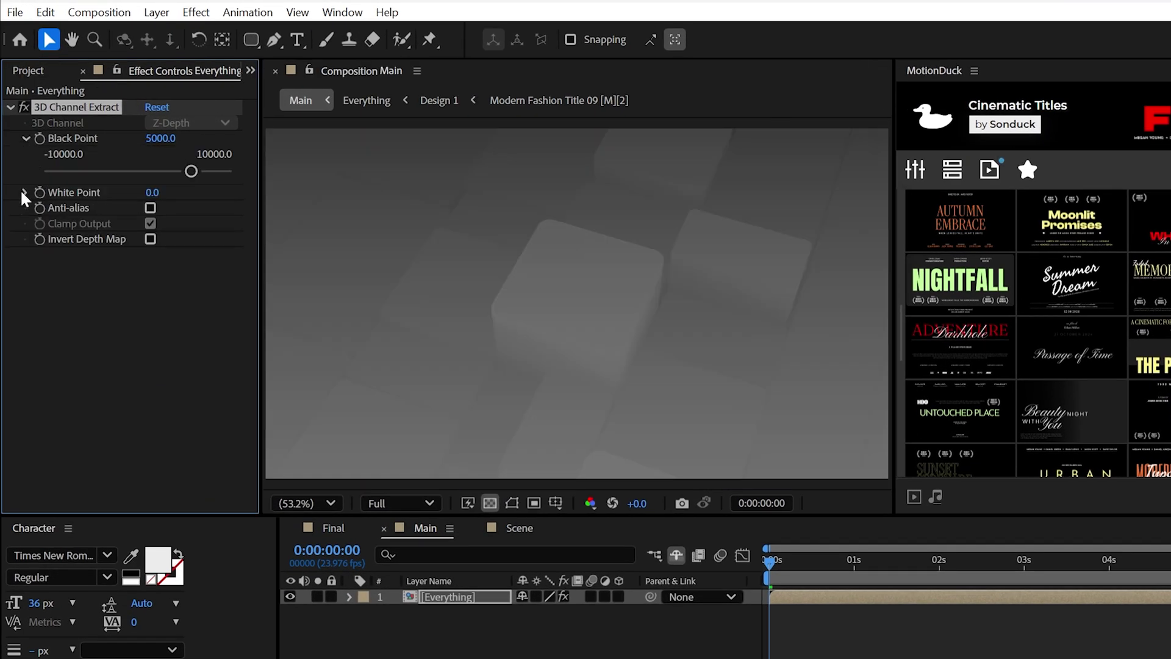
drag(147, 225, 197, 226)
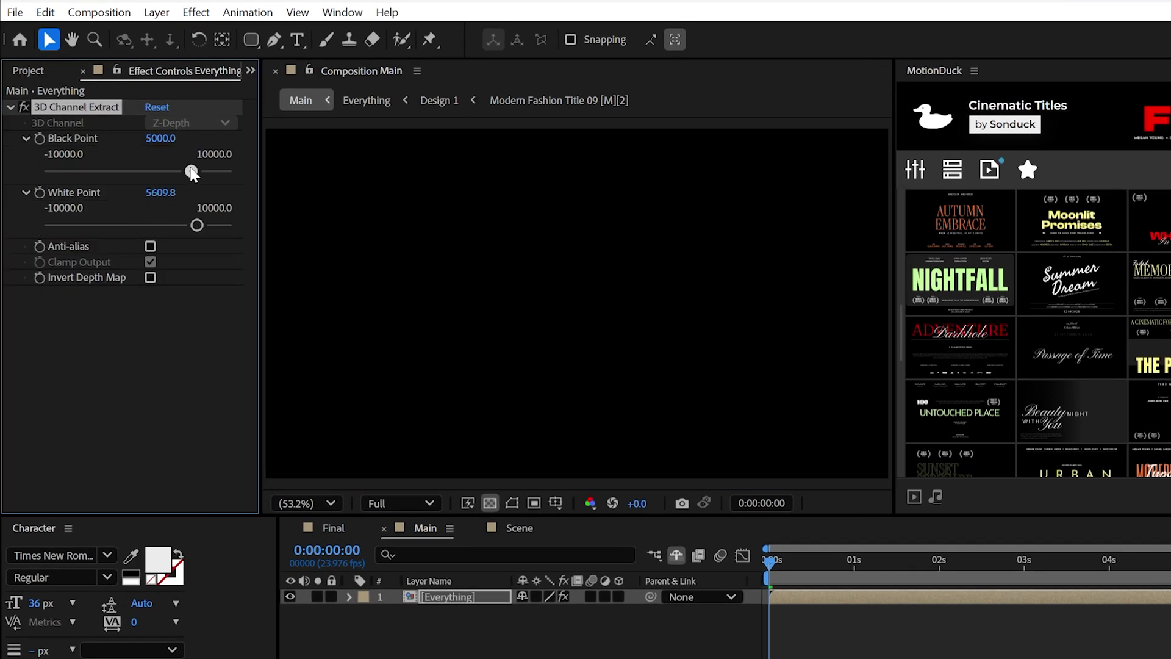
drag(176, 174, 174, 174)
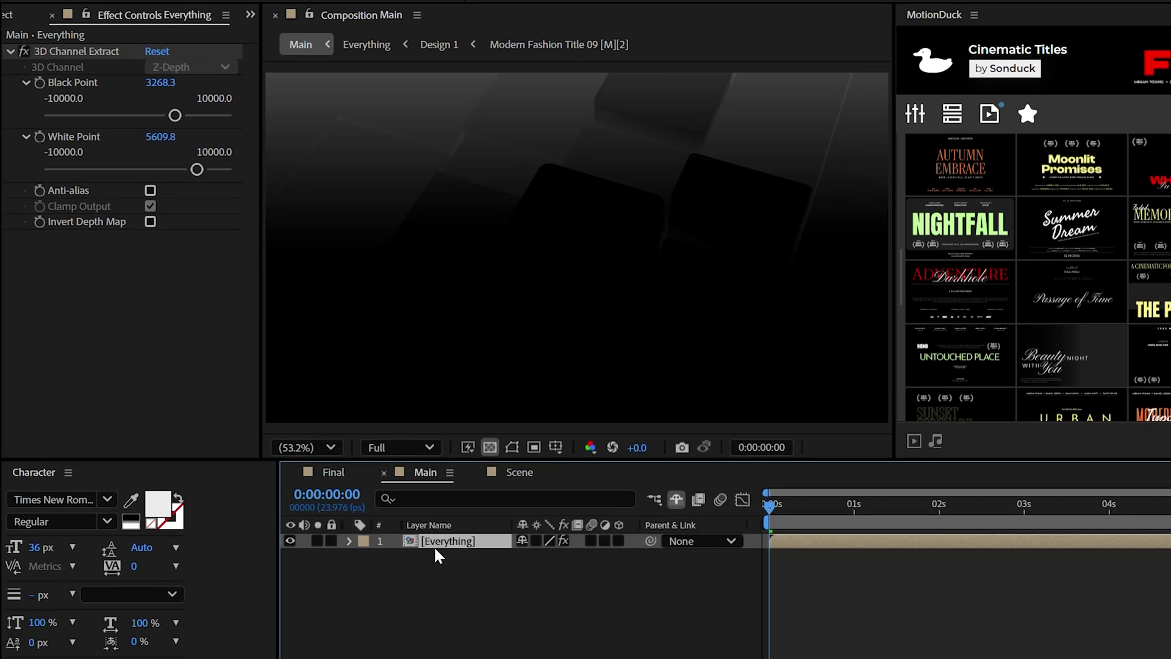
Duplicate the Everything layer without its 3D Channel Extract effect, and add an adjustment layer above both copies.
key(ctrl+d)
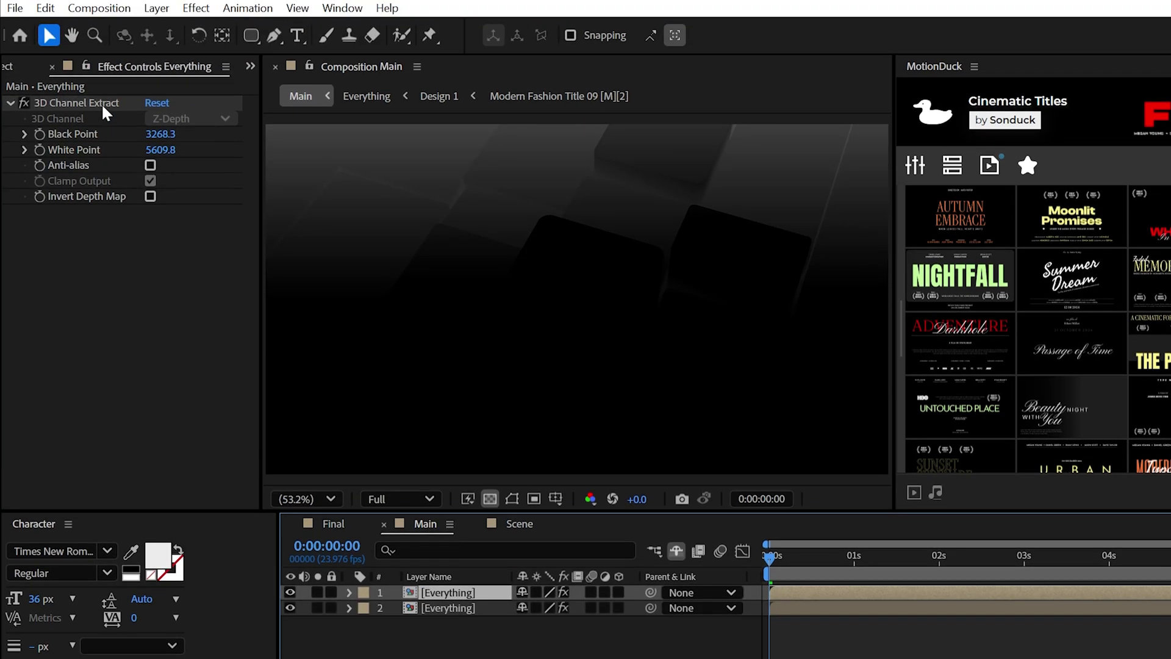
key(Delete)
click(156, 8)
mouse_move(173, 31)
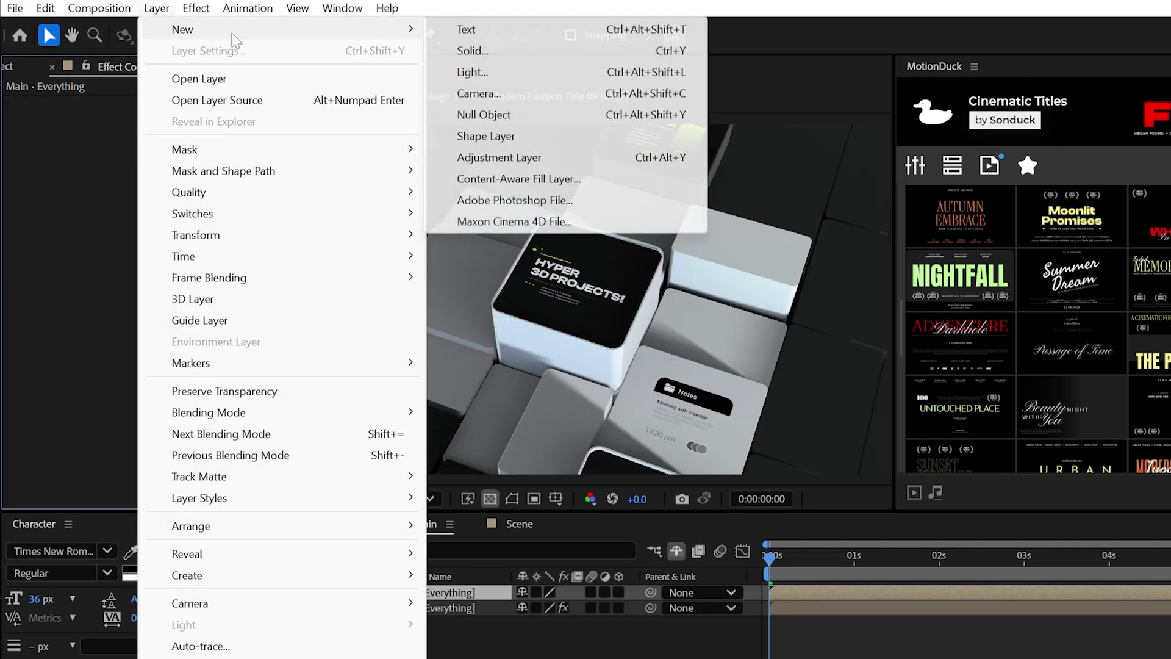
click(499, 157)
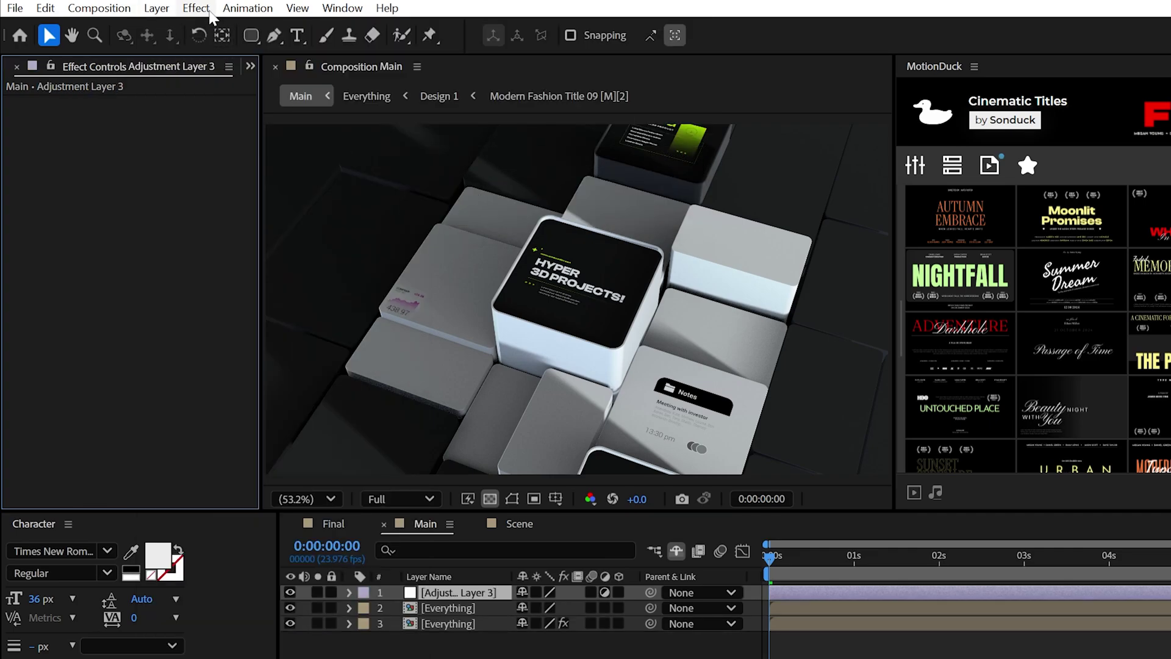
Apply Camera Lens Blur to the adjustment layer, using layer 3 Everything with Effects & Masks as its blur map.
click(196, 8)
mouse_move(248, 178)
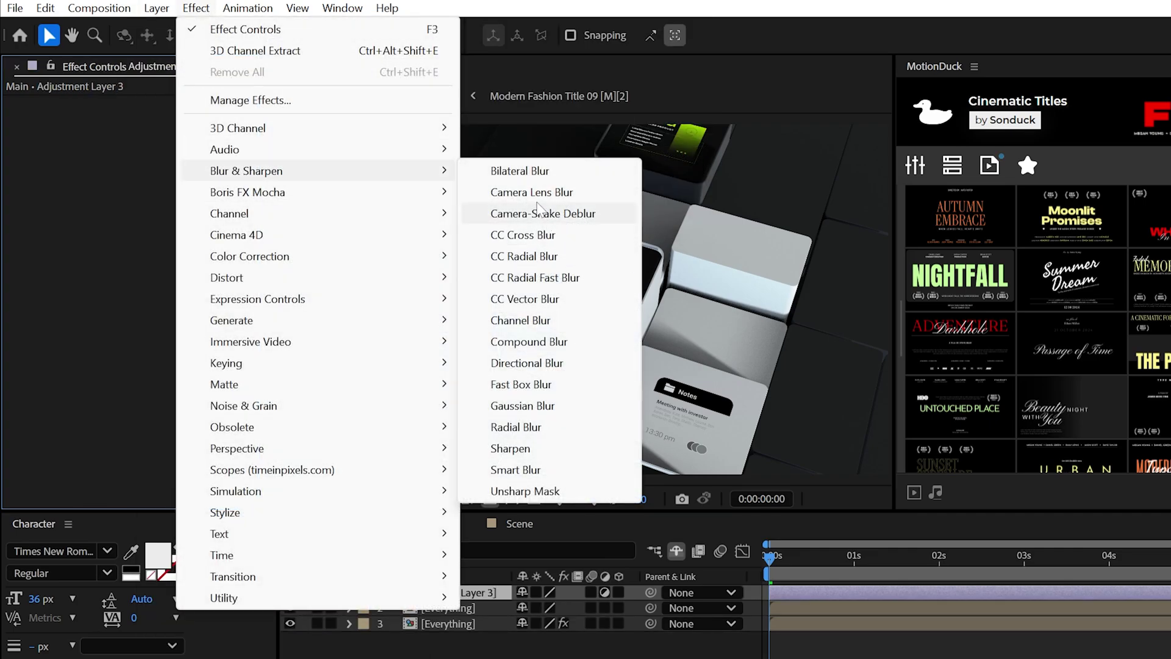
click(532, 193)
click(165, 244)
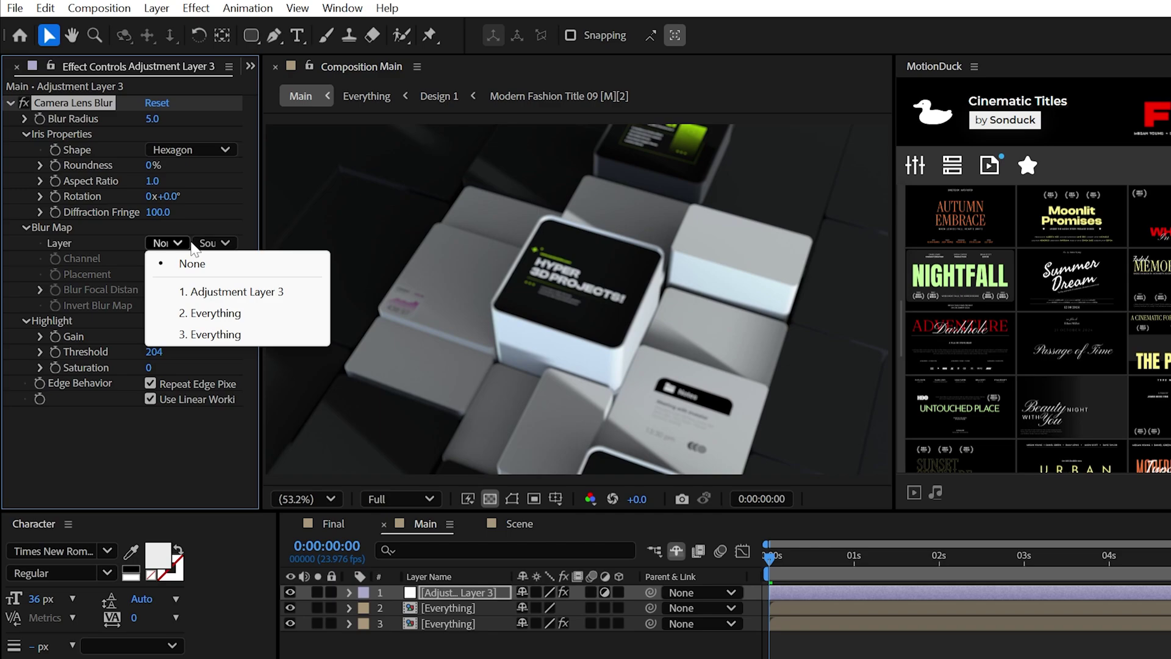
click(205, 336)
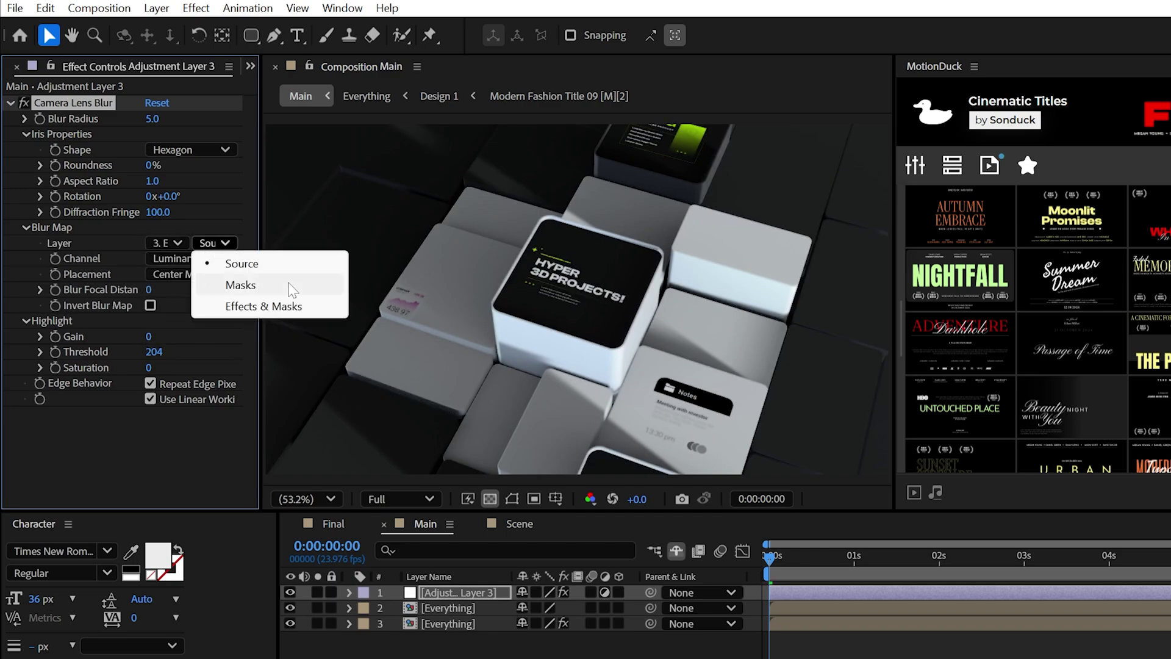
click(286, 309)
Set the Camera Lens Blur's Blur Radius to 100 while viewing the central block up close.
scroll(507, 367, up, 1)
drag(519, 279, 532, 398)
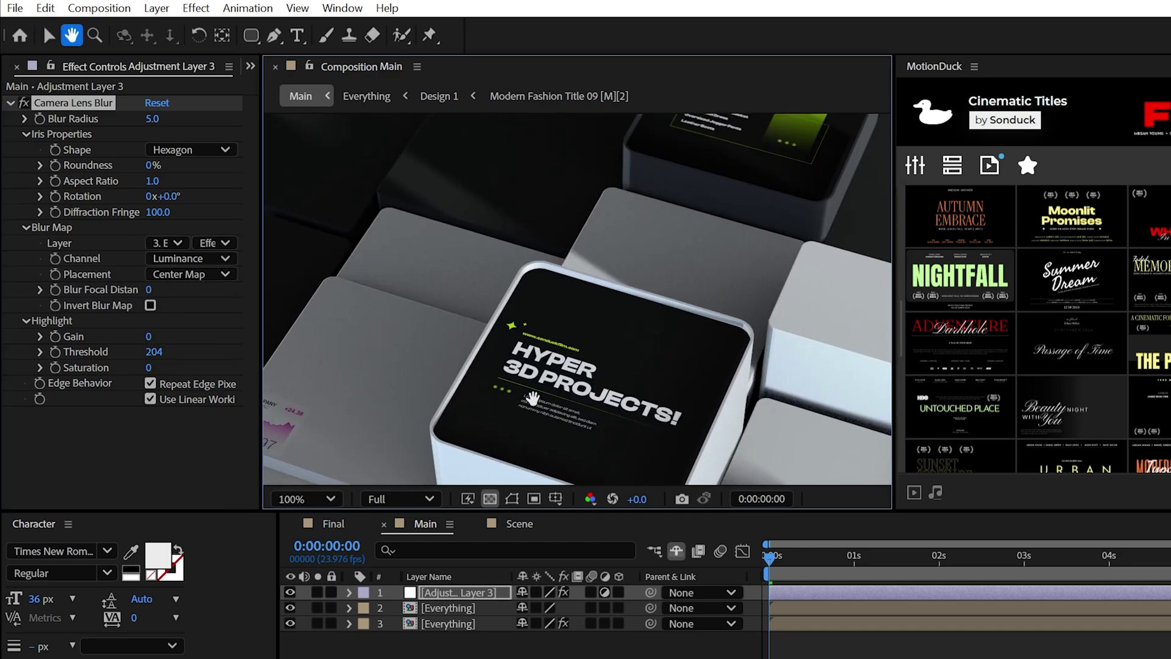
text(100)
key(Return)
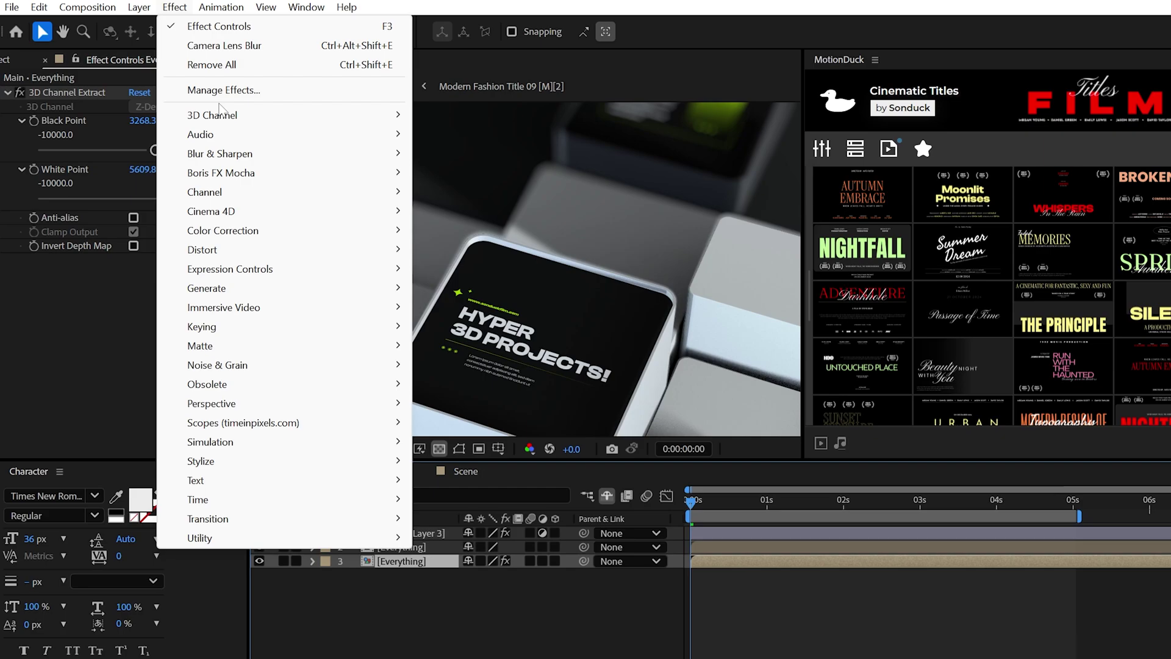
Add the Depth of Field effect to the lowest Everything layer, below its 3D Channel Extract.
mouse_move(220, 113)
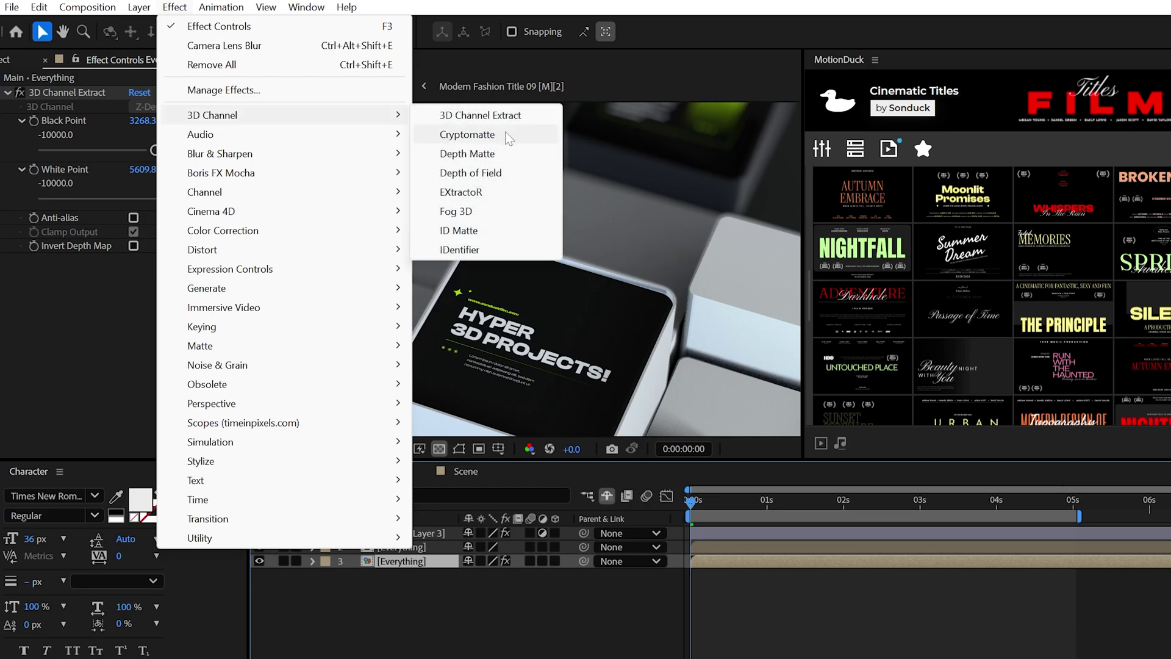
click(491, 175)
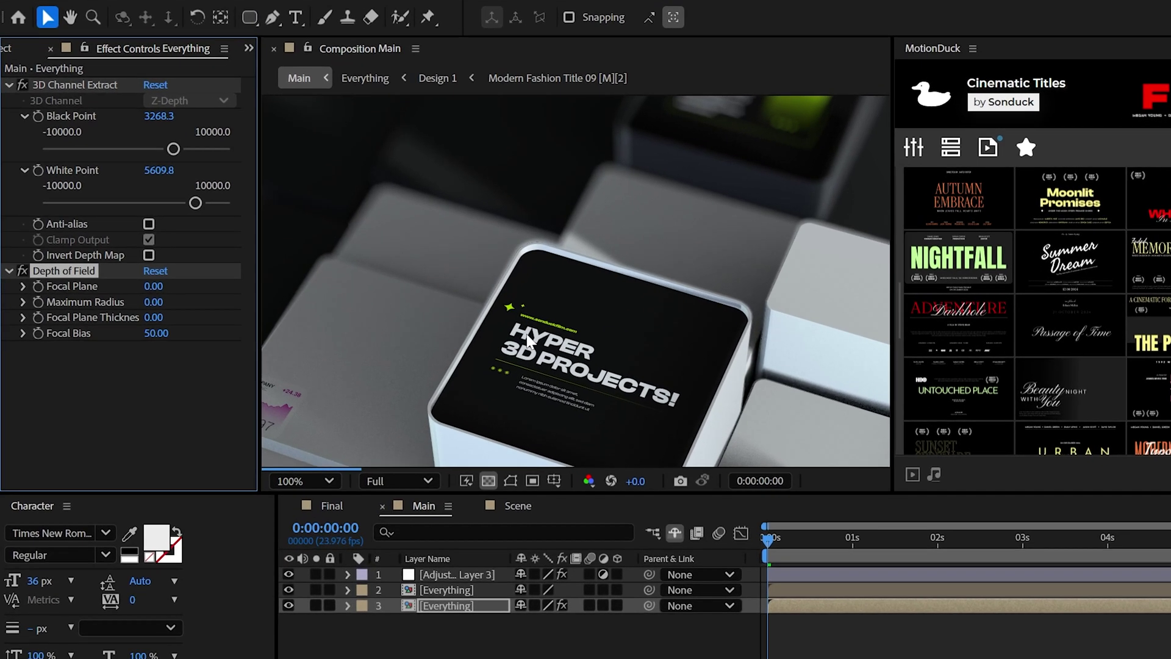